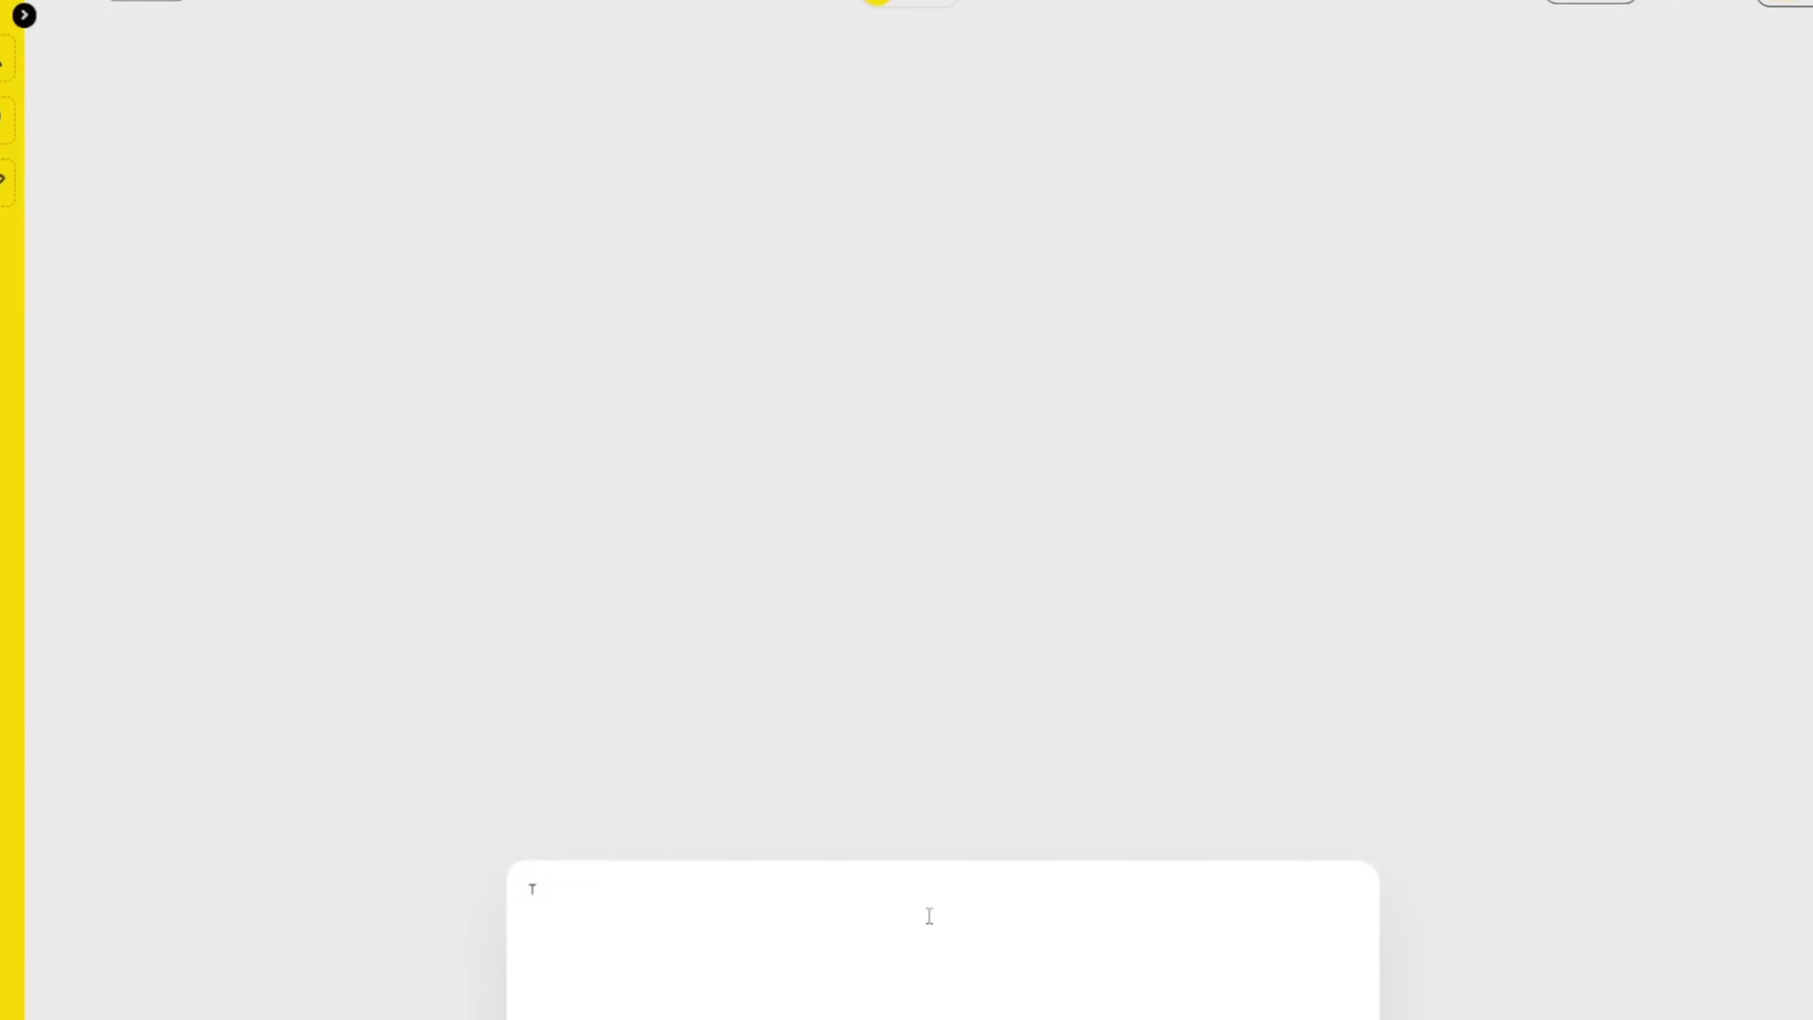
Step: Enter the prompt 'A woman in the village, fetching water', fixing the typos 'womn' and 'watter'
{"action": "type", "text": "A womn"}
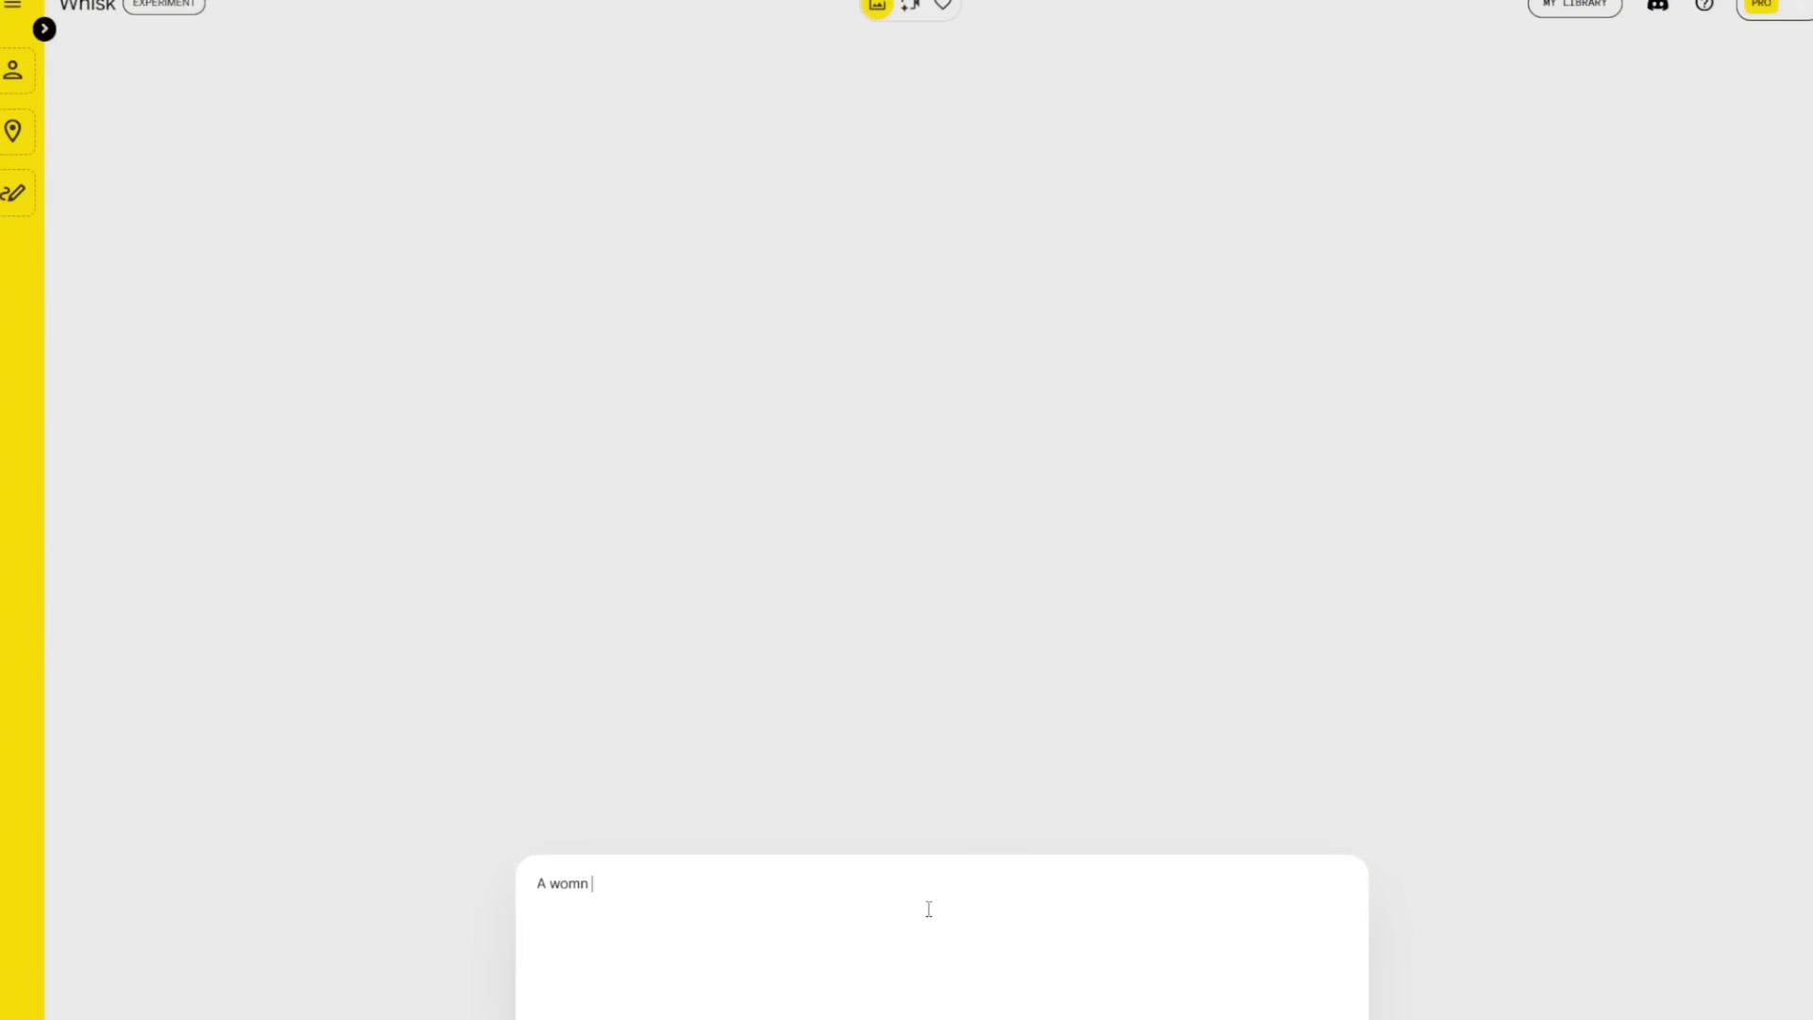
{"action": "type", "text": " in the village, fet"}
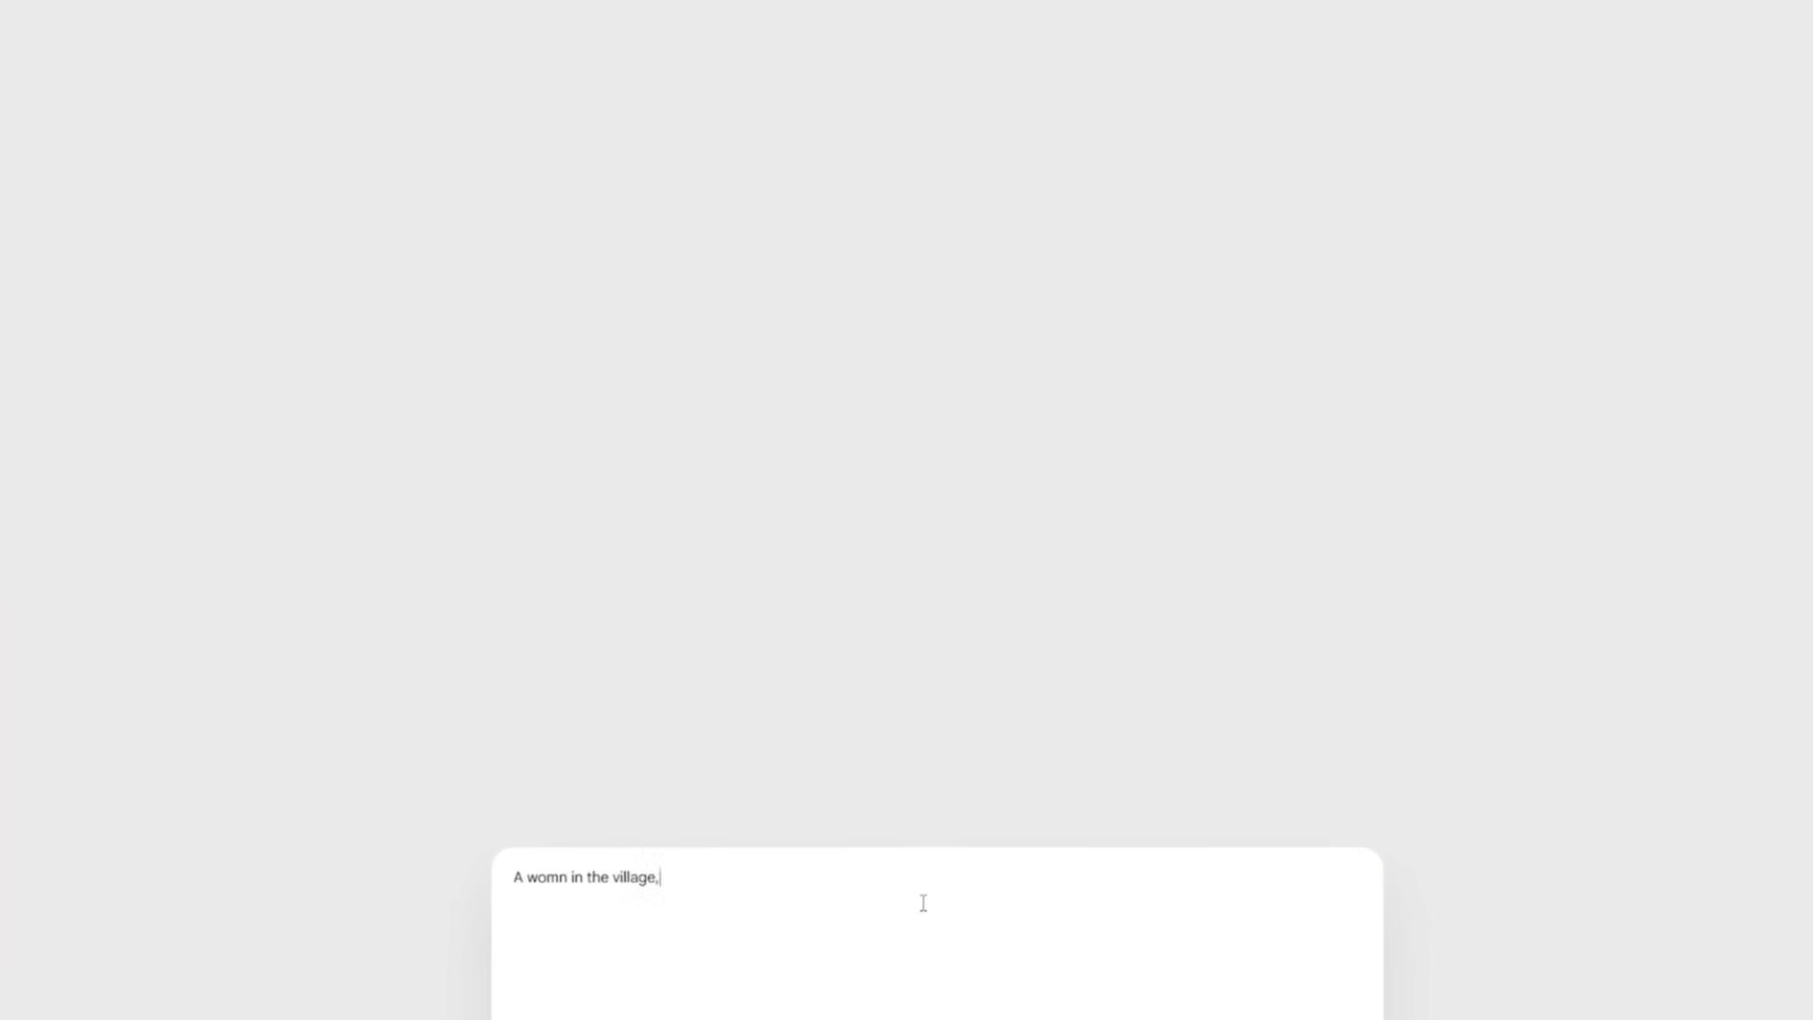
{"action": "type", "text": "ching watter"}
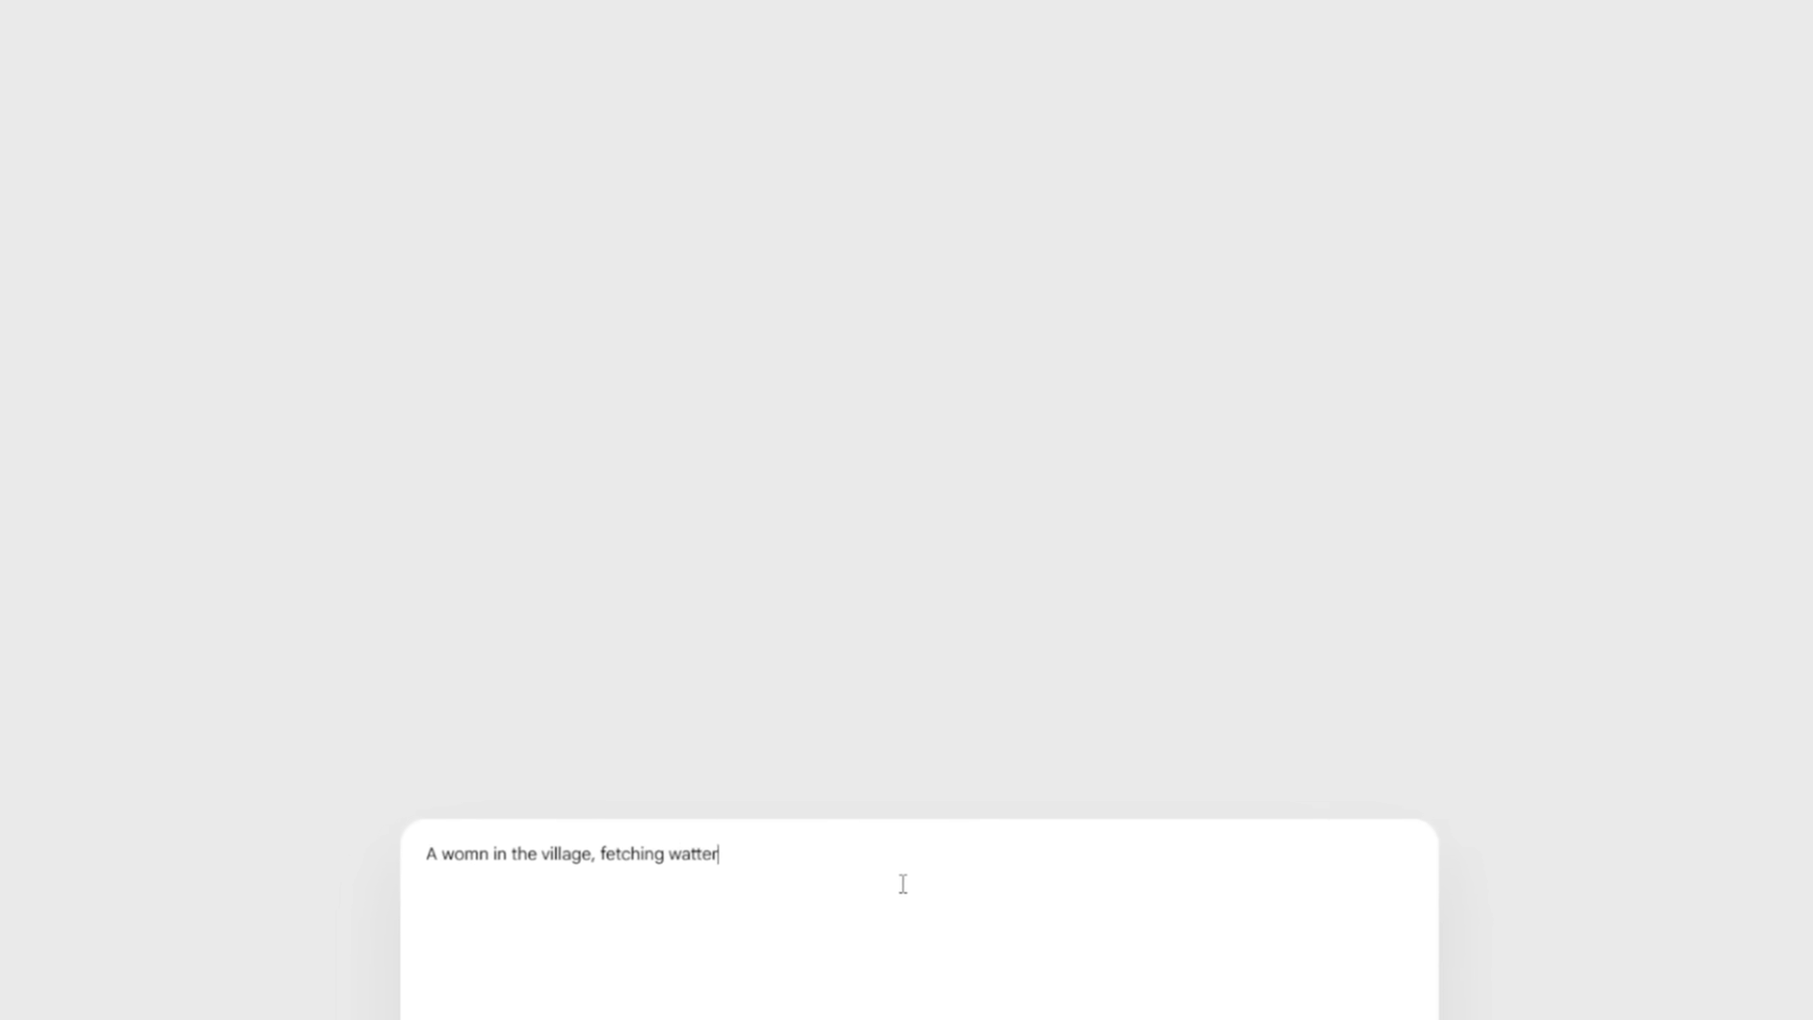
{"action": "left_click", "coordinate": [672, 844]}
{"action": "key", "text": "BackSpace"}
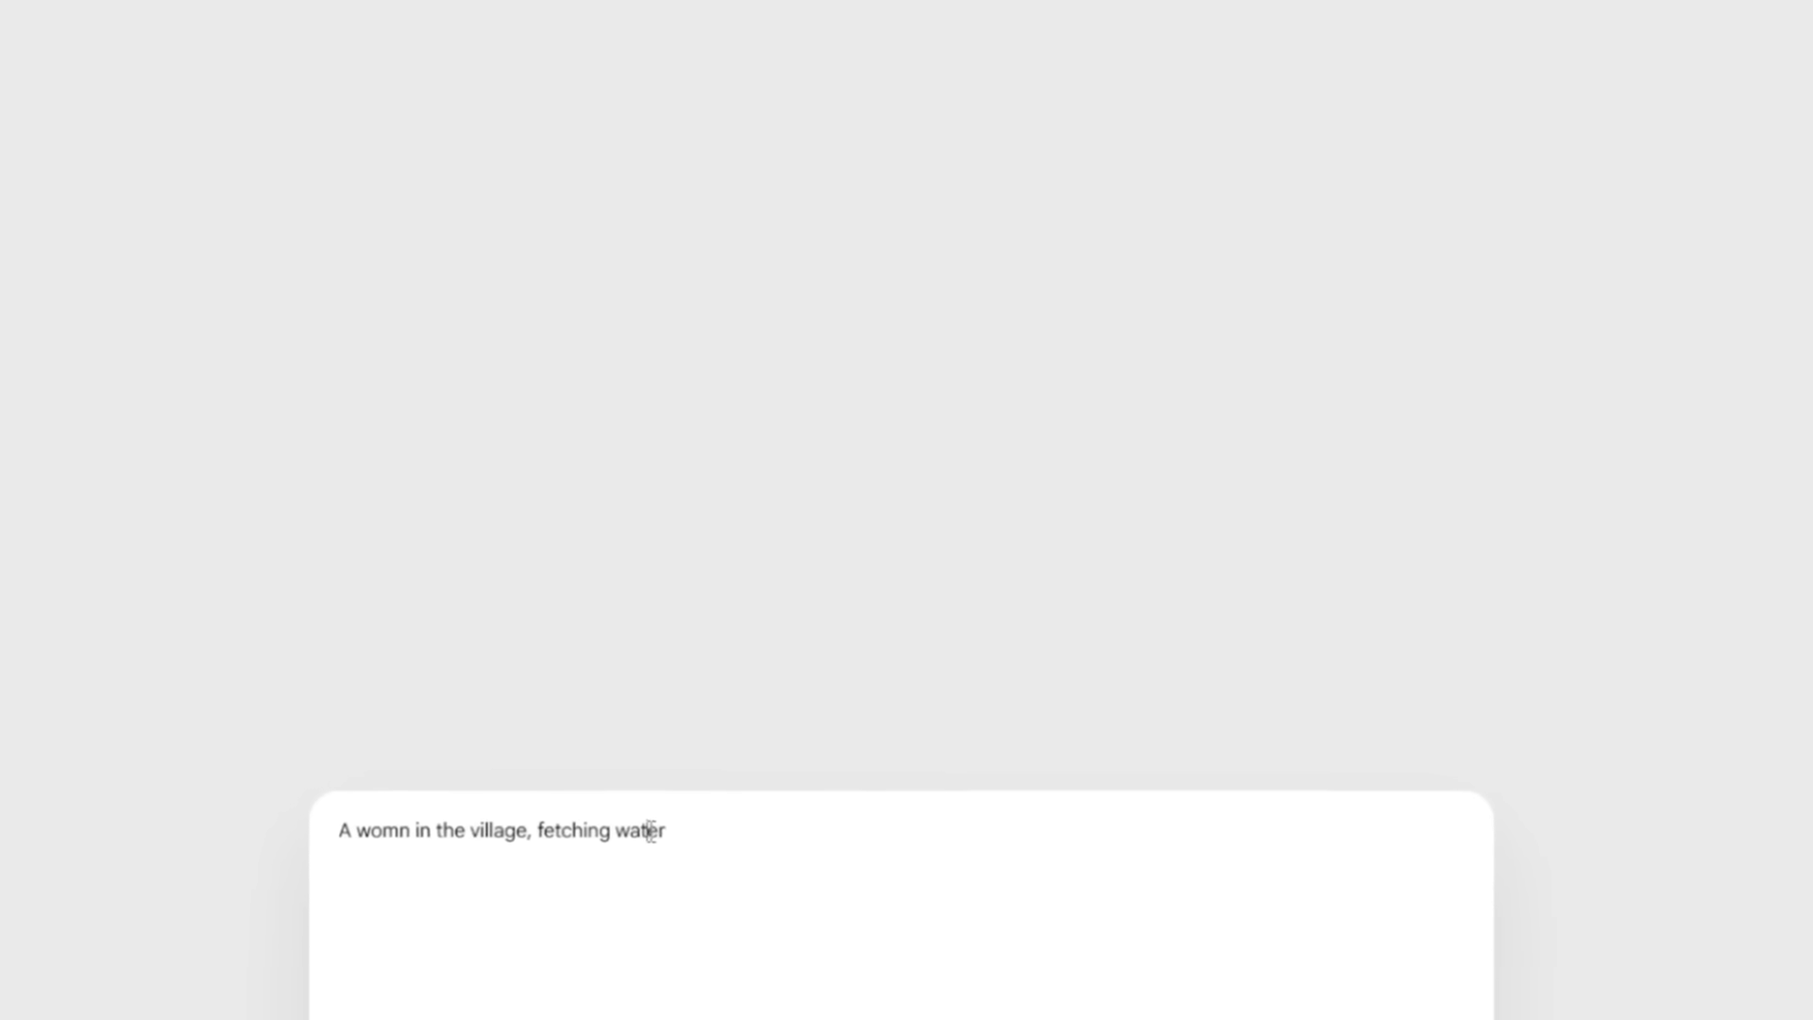
{"action": "left_click_drag", "start_coordinate": [601, 895], "coordinate": [473, 841]}
{"action": "triple_click", "coordinate": [379, 810]}
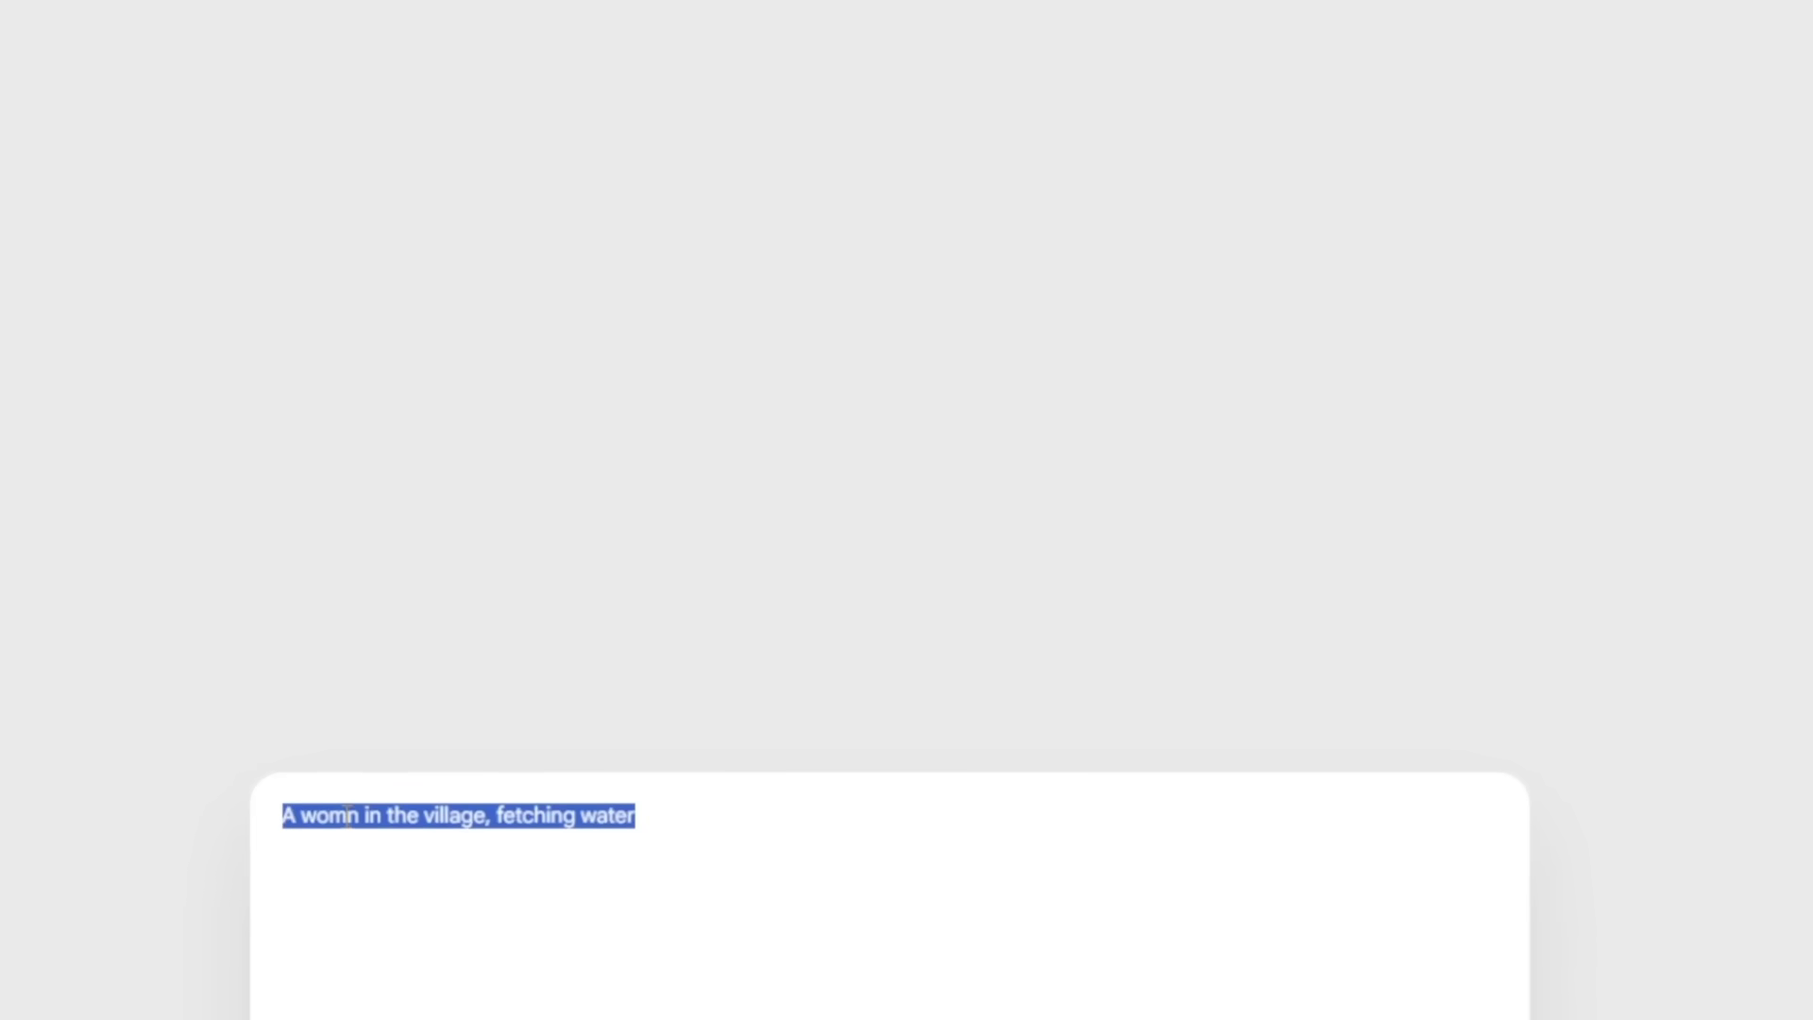
{"action": "left_click", "coordinate": [349, 814]}
{"action": "type", "text": "a"}
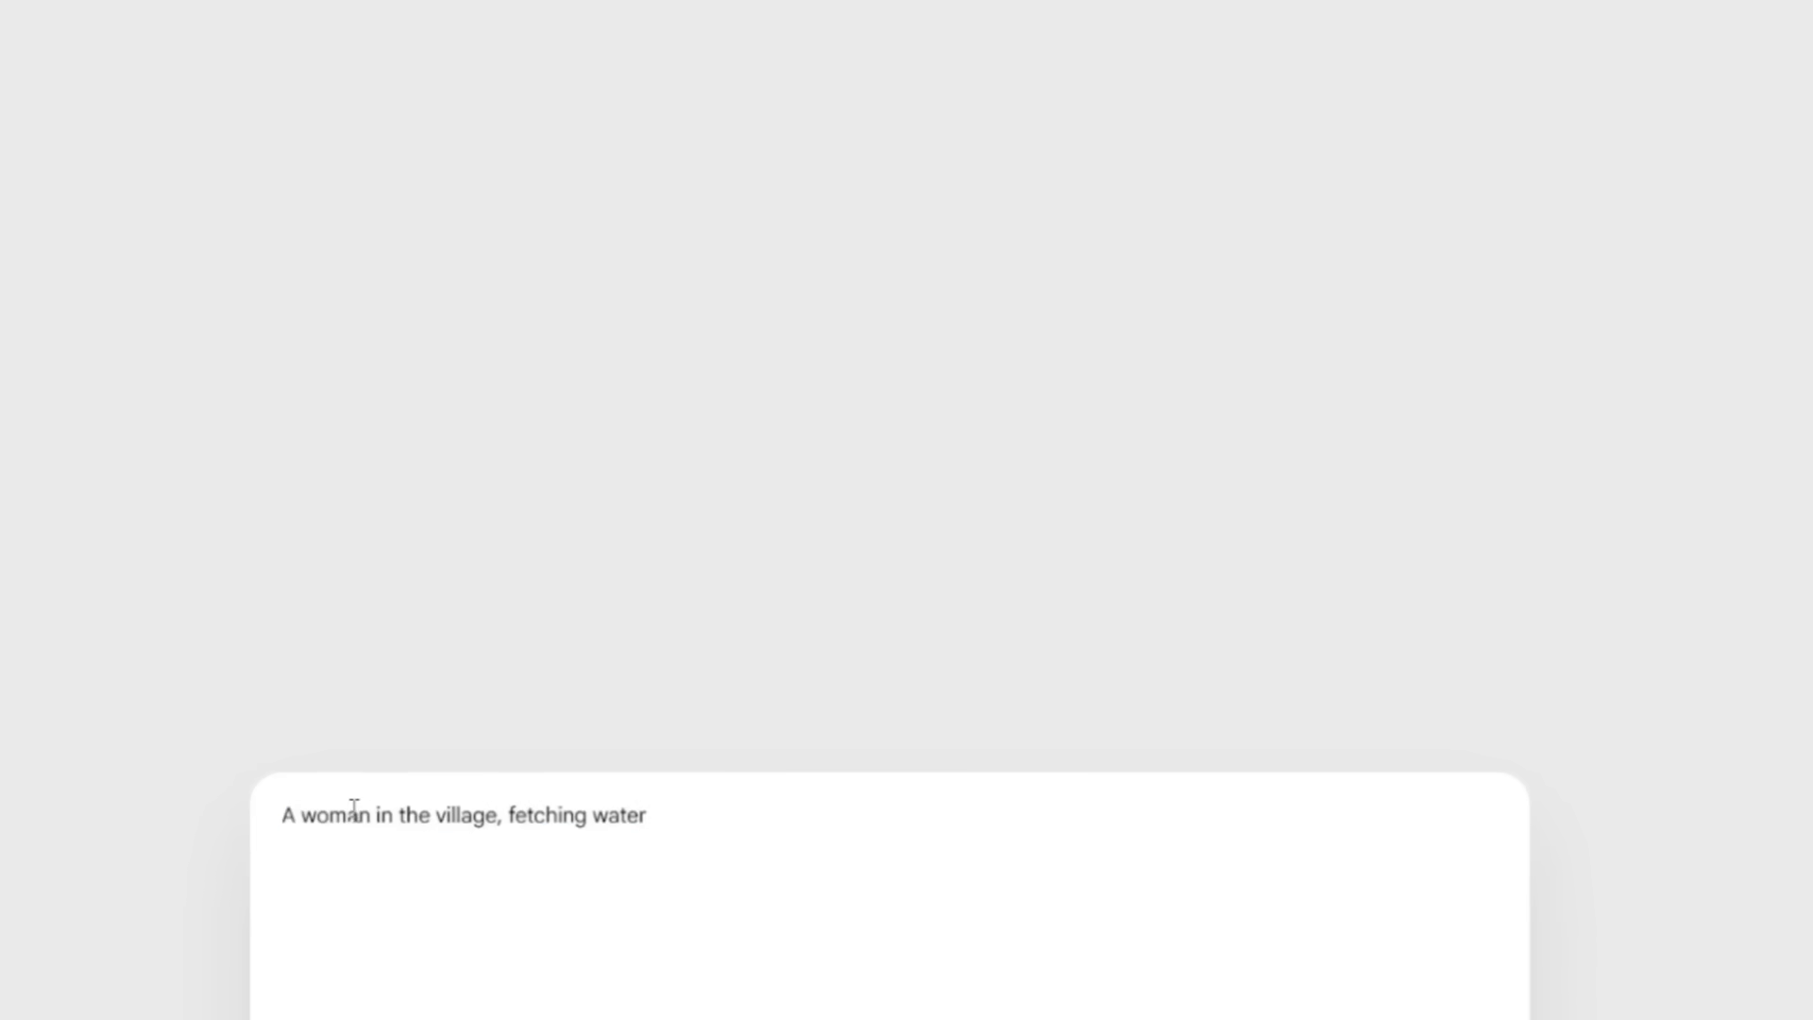
{"action": "left_click_drag", "start_coordinate": [673, 816], "coordinate": [241, 820]}
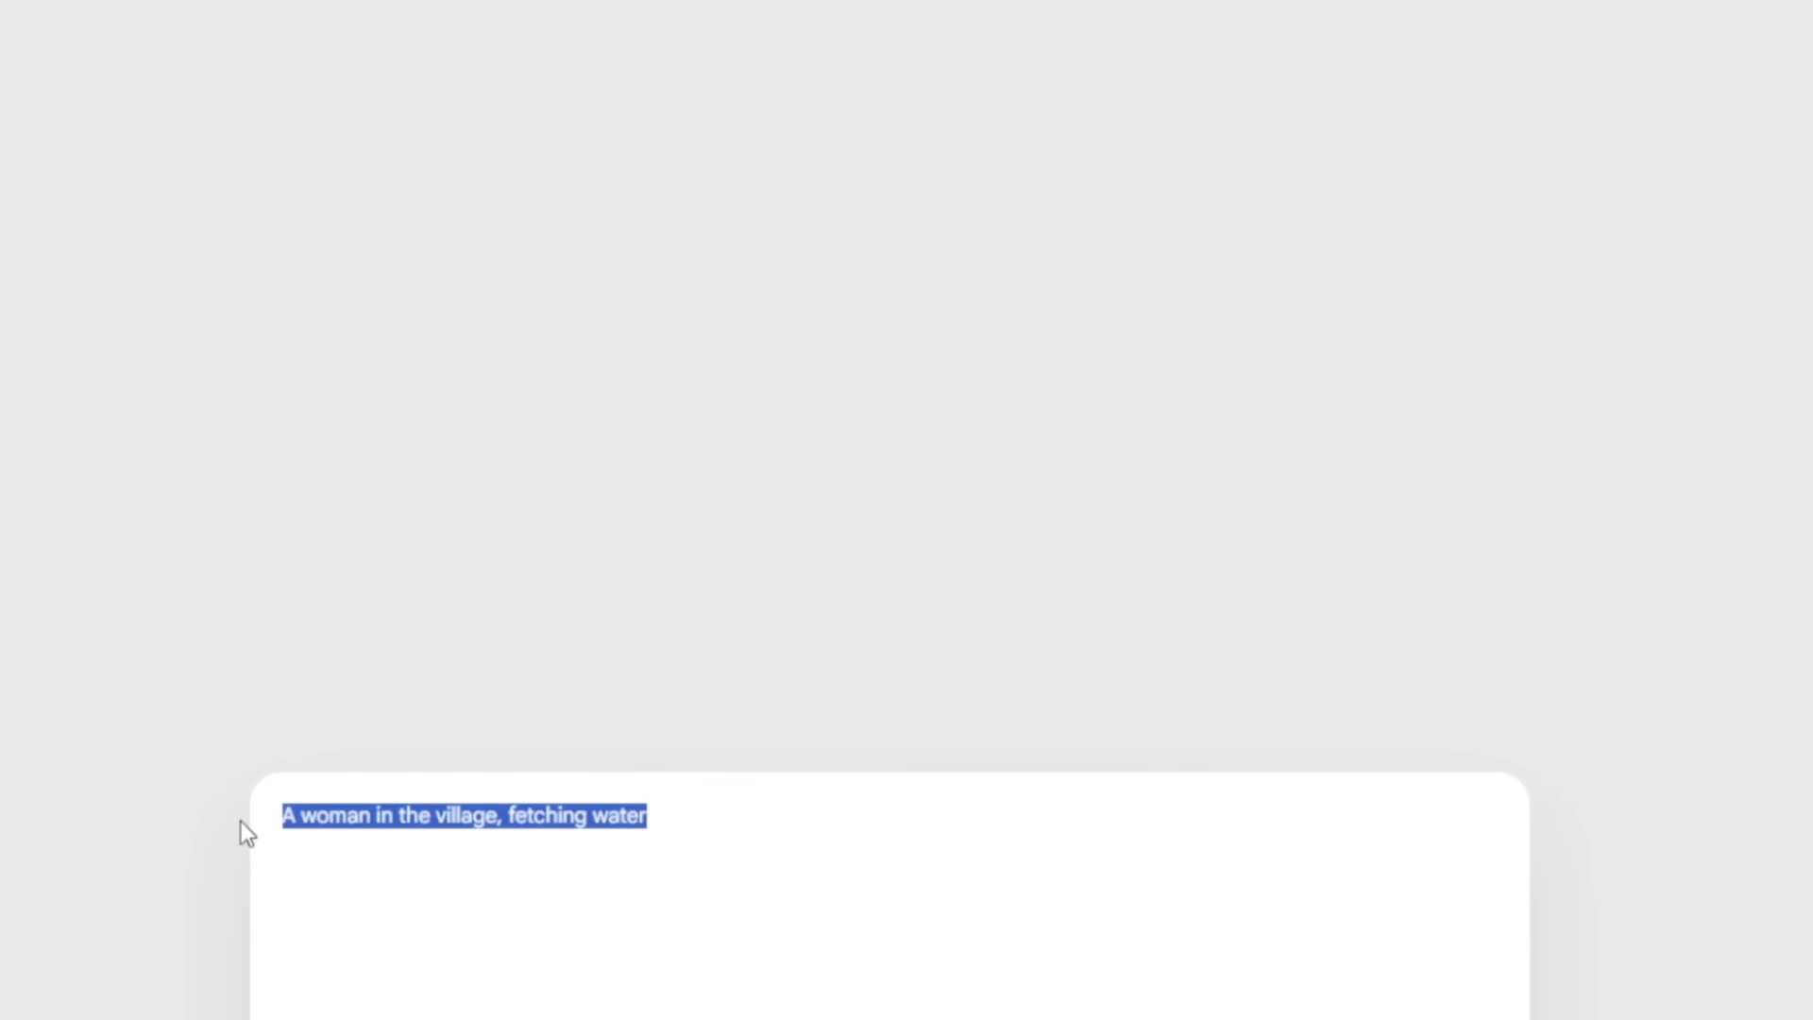
{"action": "left_click", "coordinate": [746, 815]}
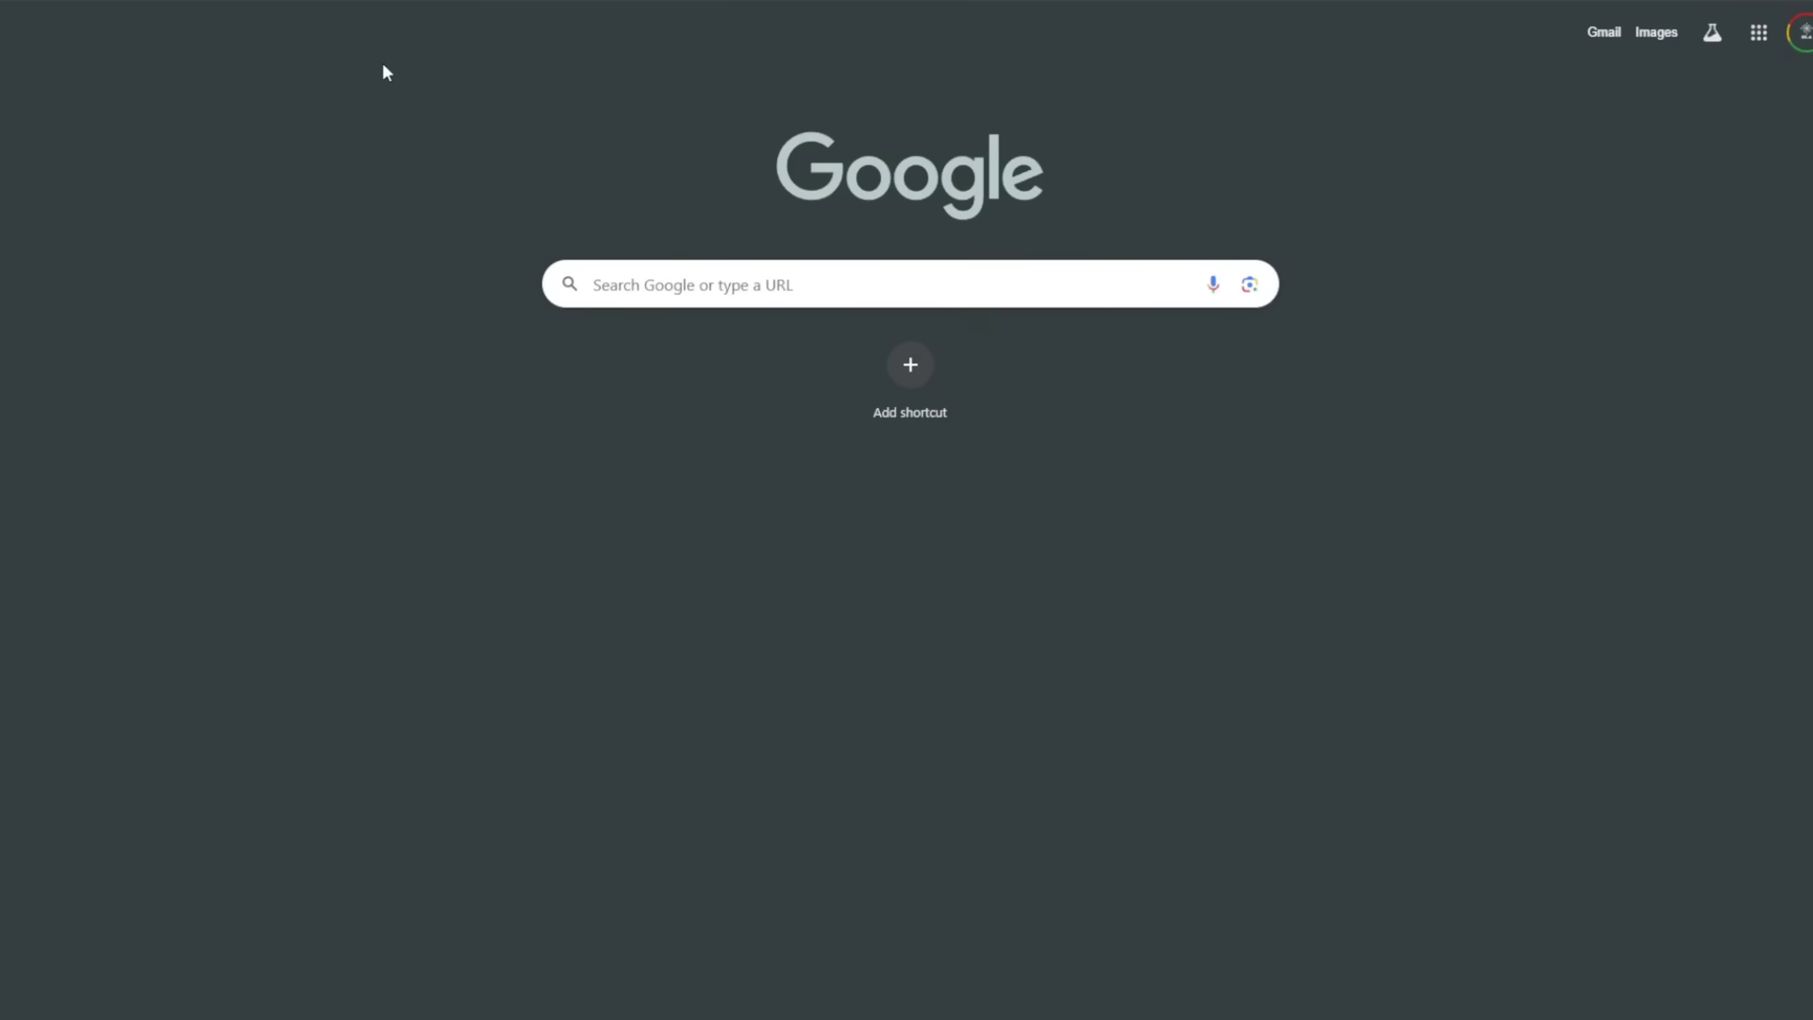
Step: Search Google for 'auto whisk ai' and open the Auto Whisk Chrome Web Store listing
{"action": "type", "text": "auto whisk ai"}
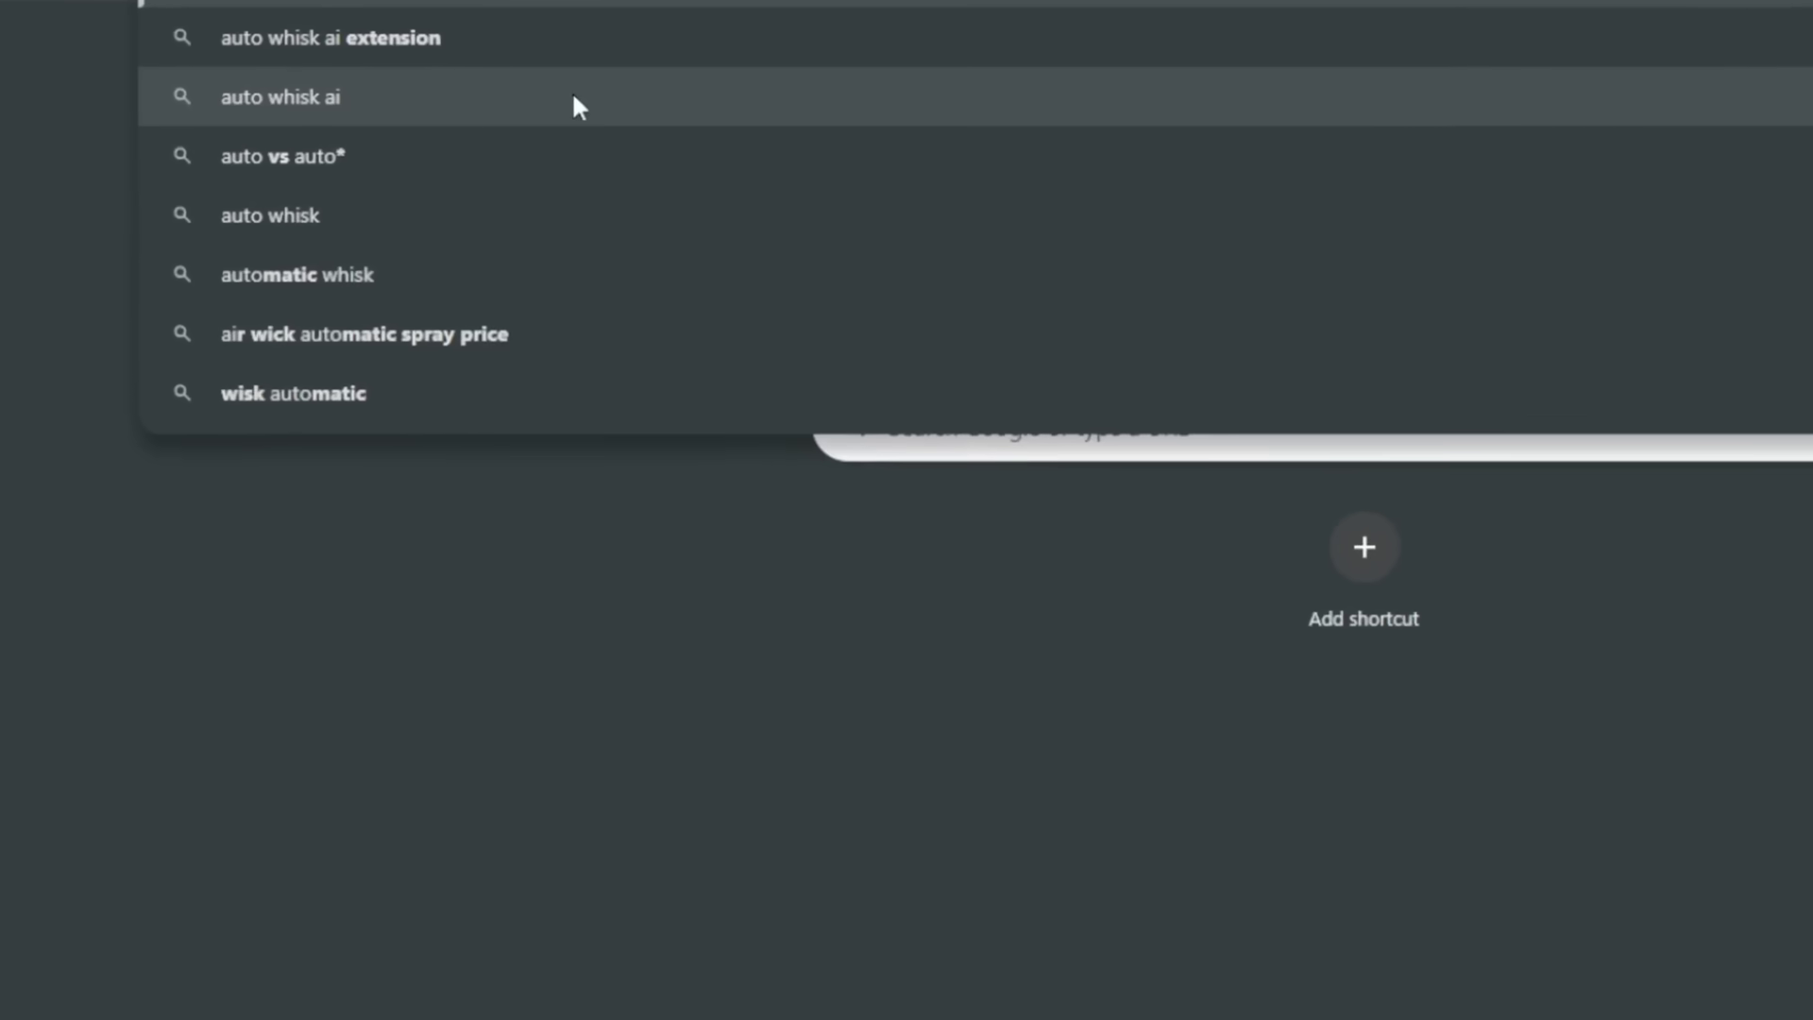
{"action": "left_click", "coordinate": [578, 98]}
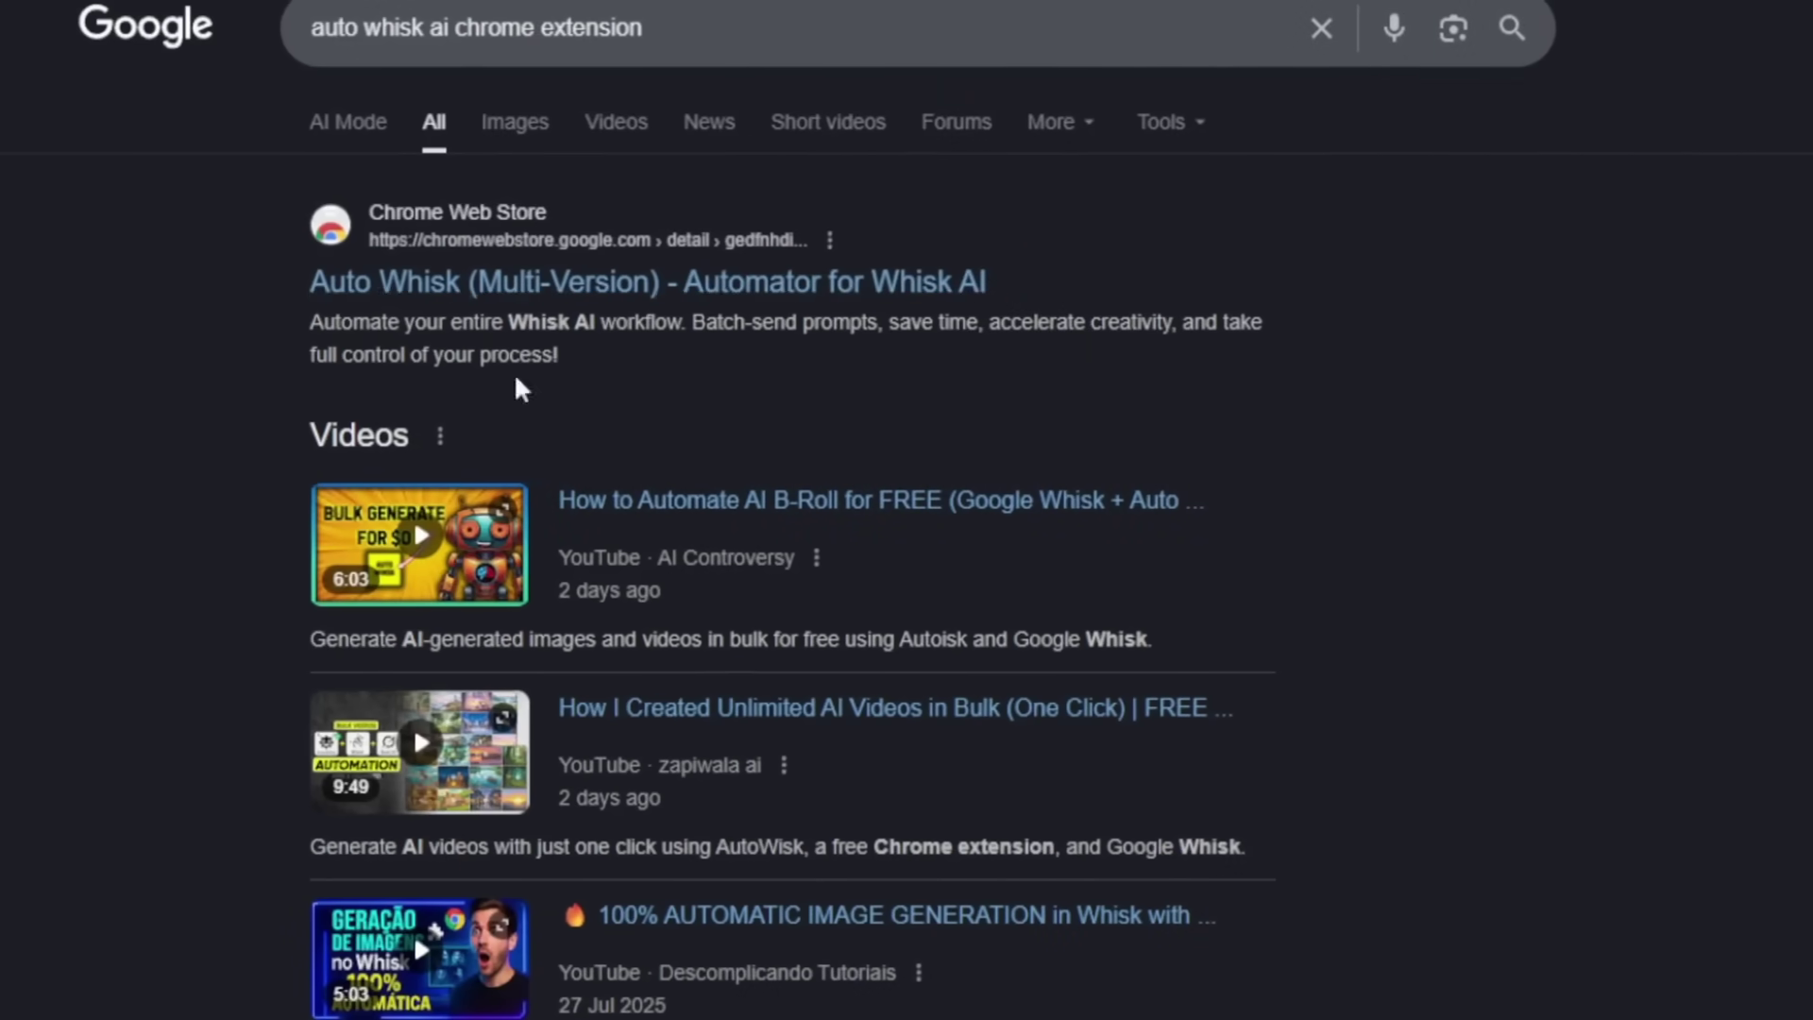
{"action": "left_click", "coordinate": [456, 280]}
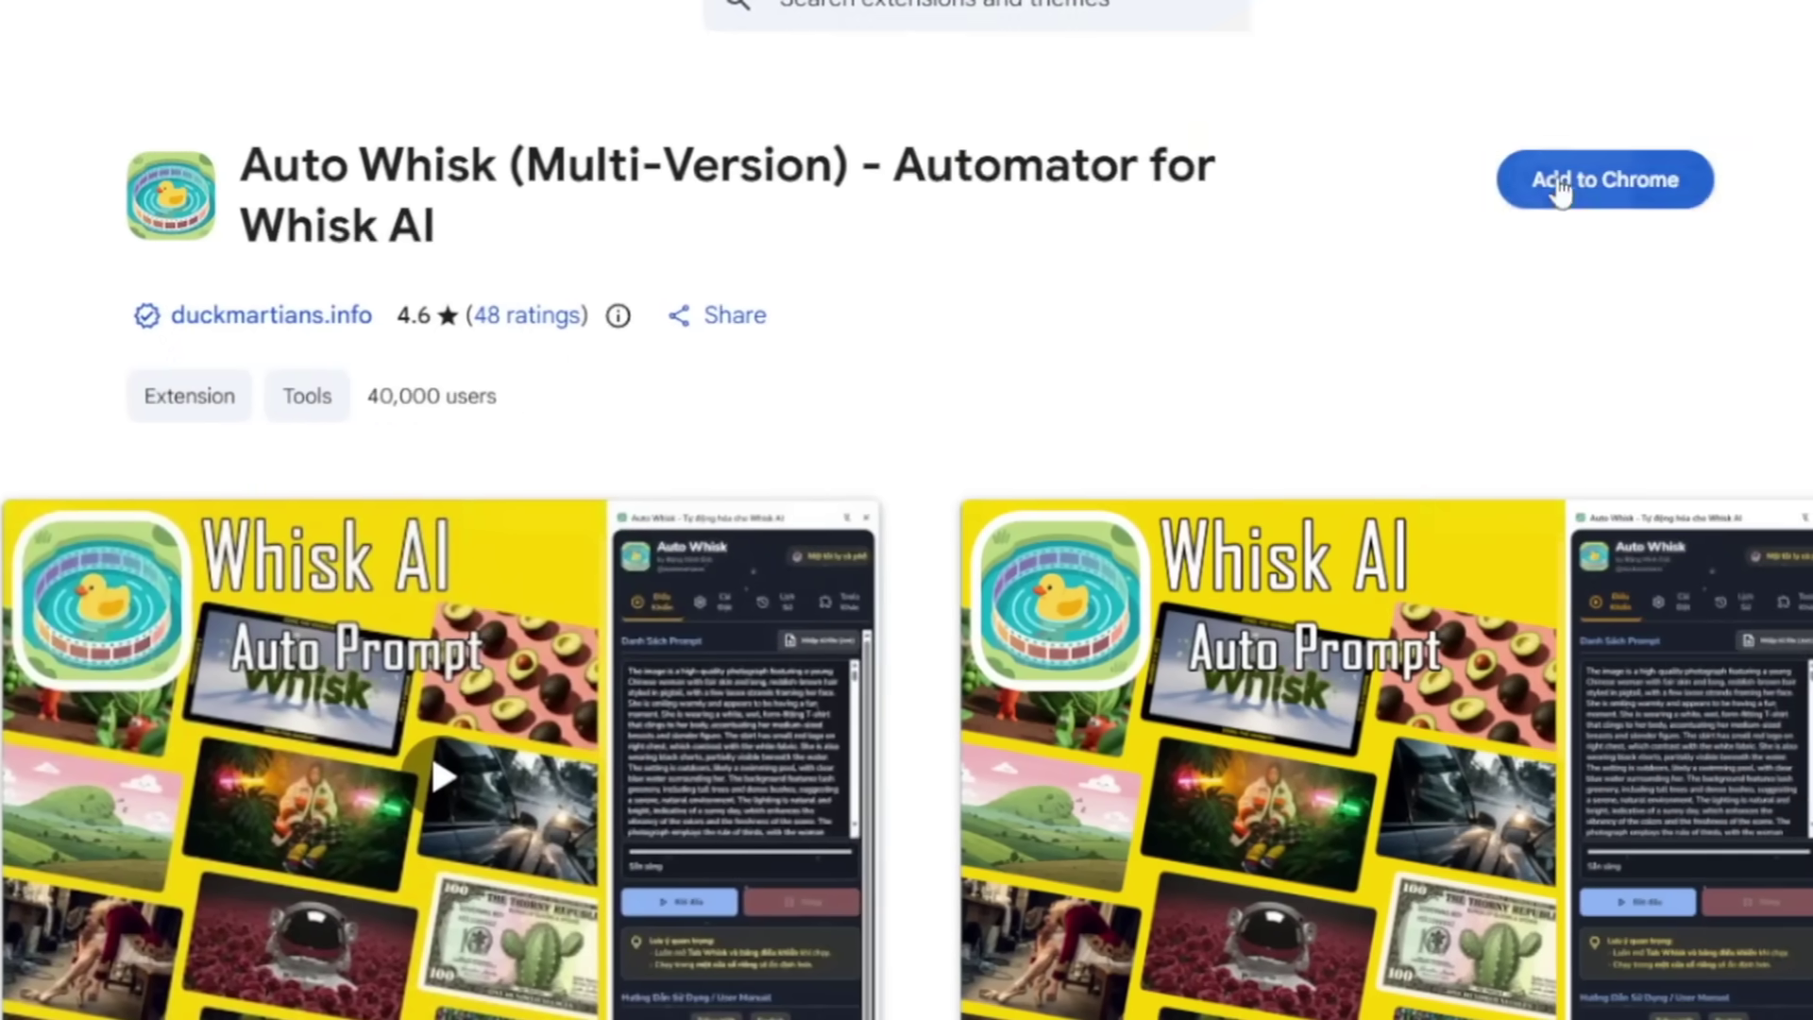
Step: Add Auto Whisk (Multi-Version) to Chrome and confirm the extension installation
{"action": "left_click", "coordinate": [1790, 180]}
{"action": "left_click", "coordinate": [1041, 314]}
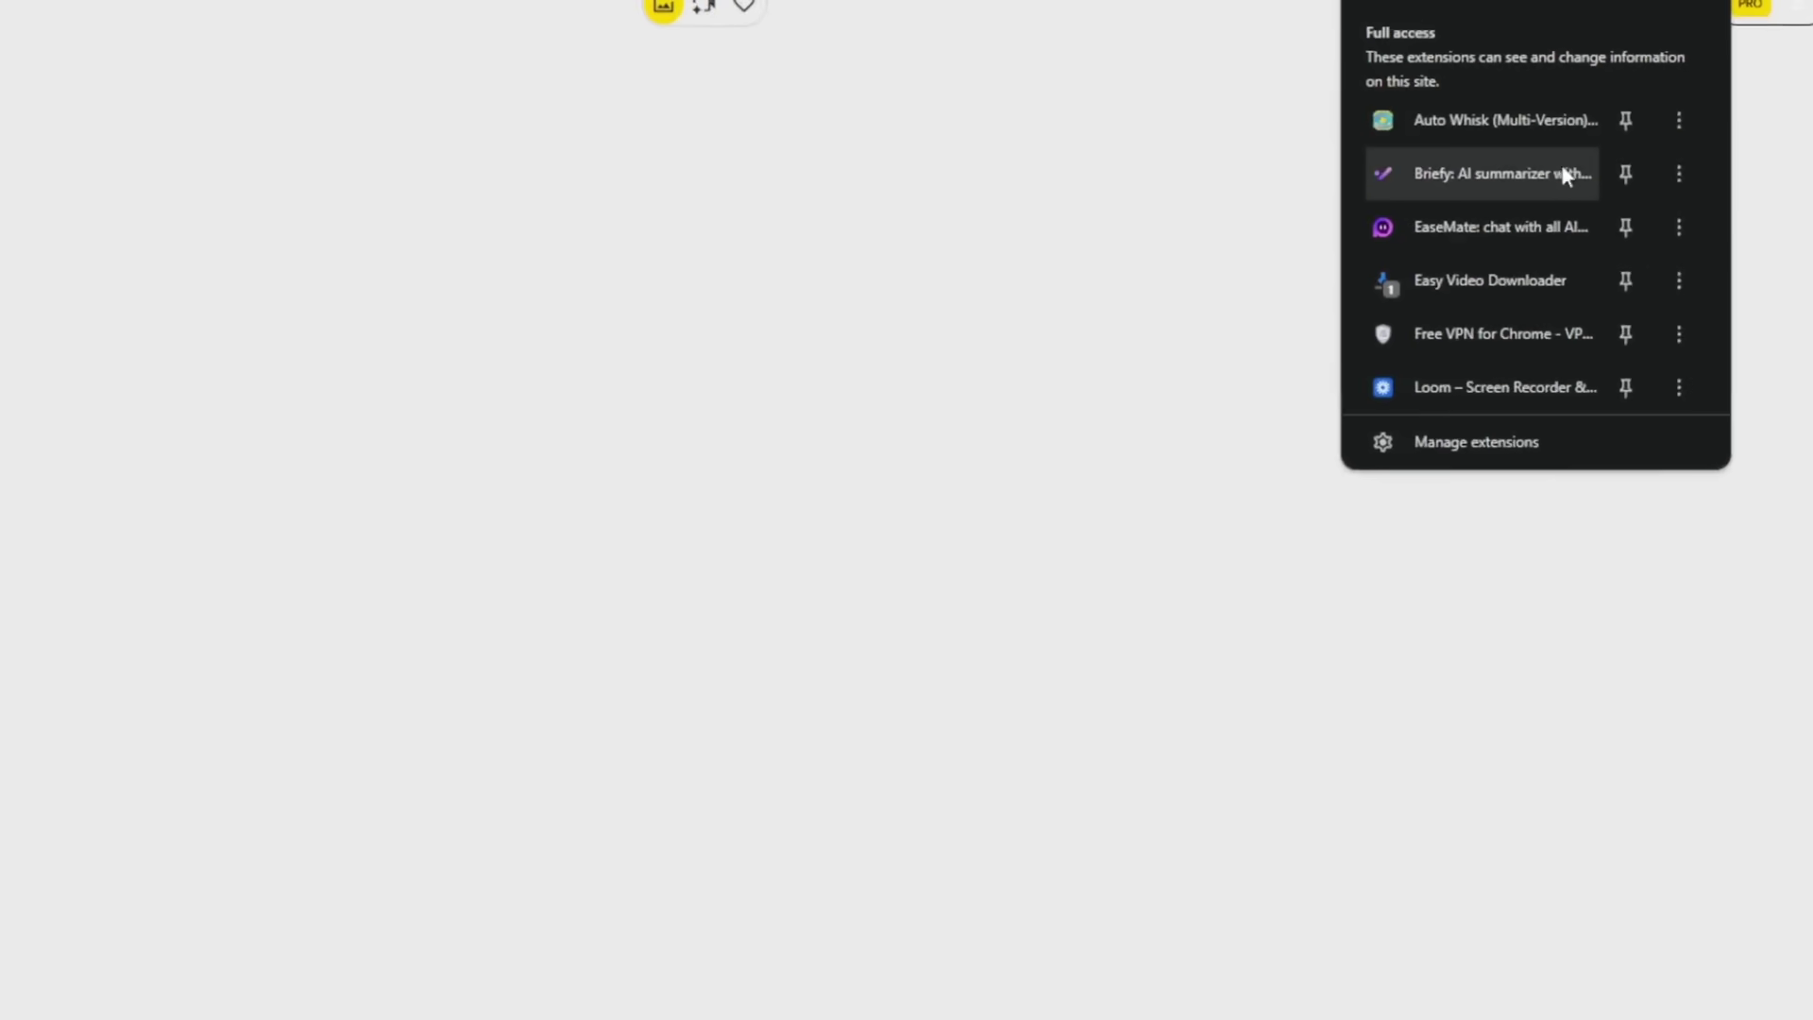
Step: Open the Auto Whisk panel, switch its language to English, and select the Version 7.5.1 (DOM) card
{"action": "left_click", "coordinate": [1411, 148]}
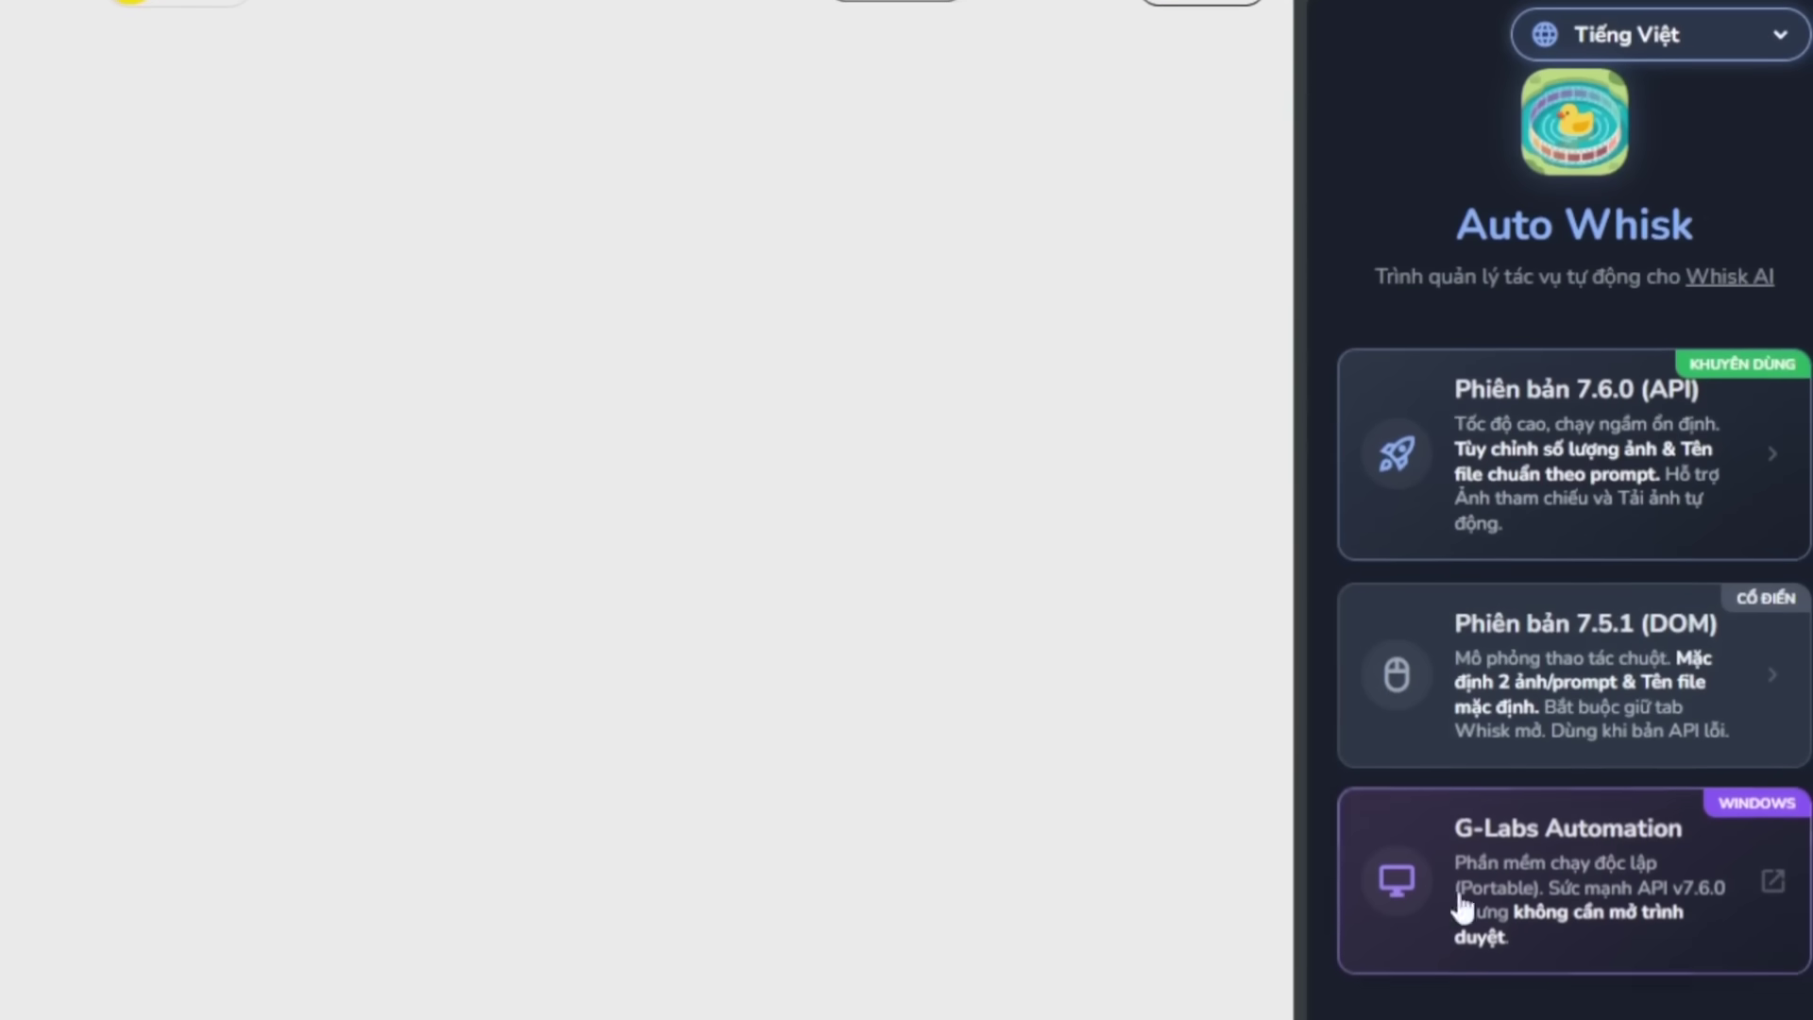
{"action": "left_click", "coordinate": [1753, 34]}
{"action": "left_click", "coordinate": [1644, 115]}
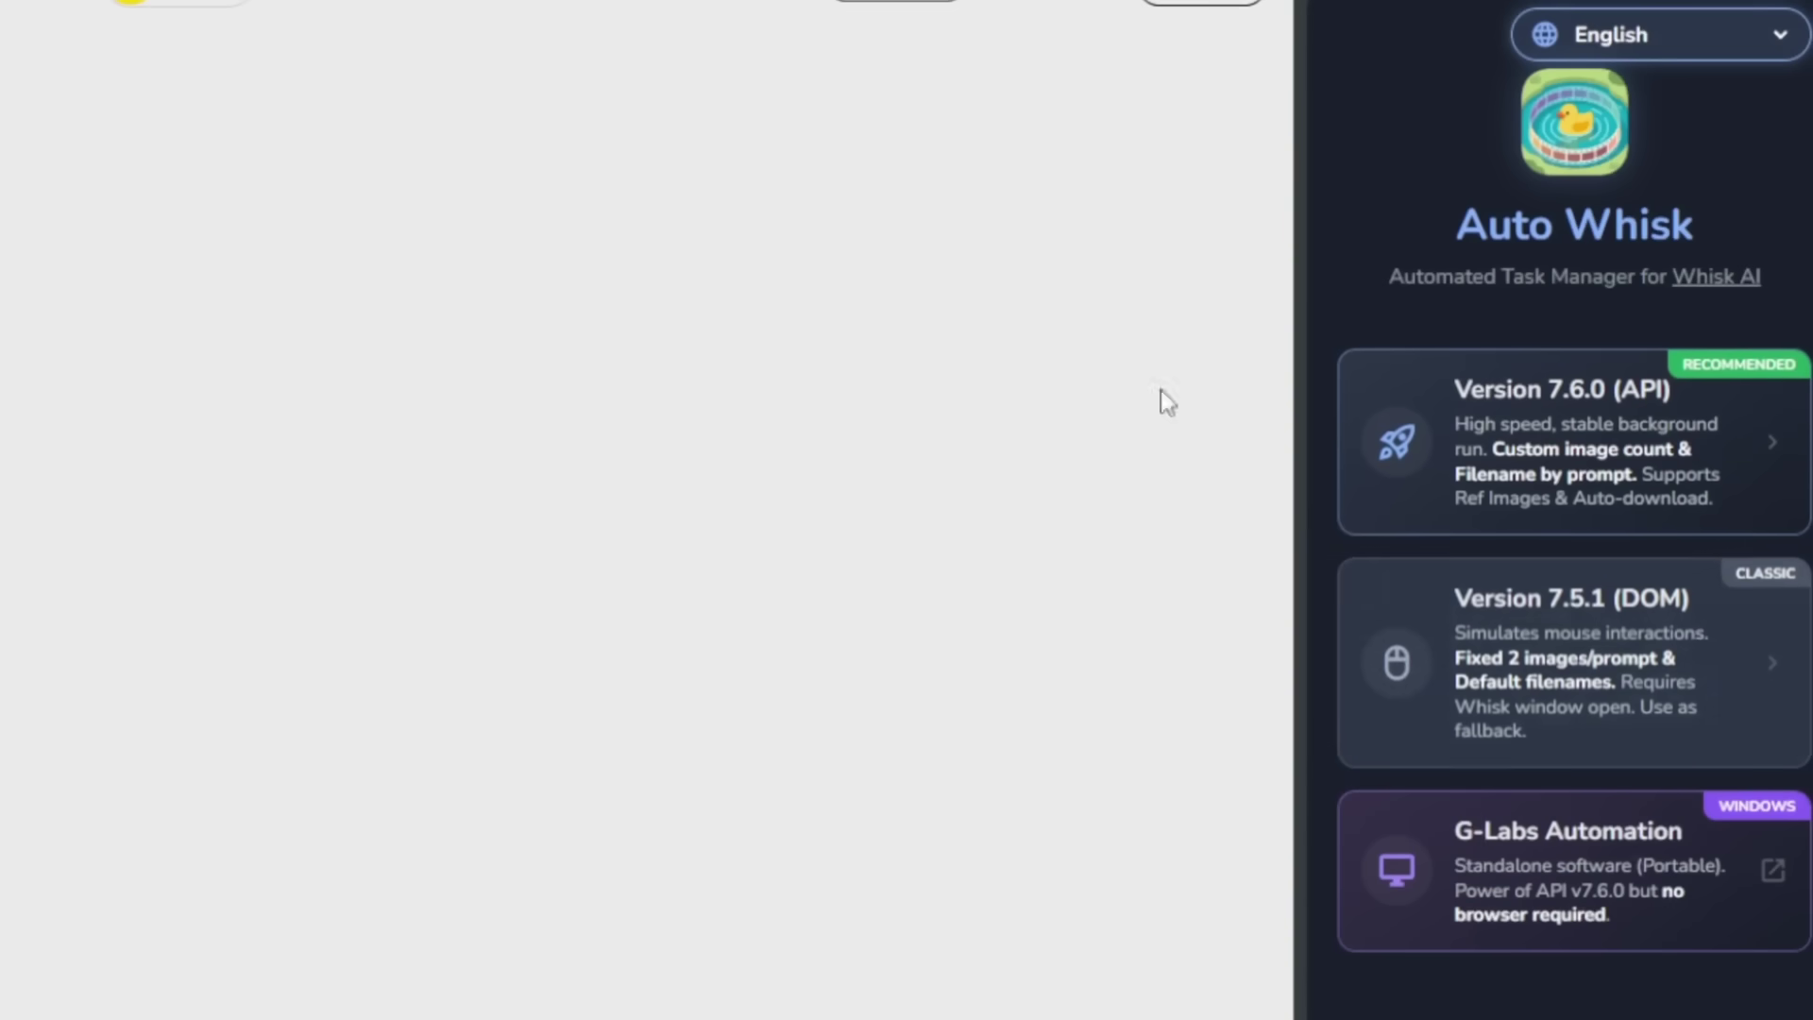
{"action": "left_click", "coordinate": [1690, 640]}
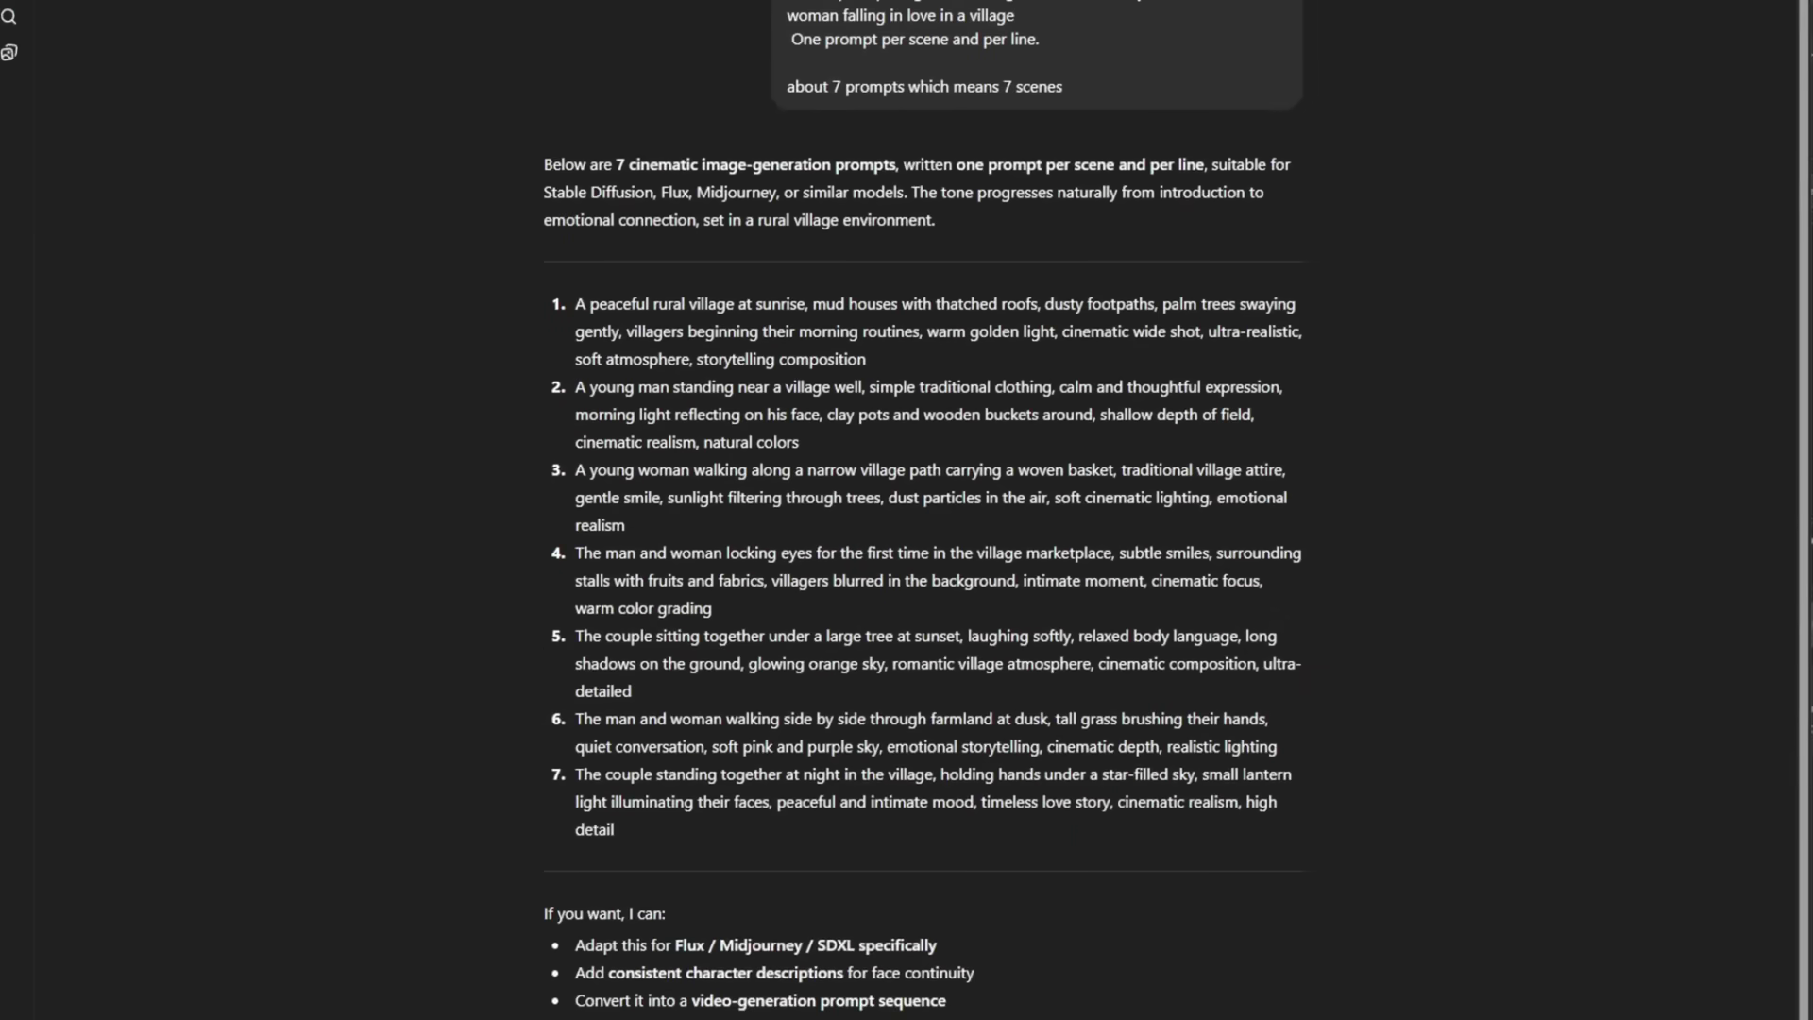
Step: Copy ChatGPT's seven numbered village-romance prompts and paste them into the Auto Whisk Prompt List
{"action": "left_click_drag", "start_coordinate": [788, 2], "coordinate": [1059, 91]}
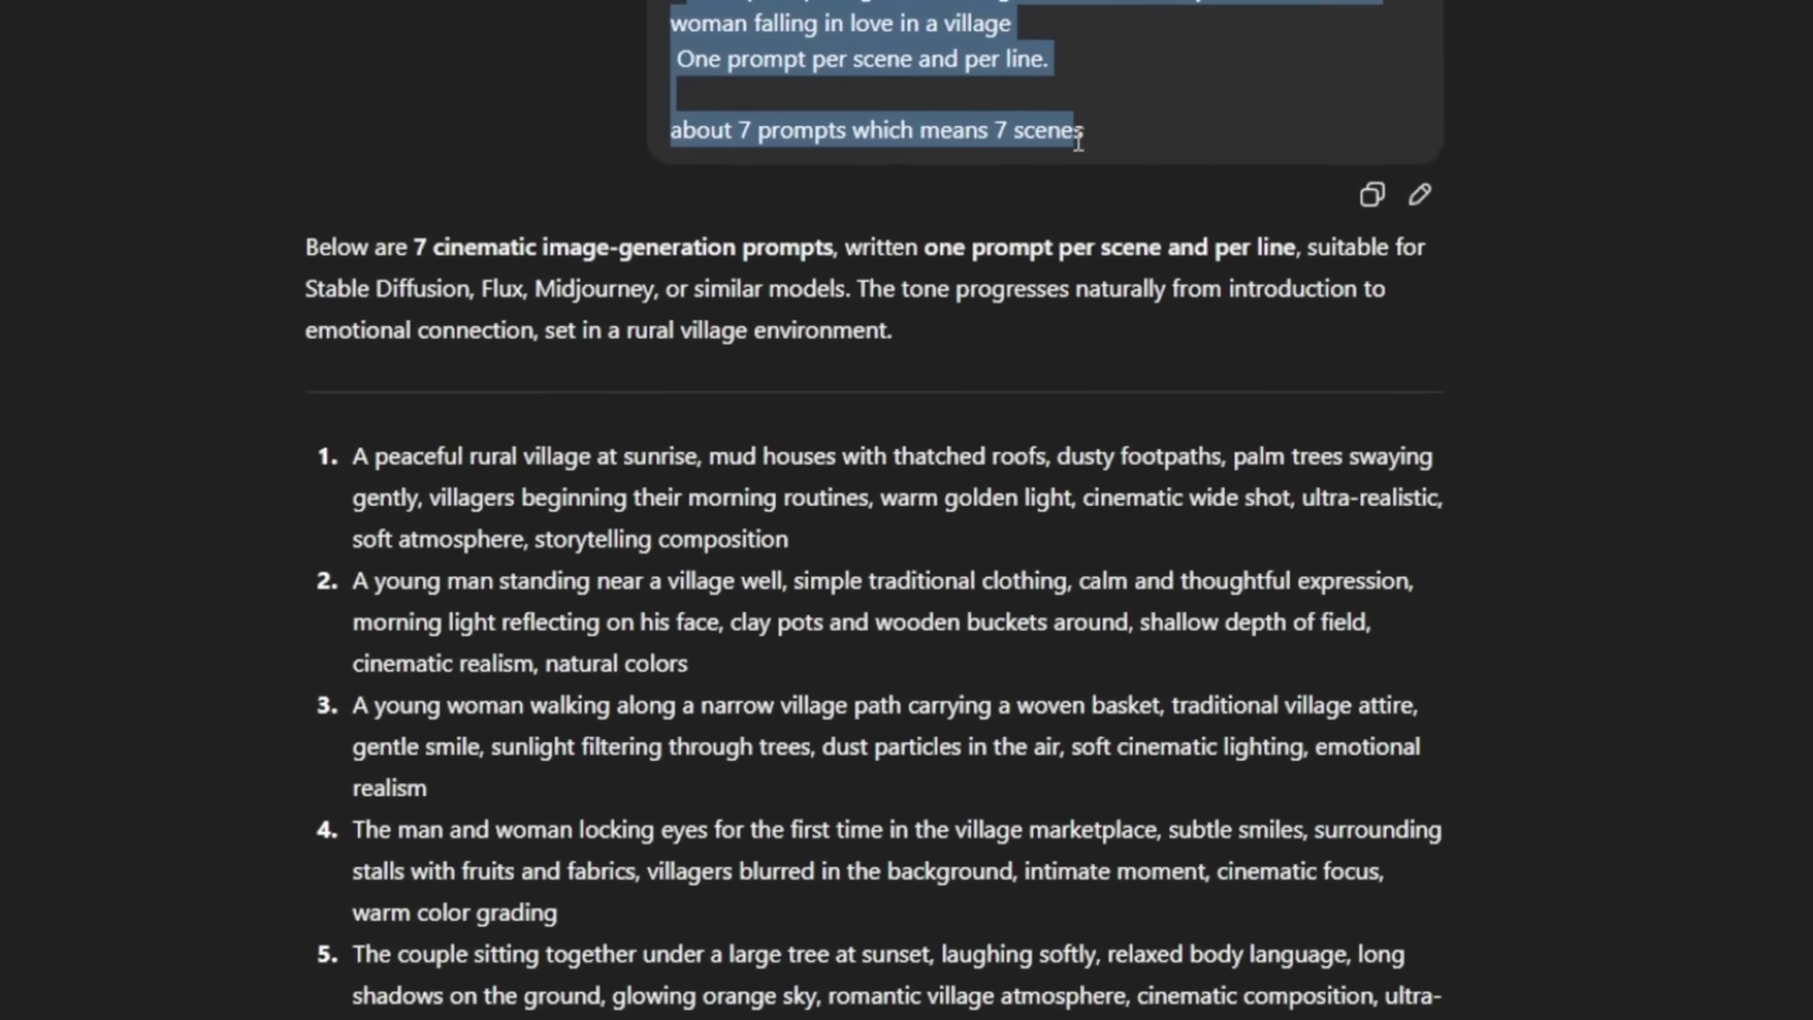
{"action": "left_click", "coordinate": [1280, 25]}
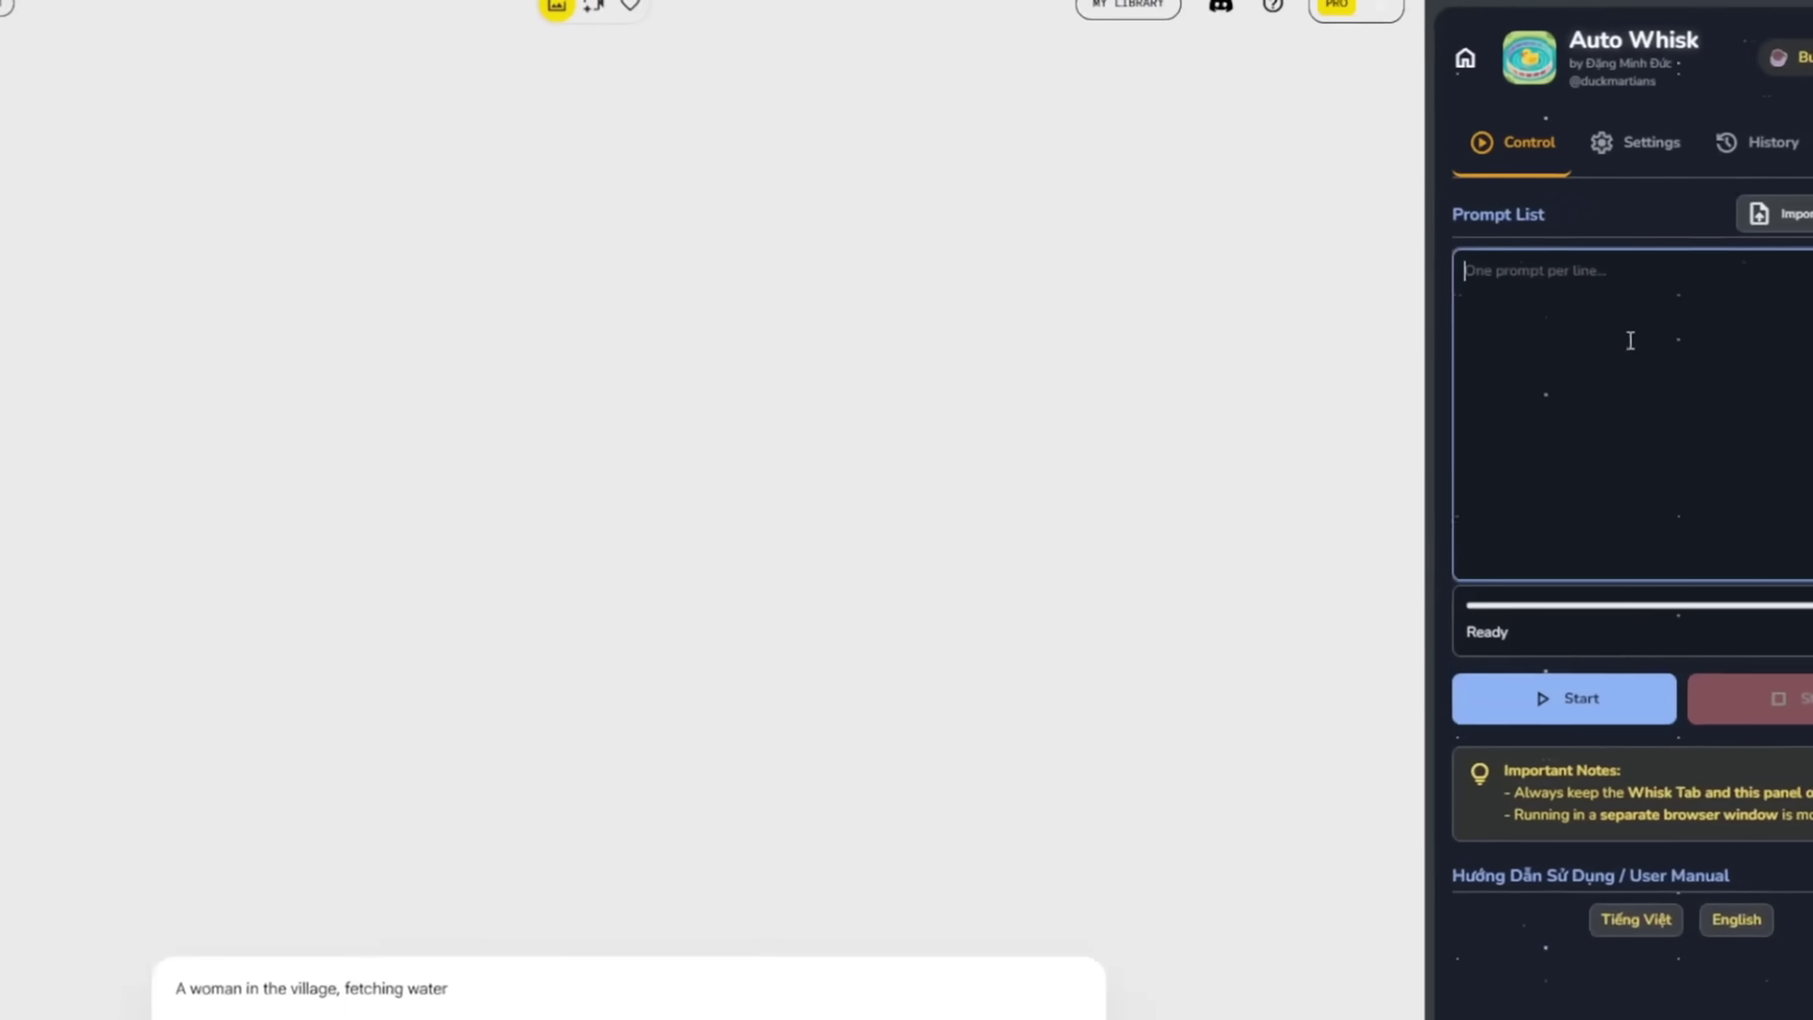
{"action": "left_click", "coordinate": [1513, 362]}
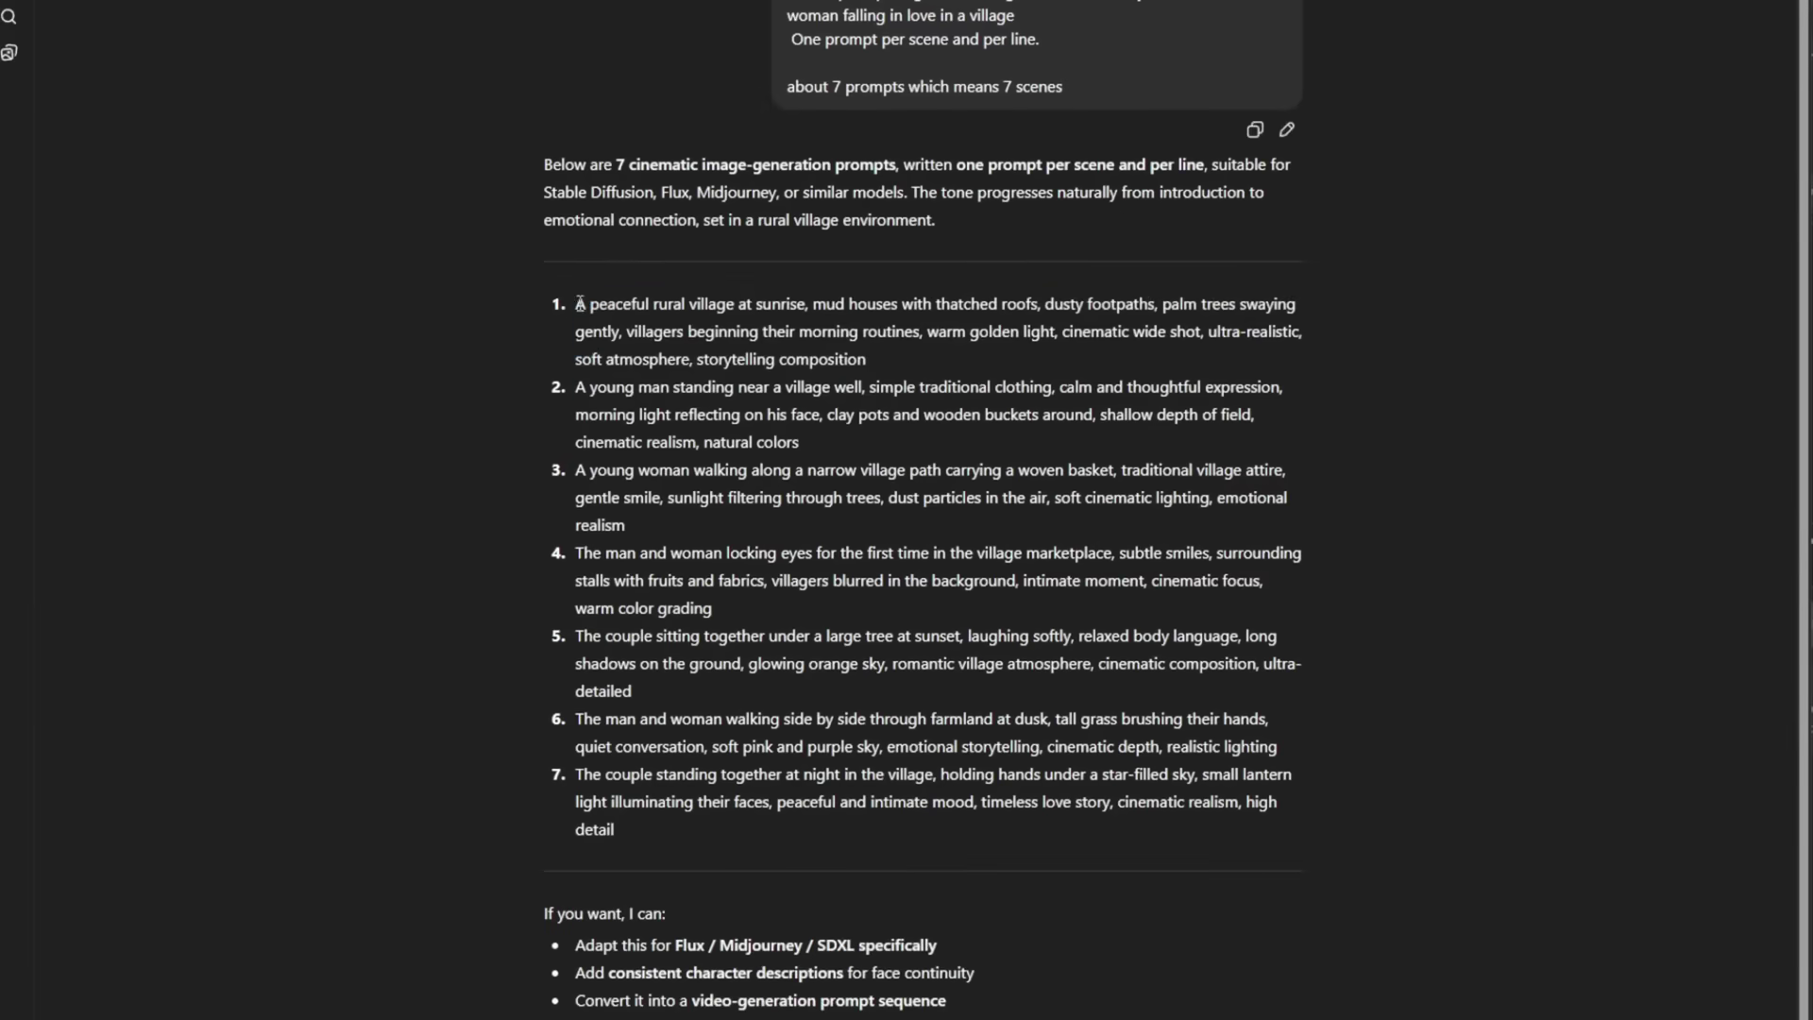
{"action": "left_click_drag", "start_coordinate": [580, 303], "coordinate": [1334, 830]}
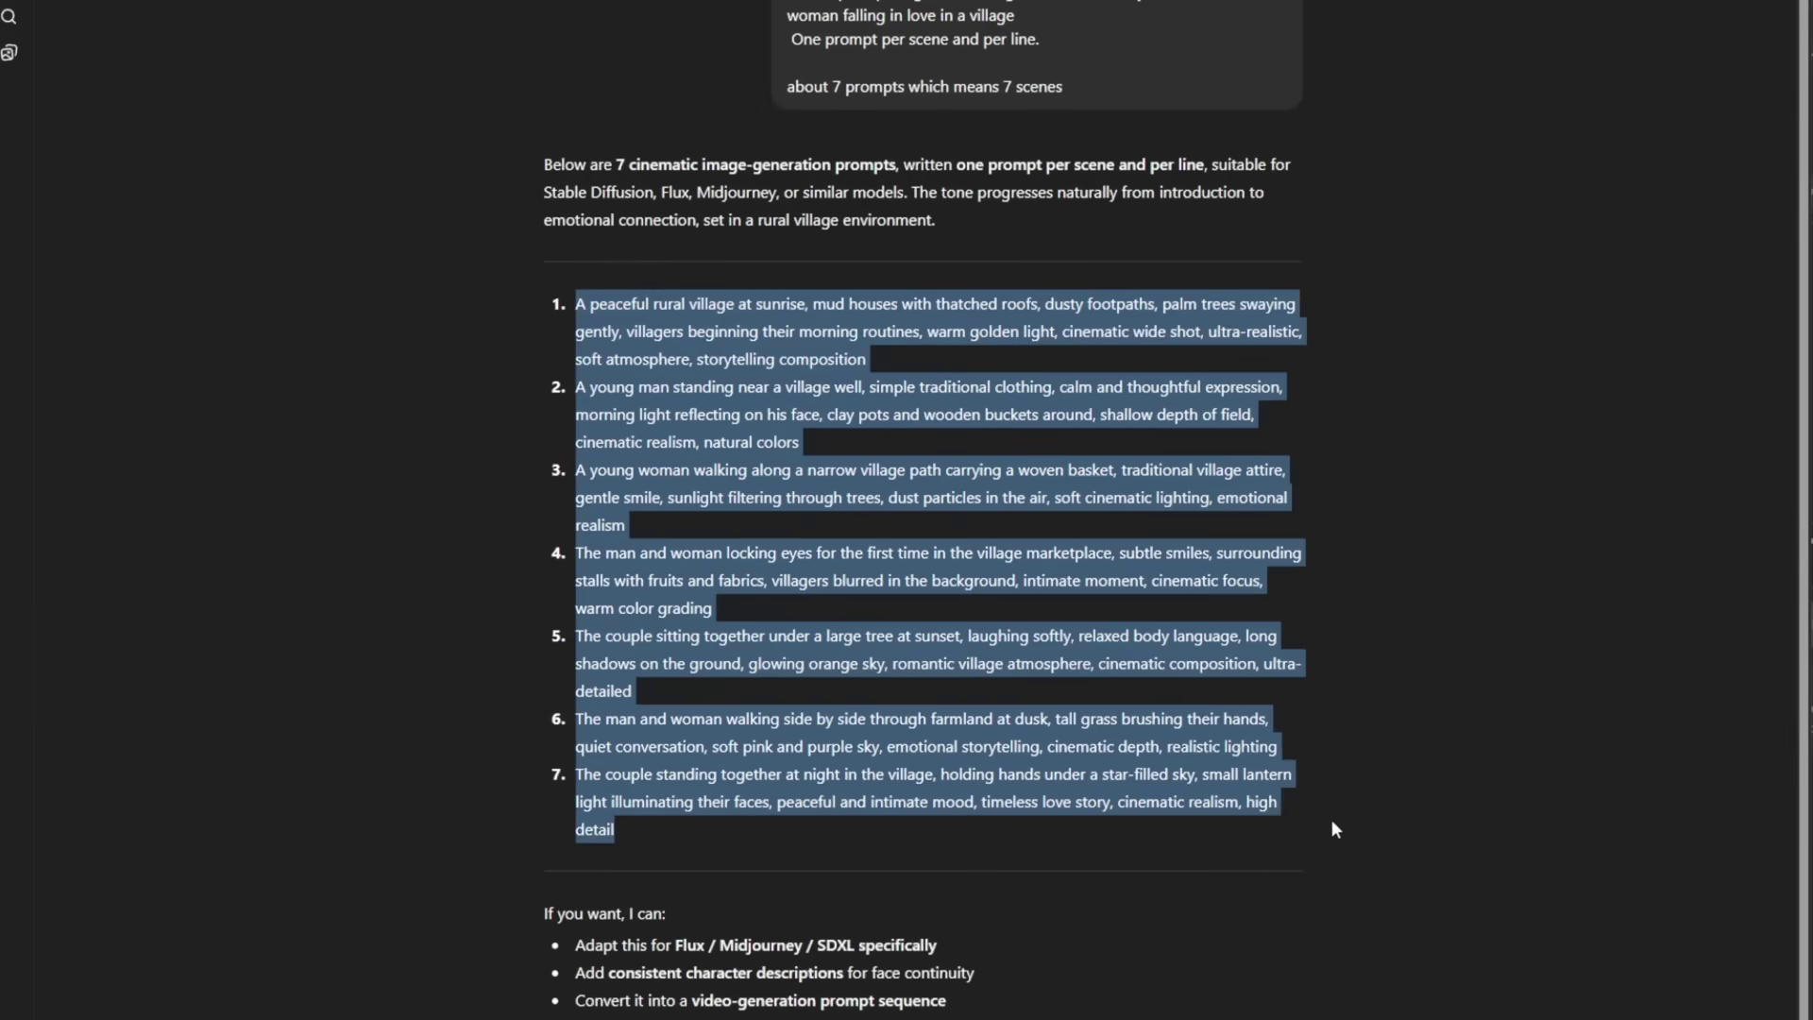
{"action": "right_click", "coordinate": [1334, 829]}
{"action": "left_click", "coordinate": [782, 803]}
{"action": "left_click_drag", "start_coordinate": [639, 842], "coordinate": [561, 294]}
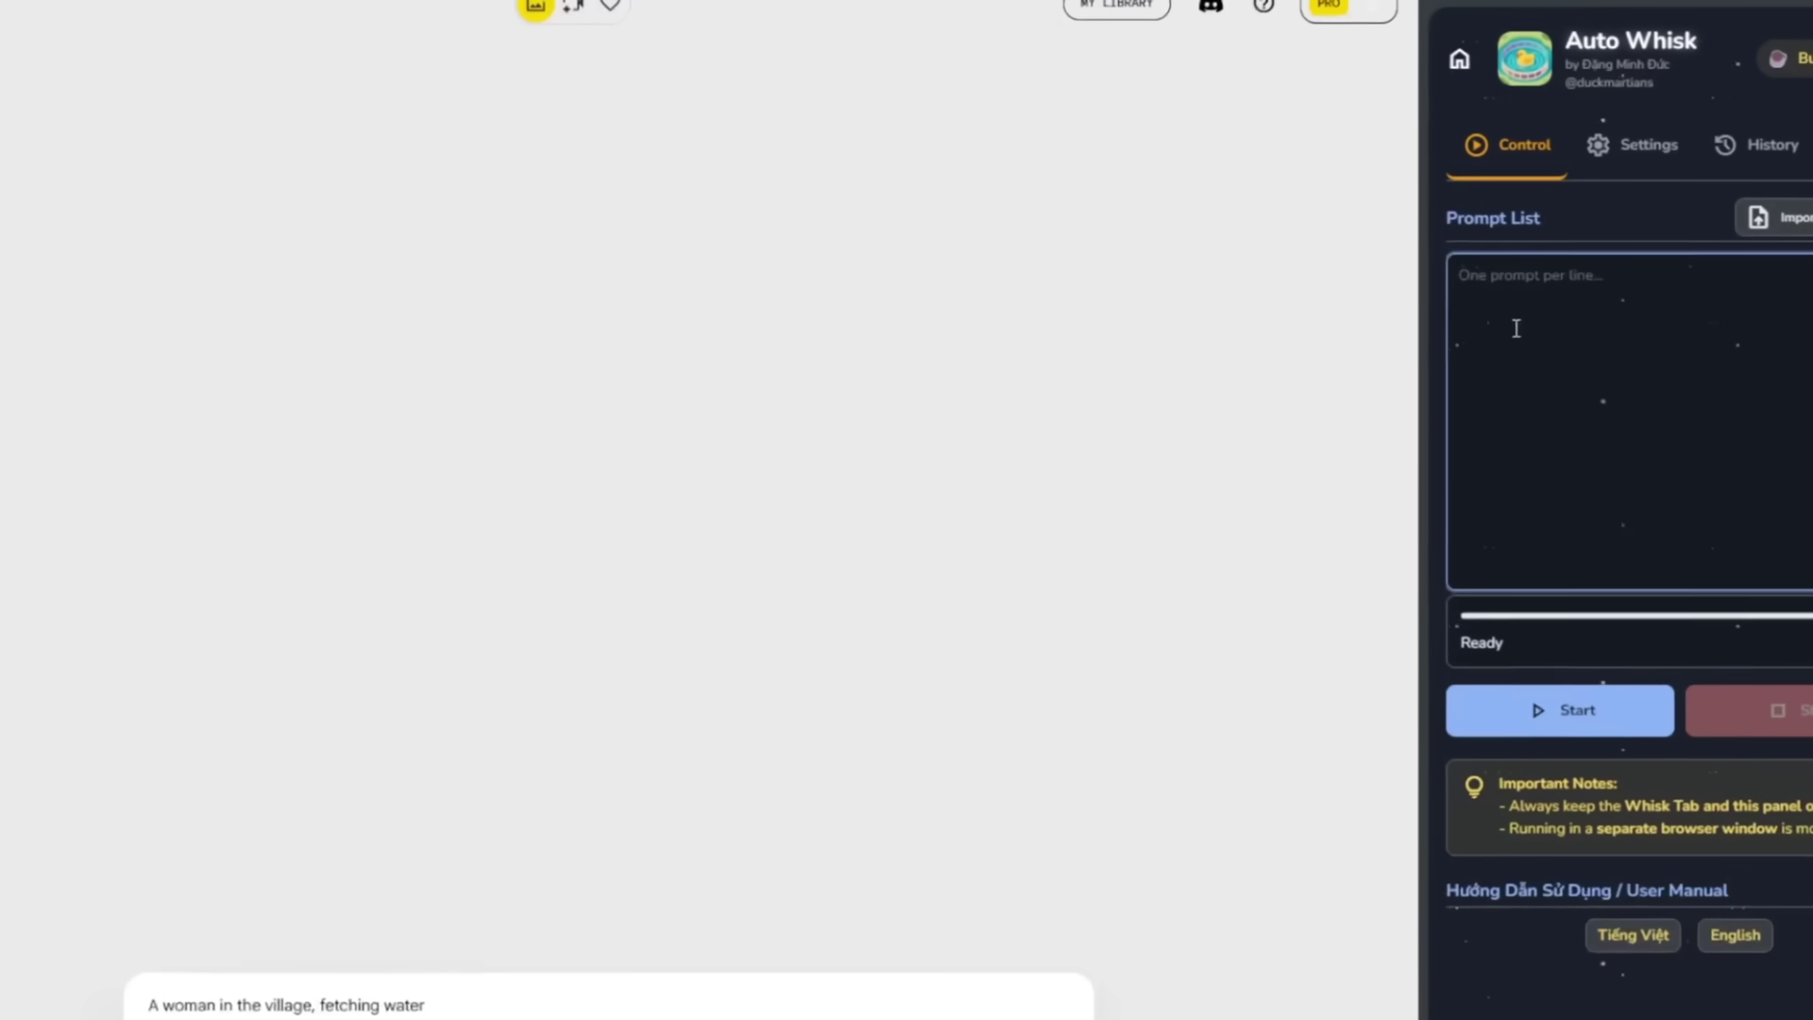
{"action": "key", "text": "ctrl+v"}
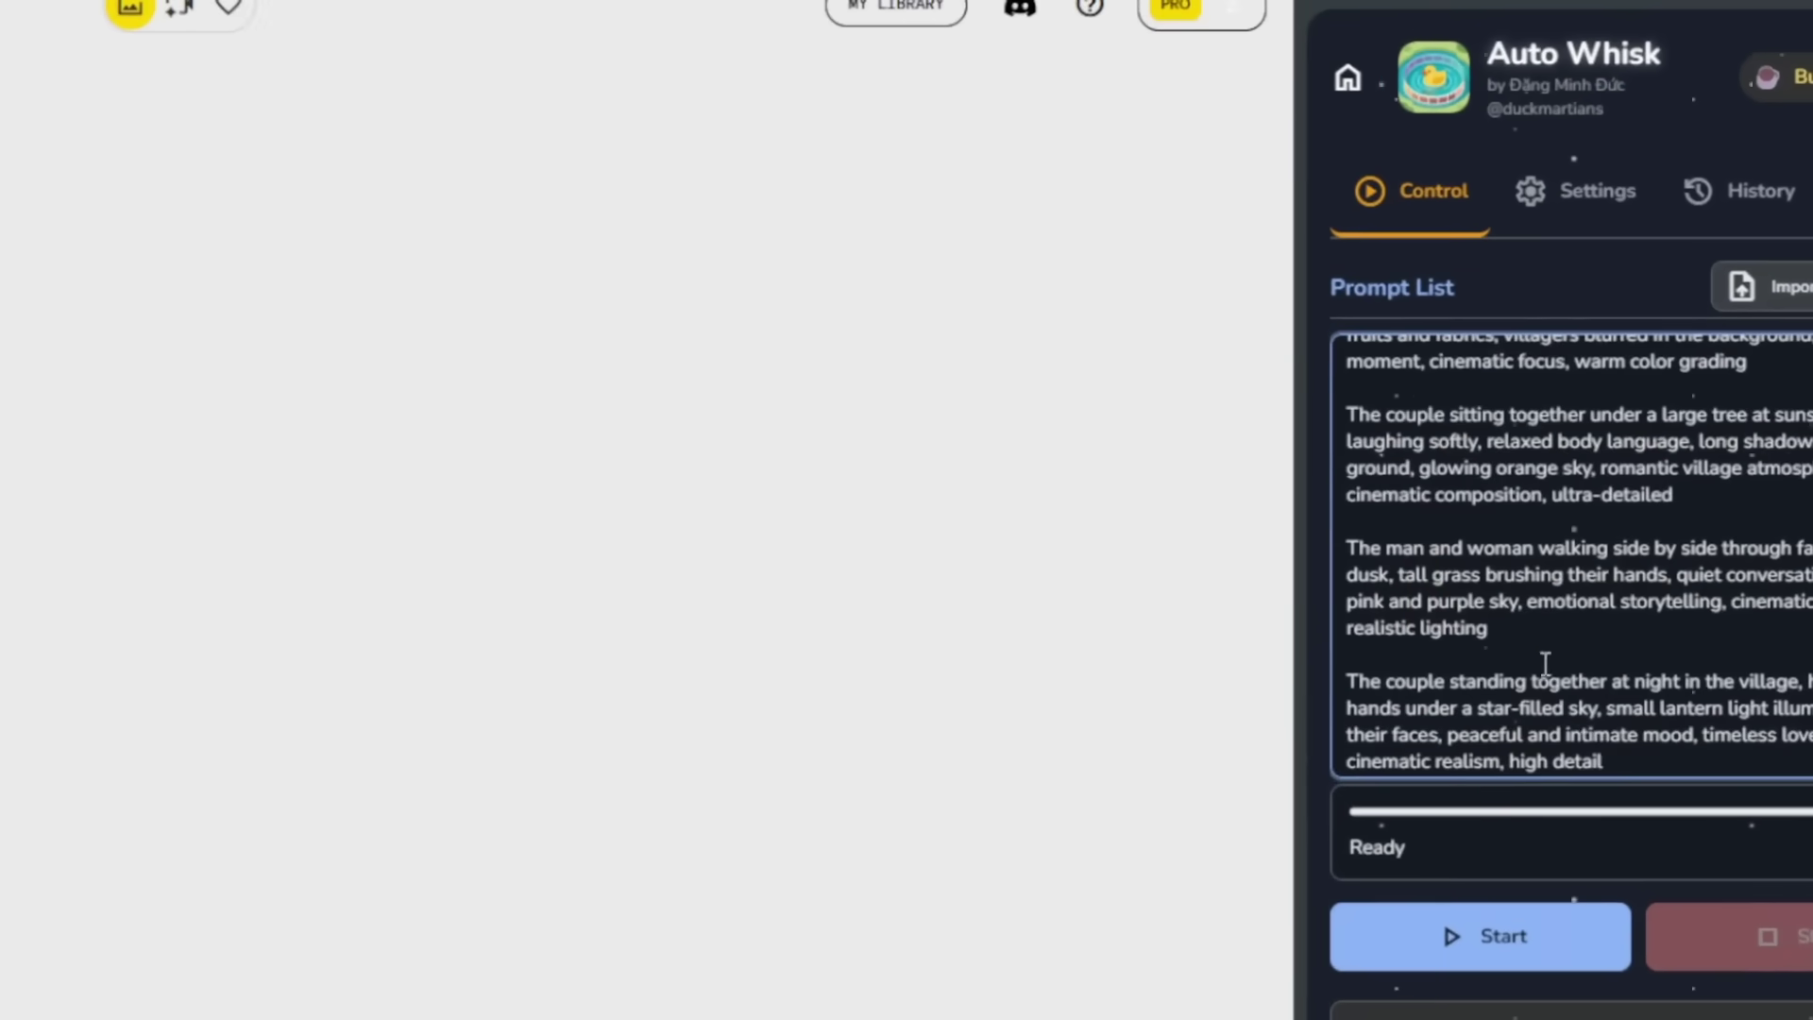
{"action": "scroll", "coordinate": [1545, 664], "scroll_direction": "up", "scroll_amount": 8}
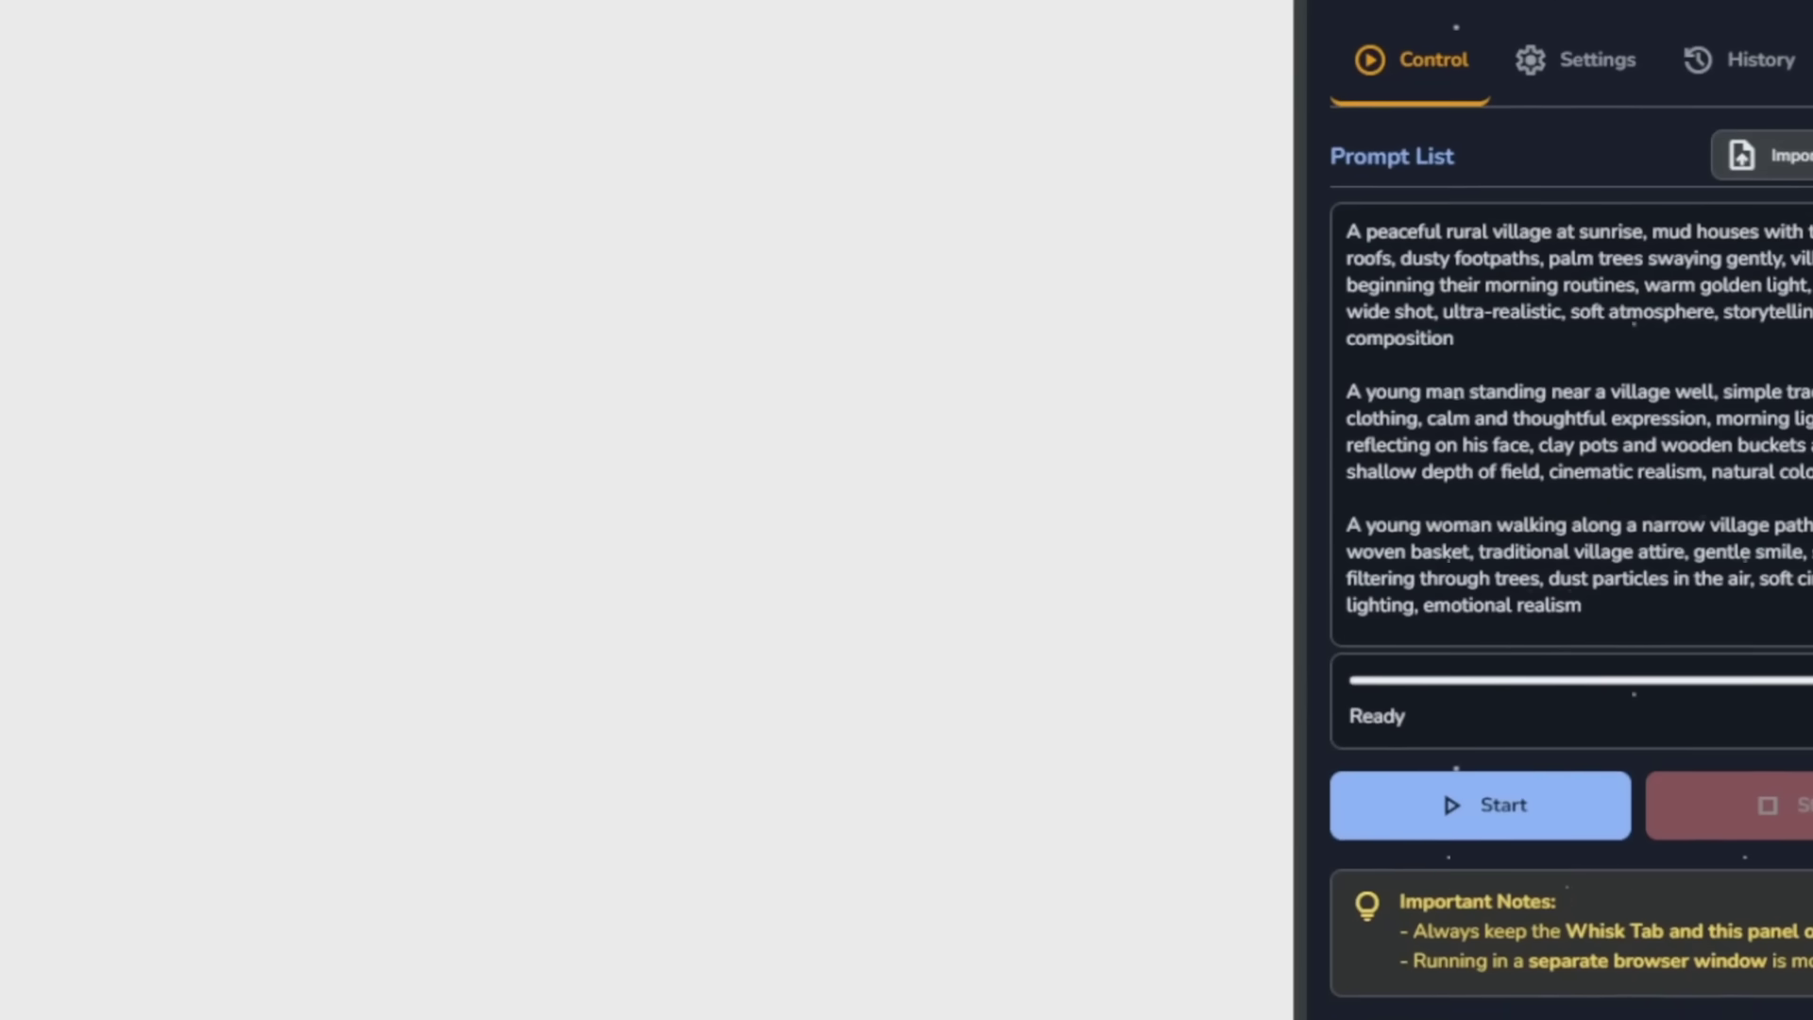
Step: Start the Auto Whisk batch run for the prompt list using Create New Project
{"action": "left_click", "coordinate": [1452, 812]}
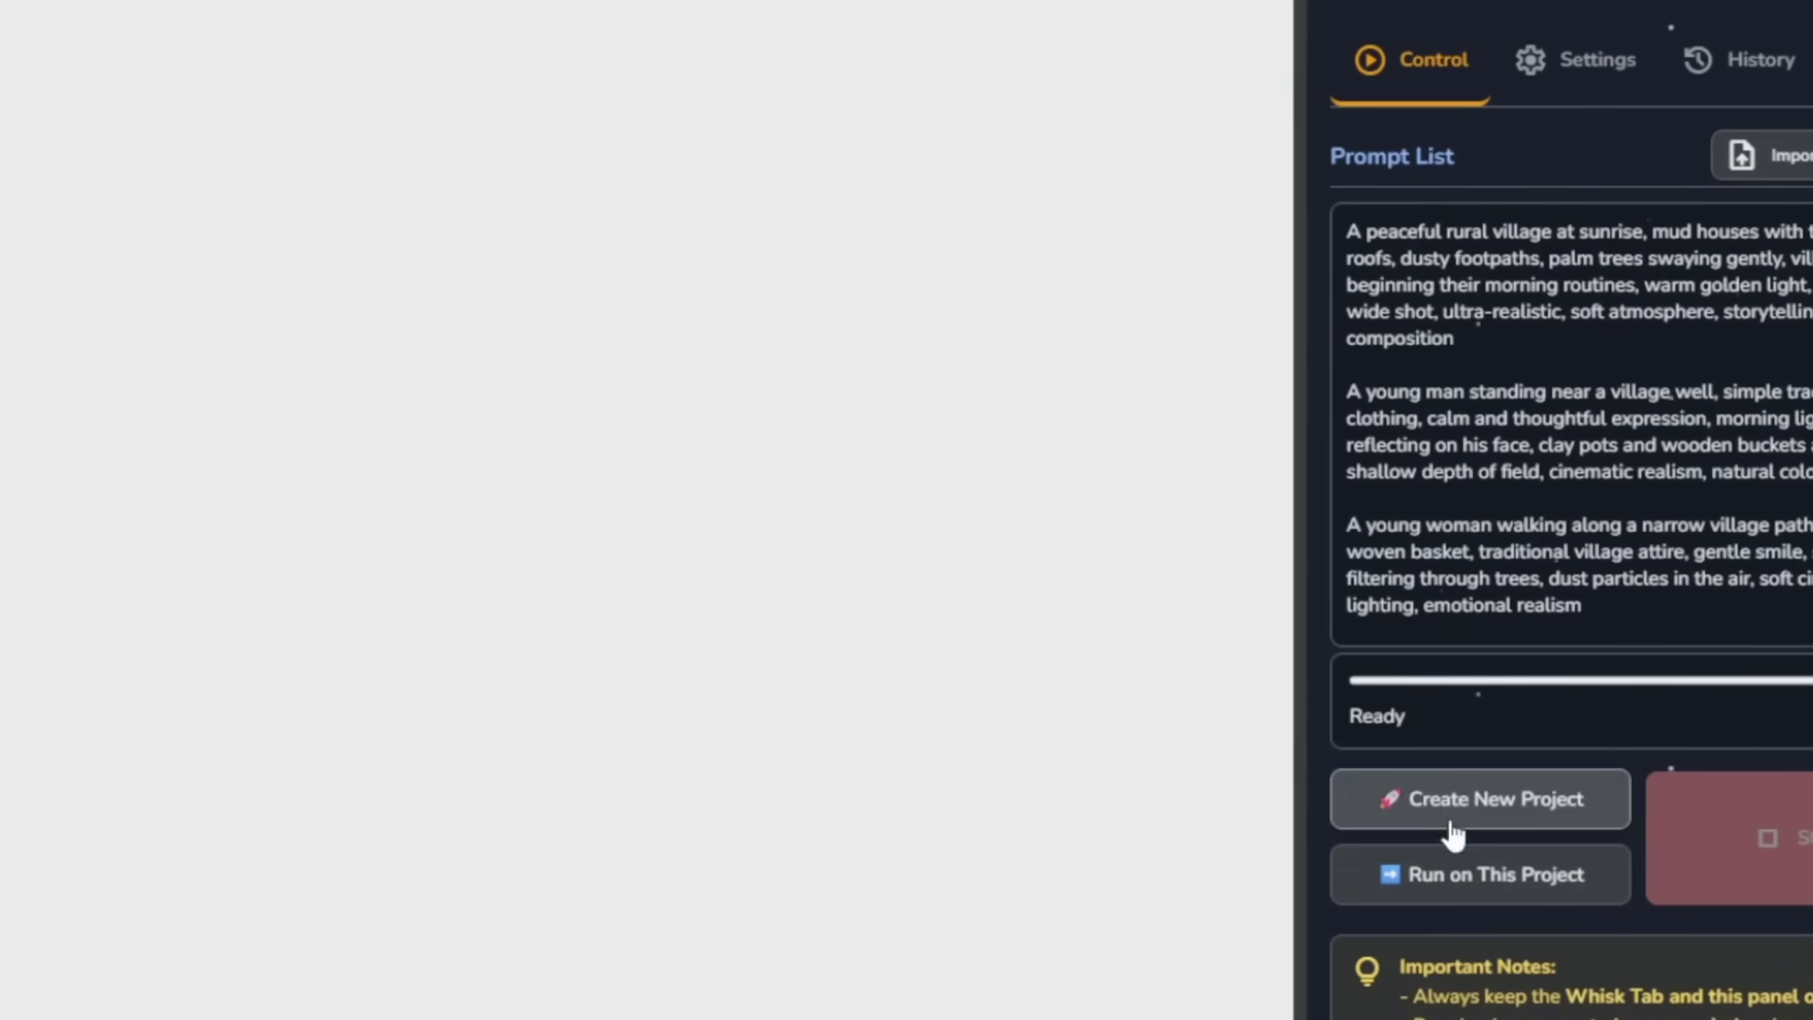
{"action": "left_click", "coordinate": [1440, 803]}
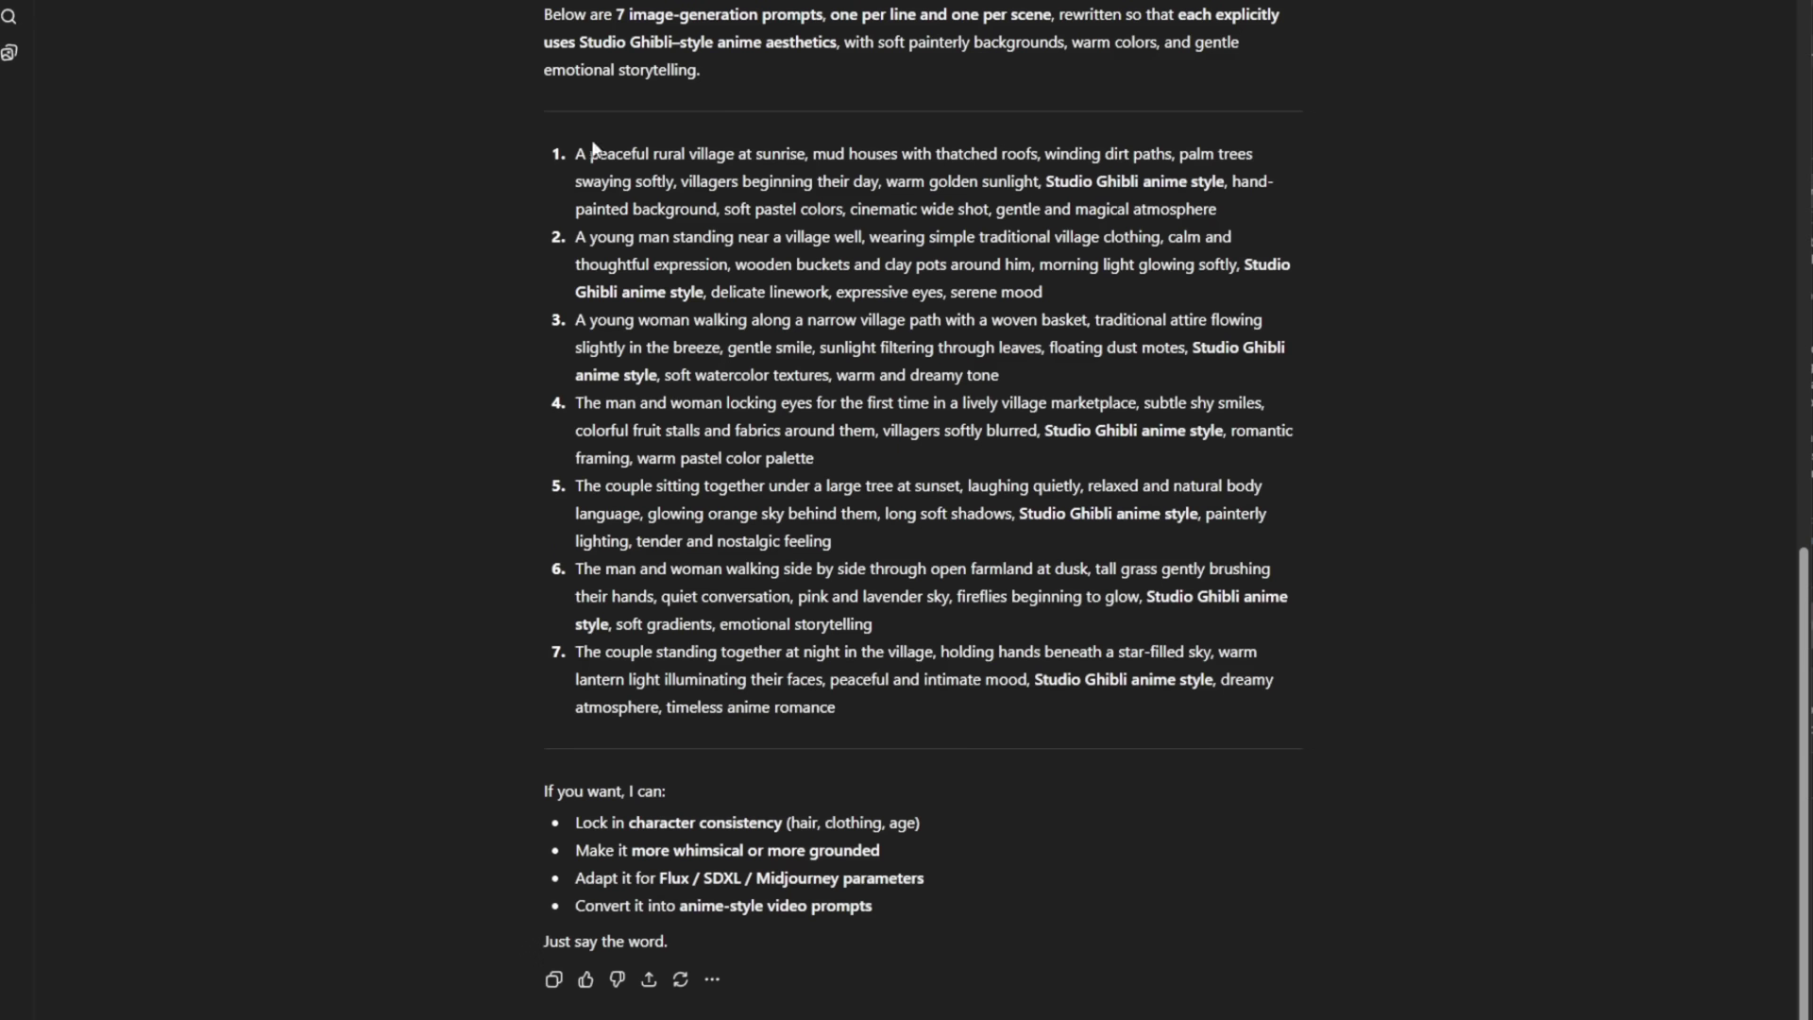
Step: Paste the Studio Ghibli-style prompts over the old list and start a Create New Project run
{"action": "left_click_drag", "start_coordinate": [578, 153], "coordinate": [1076, 654]}
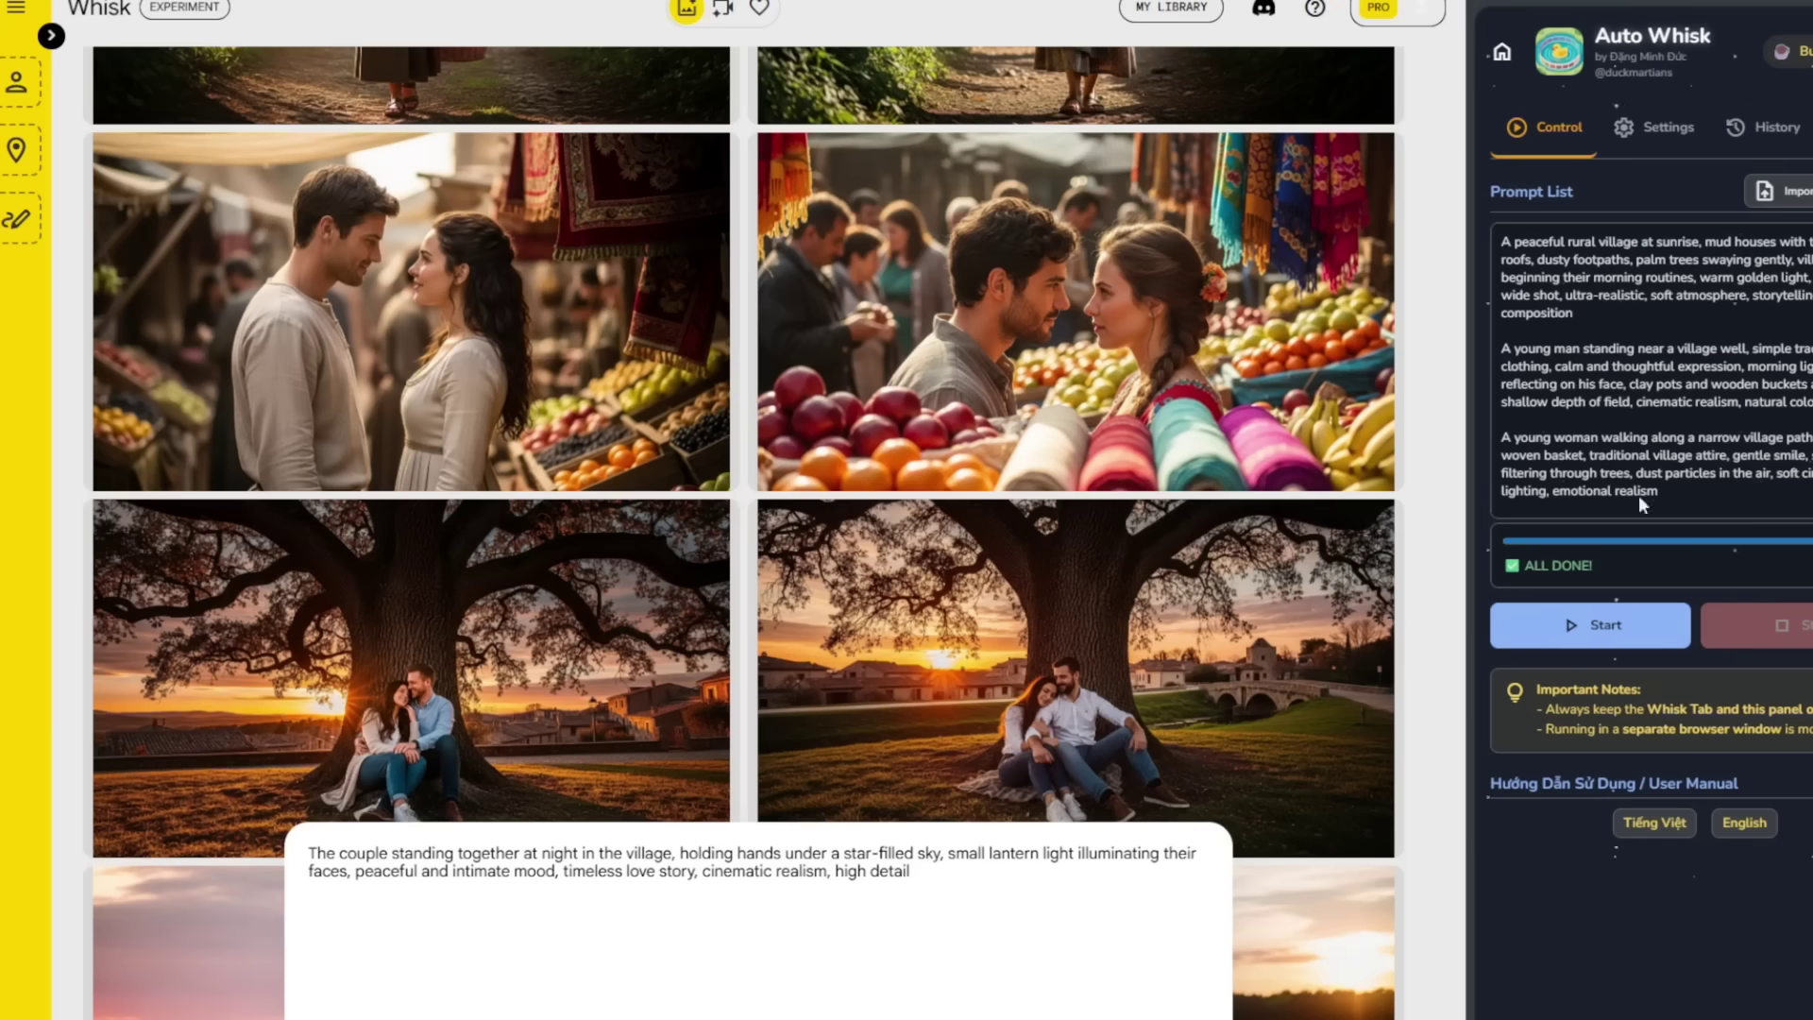
{"action": "left_click", "coordinate": [1639, 494]}
{"action": "key", "text": "ctrl+a"}
{"action": "key", "text": "ctrl+v"}
{"action": "left_click", "coordinate": [1589, 622]}
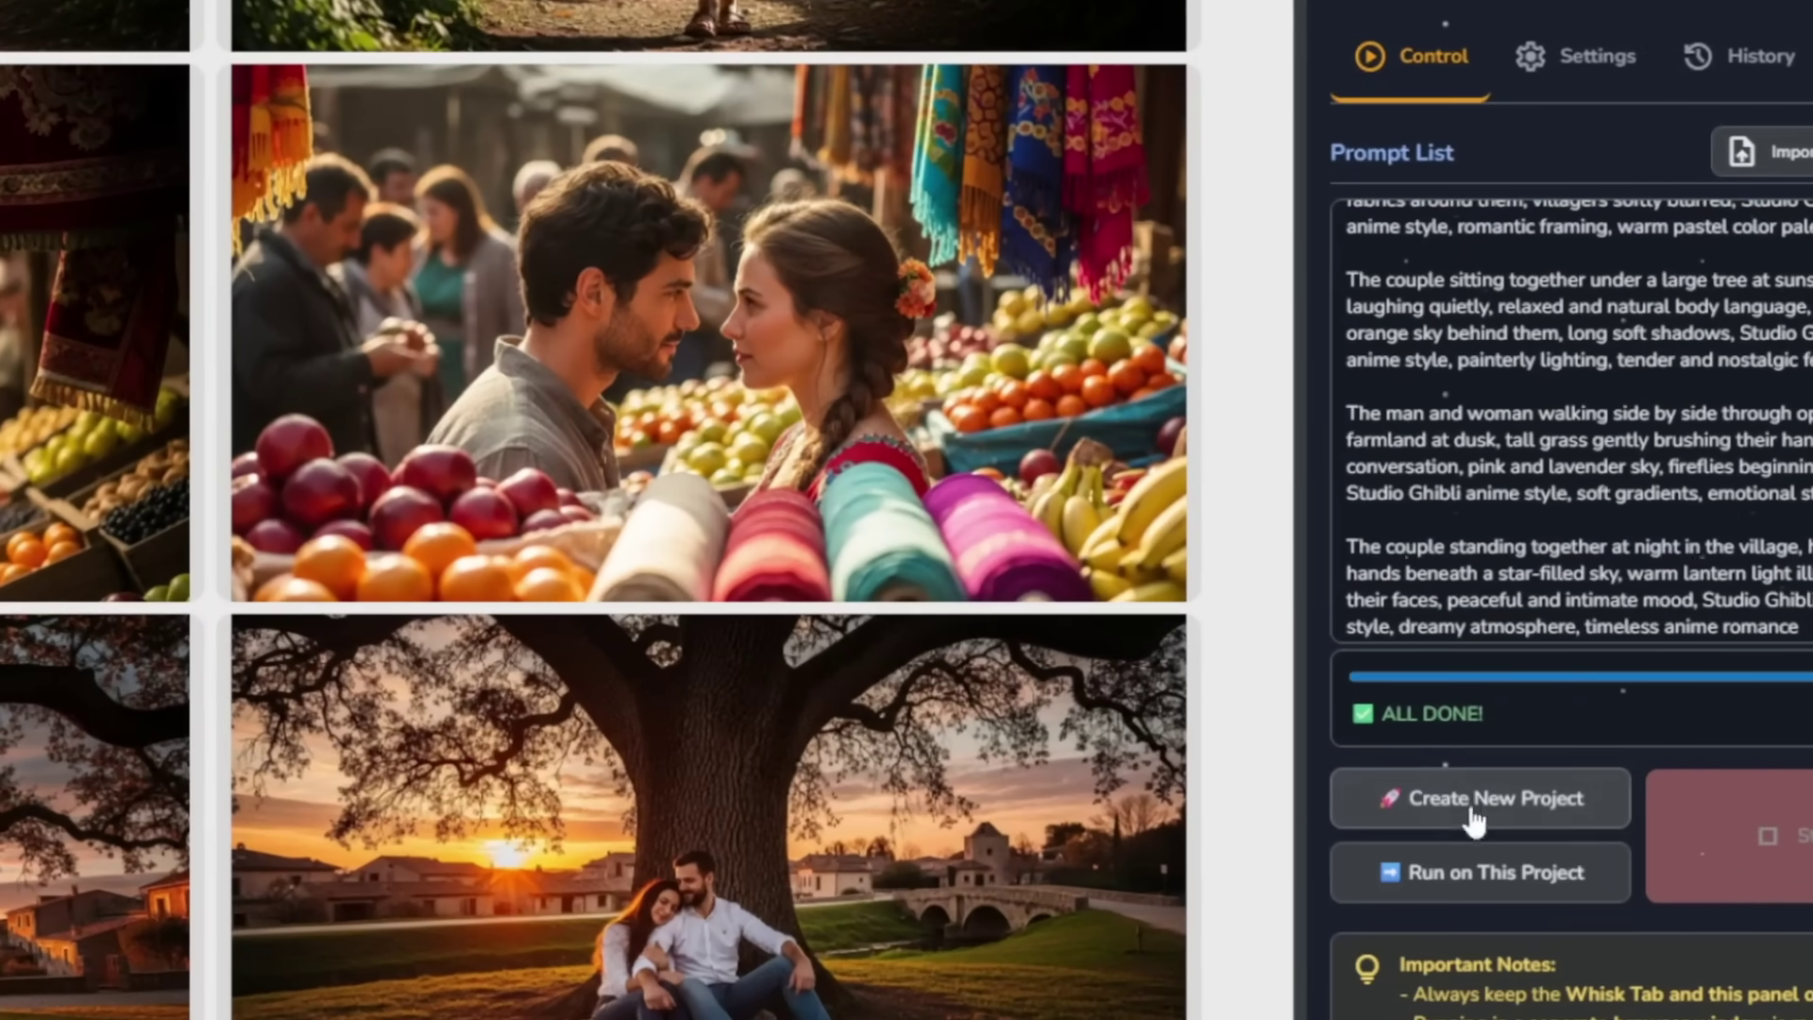
{"action": "left_click", "coordinate": [1473, 814]}
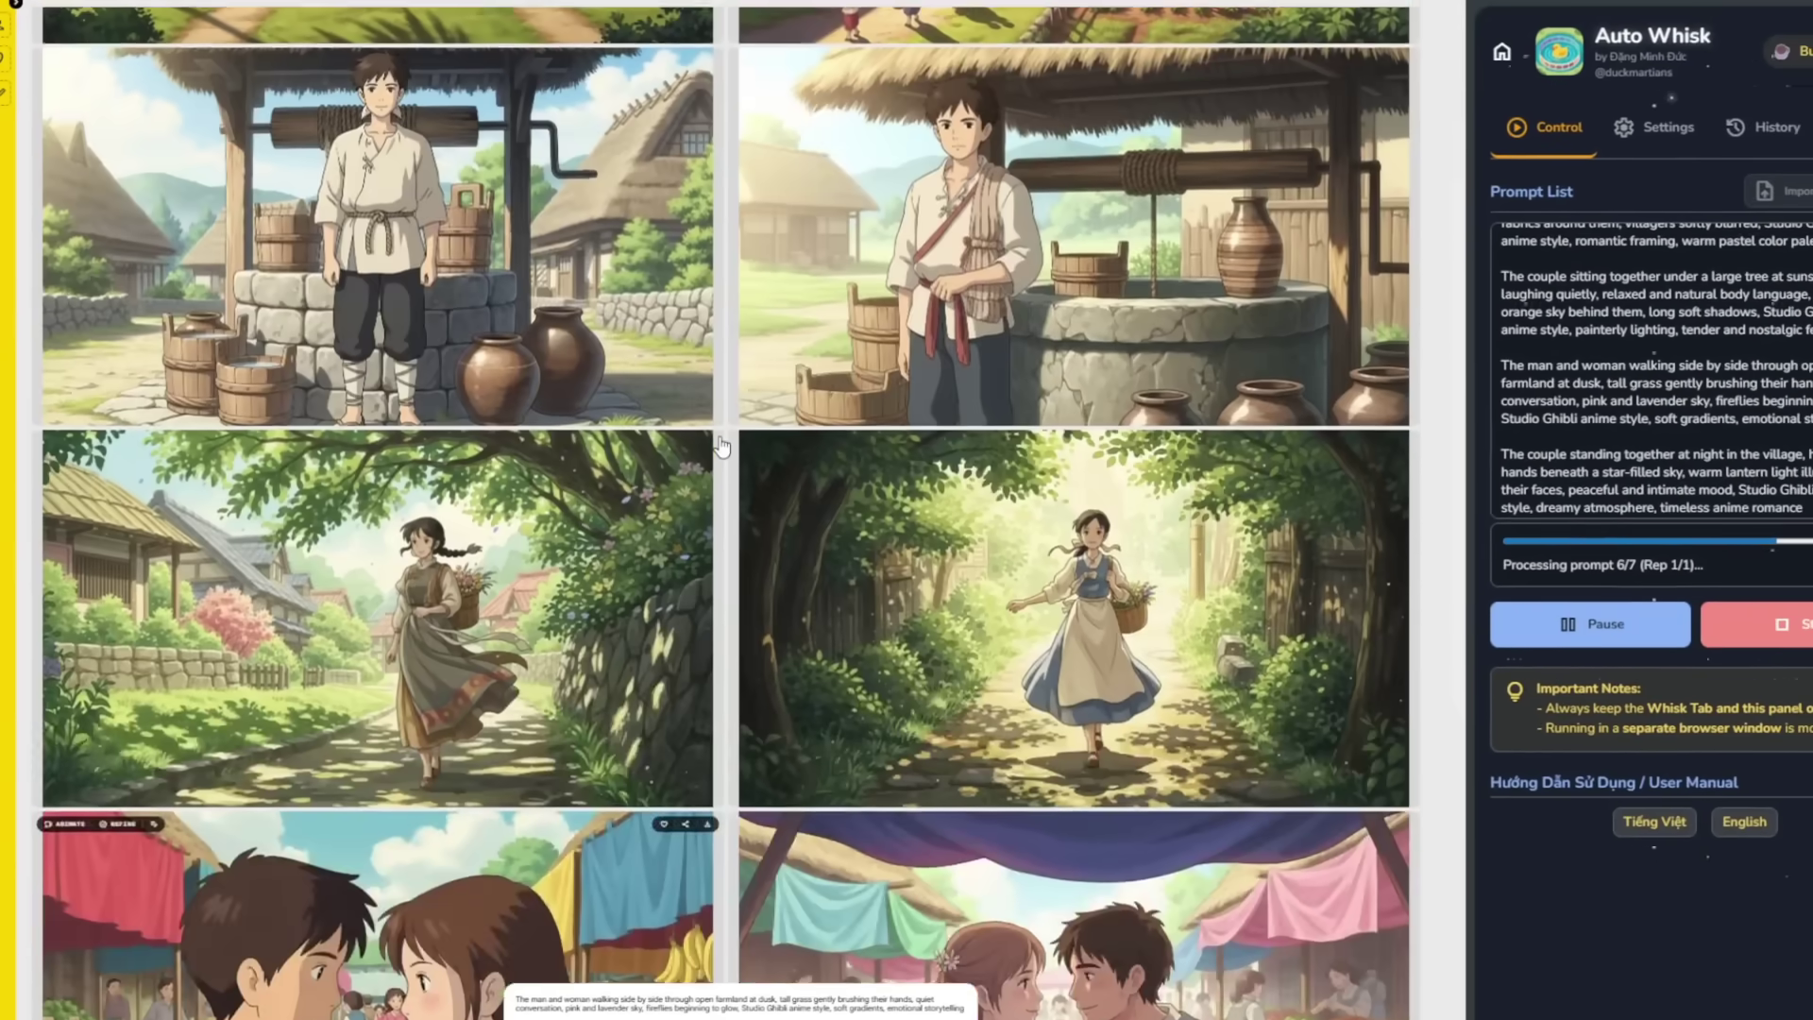
Step: Scroll through the Whisk gallery to review the seven Ghibli-style village and couple images
{"action": "scroll", "coordinate": [721, 446], "scroll_direction": "up", "scroll_amount": 4}
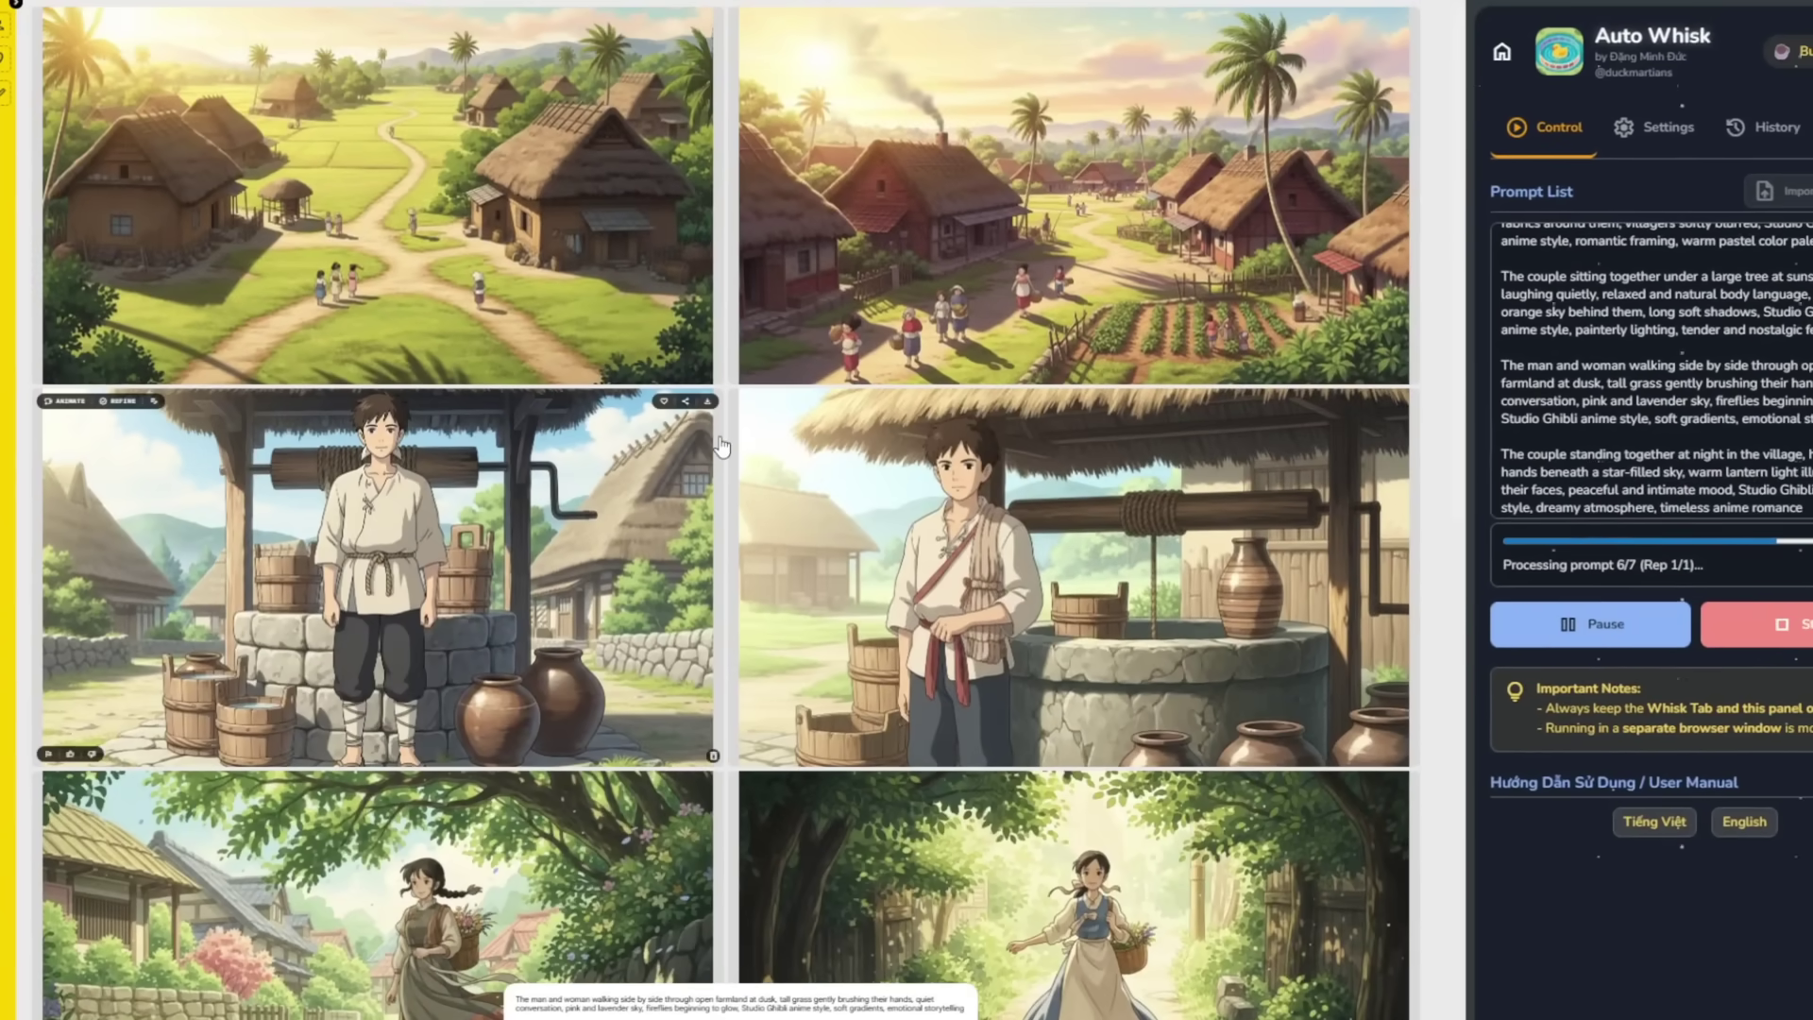
{"action": "scroll", "coordinate": [721, 446], "scroll_direction": "down", "scroll_amount": 4}
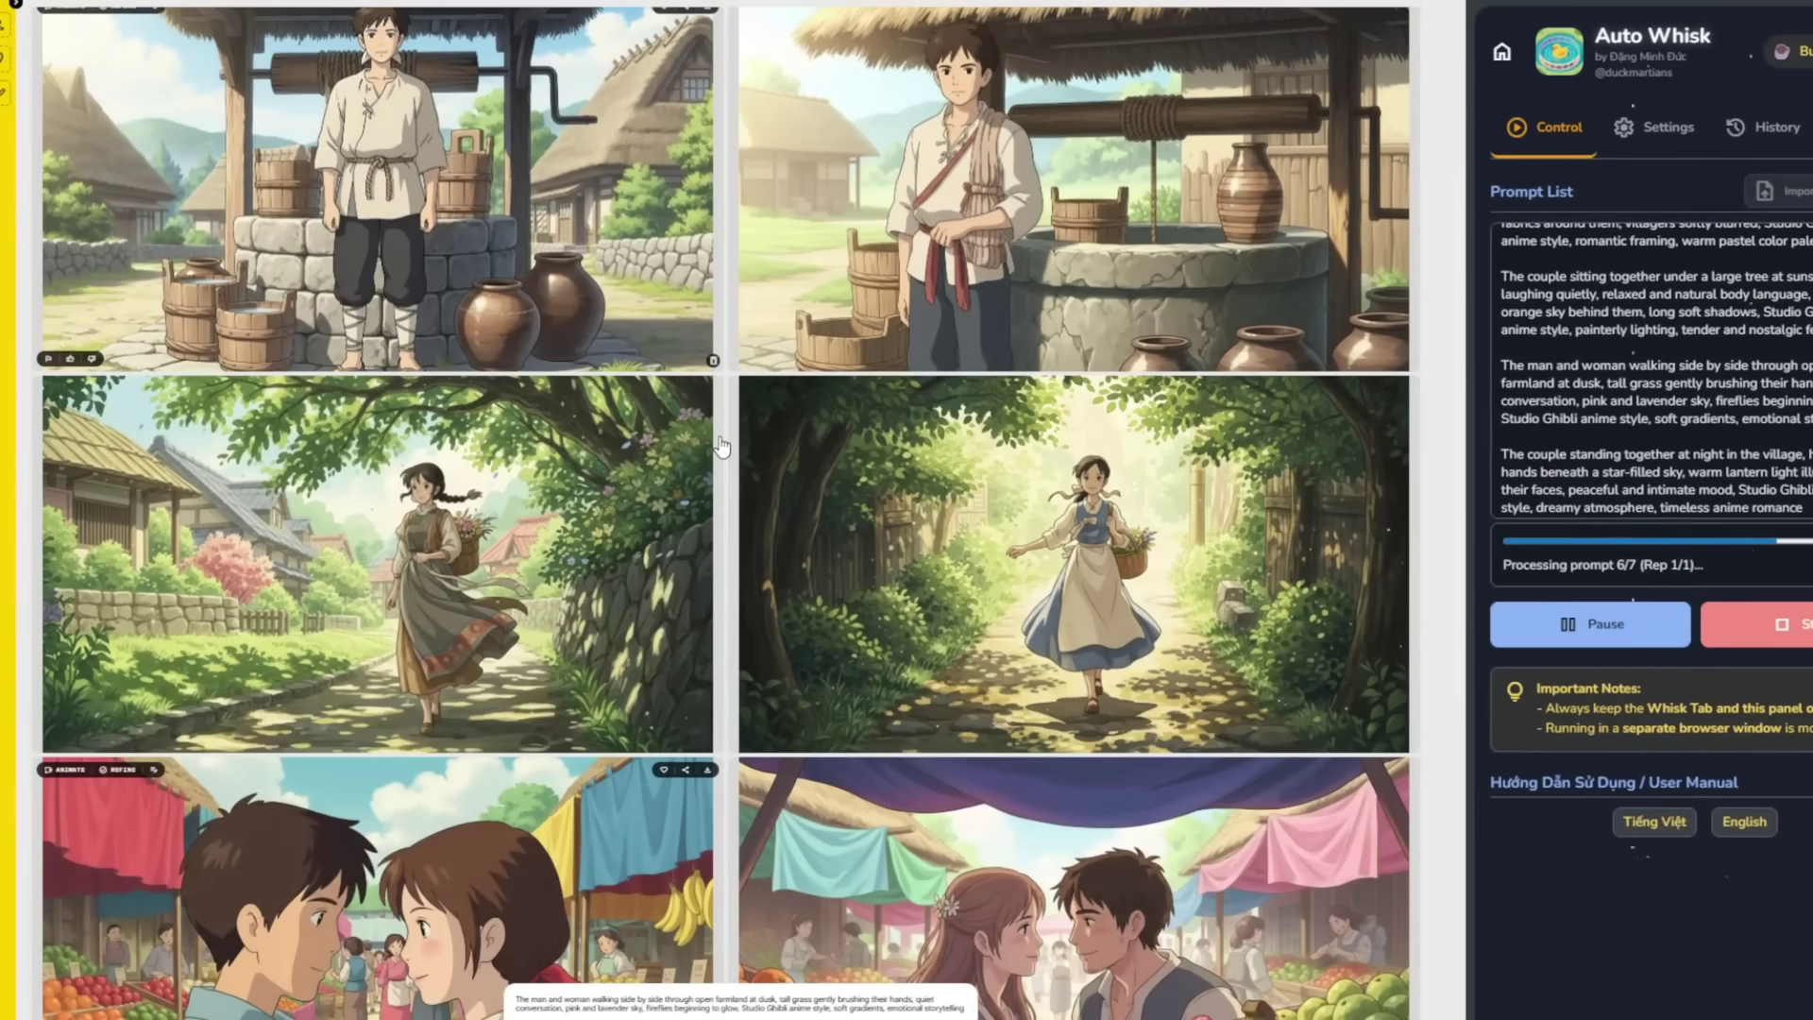
{"action": "scroll", "coordinate": [720, 446], "scroll_direction": "down", "scroll_amount": 10}
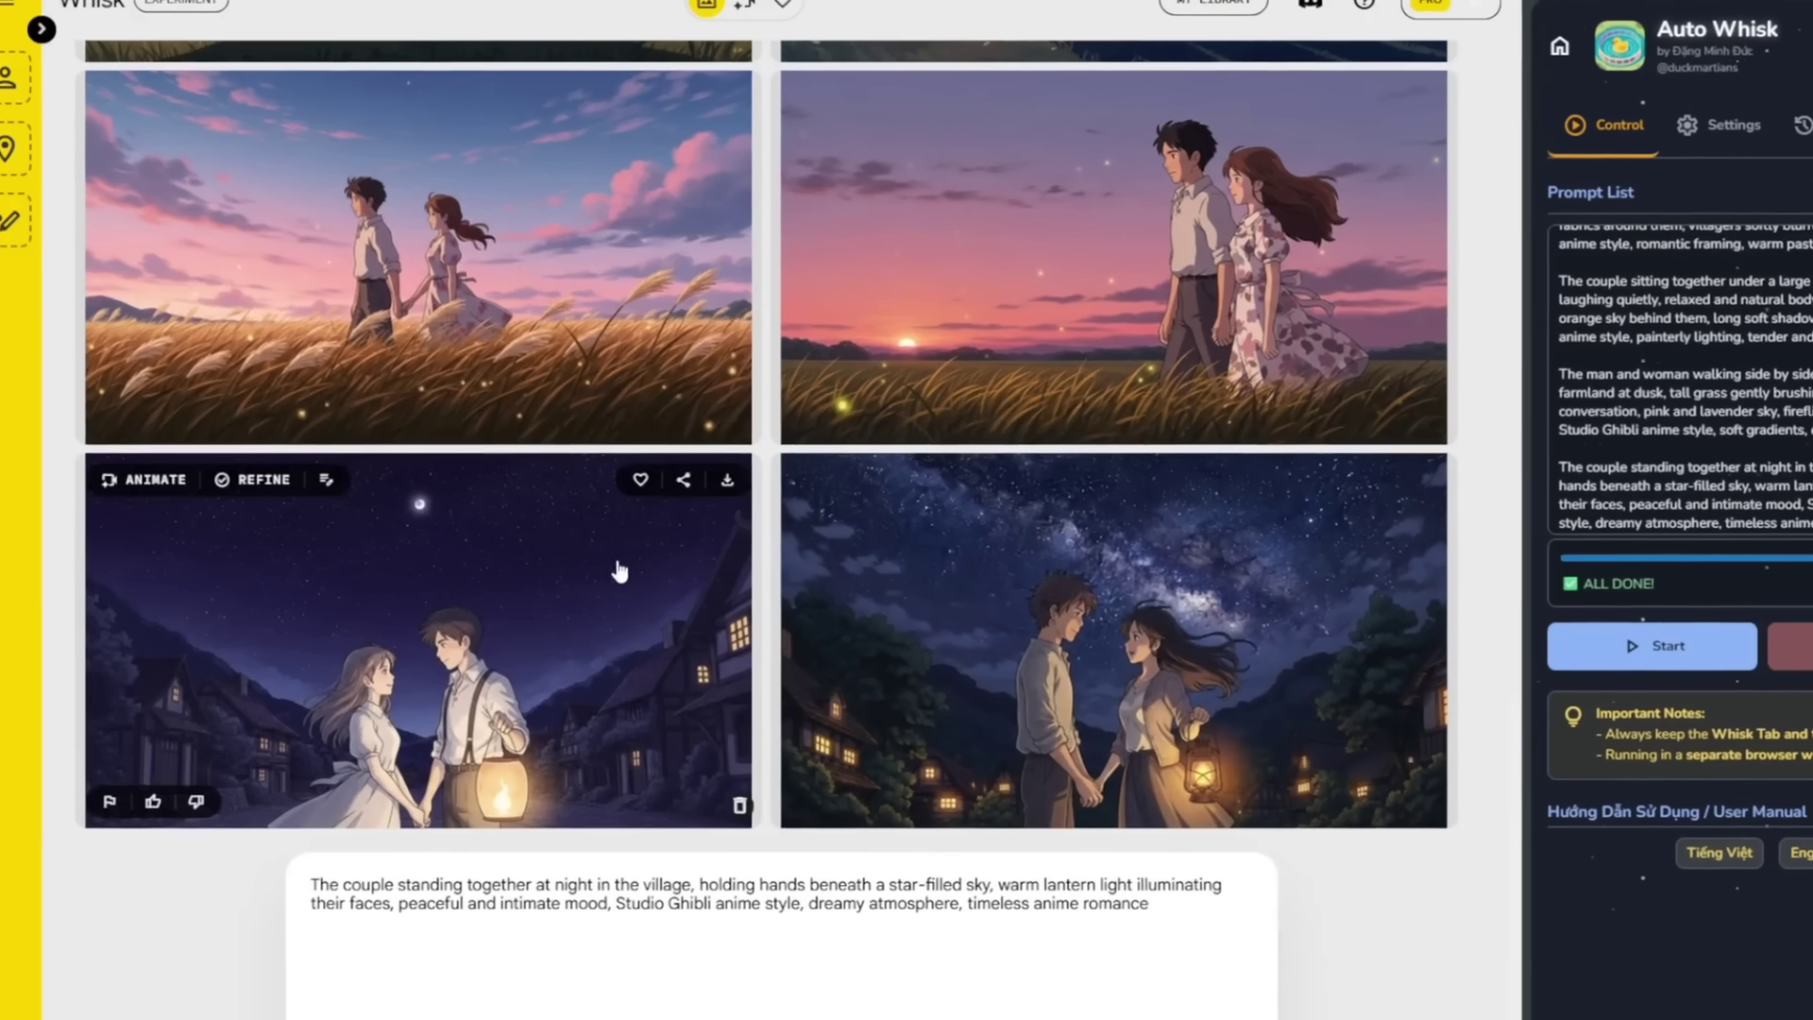
{"action": "scroll", "coordinate": [613, 567], "scroll_direction": "up", "scroll_amount": 6}
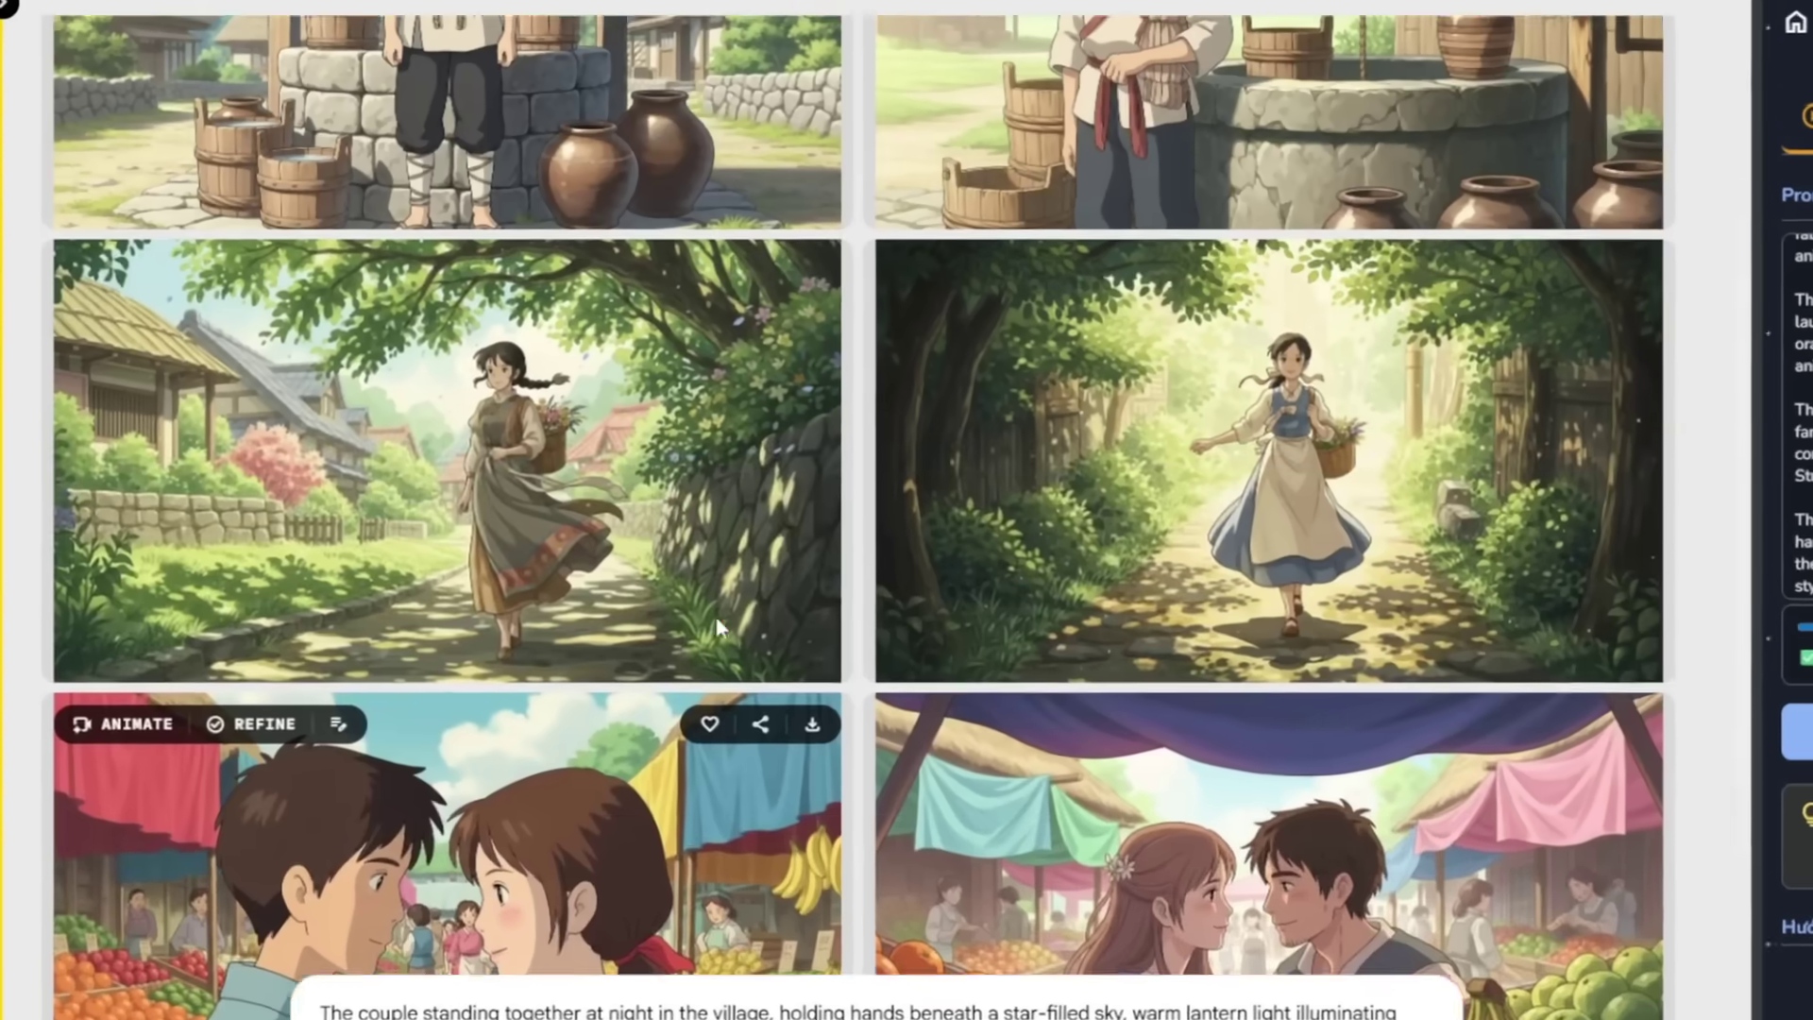
{"action": "scroll", "coordinate": [727, 623], "scroll_direction": "up", "scroll_amount": 3}
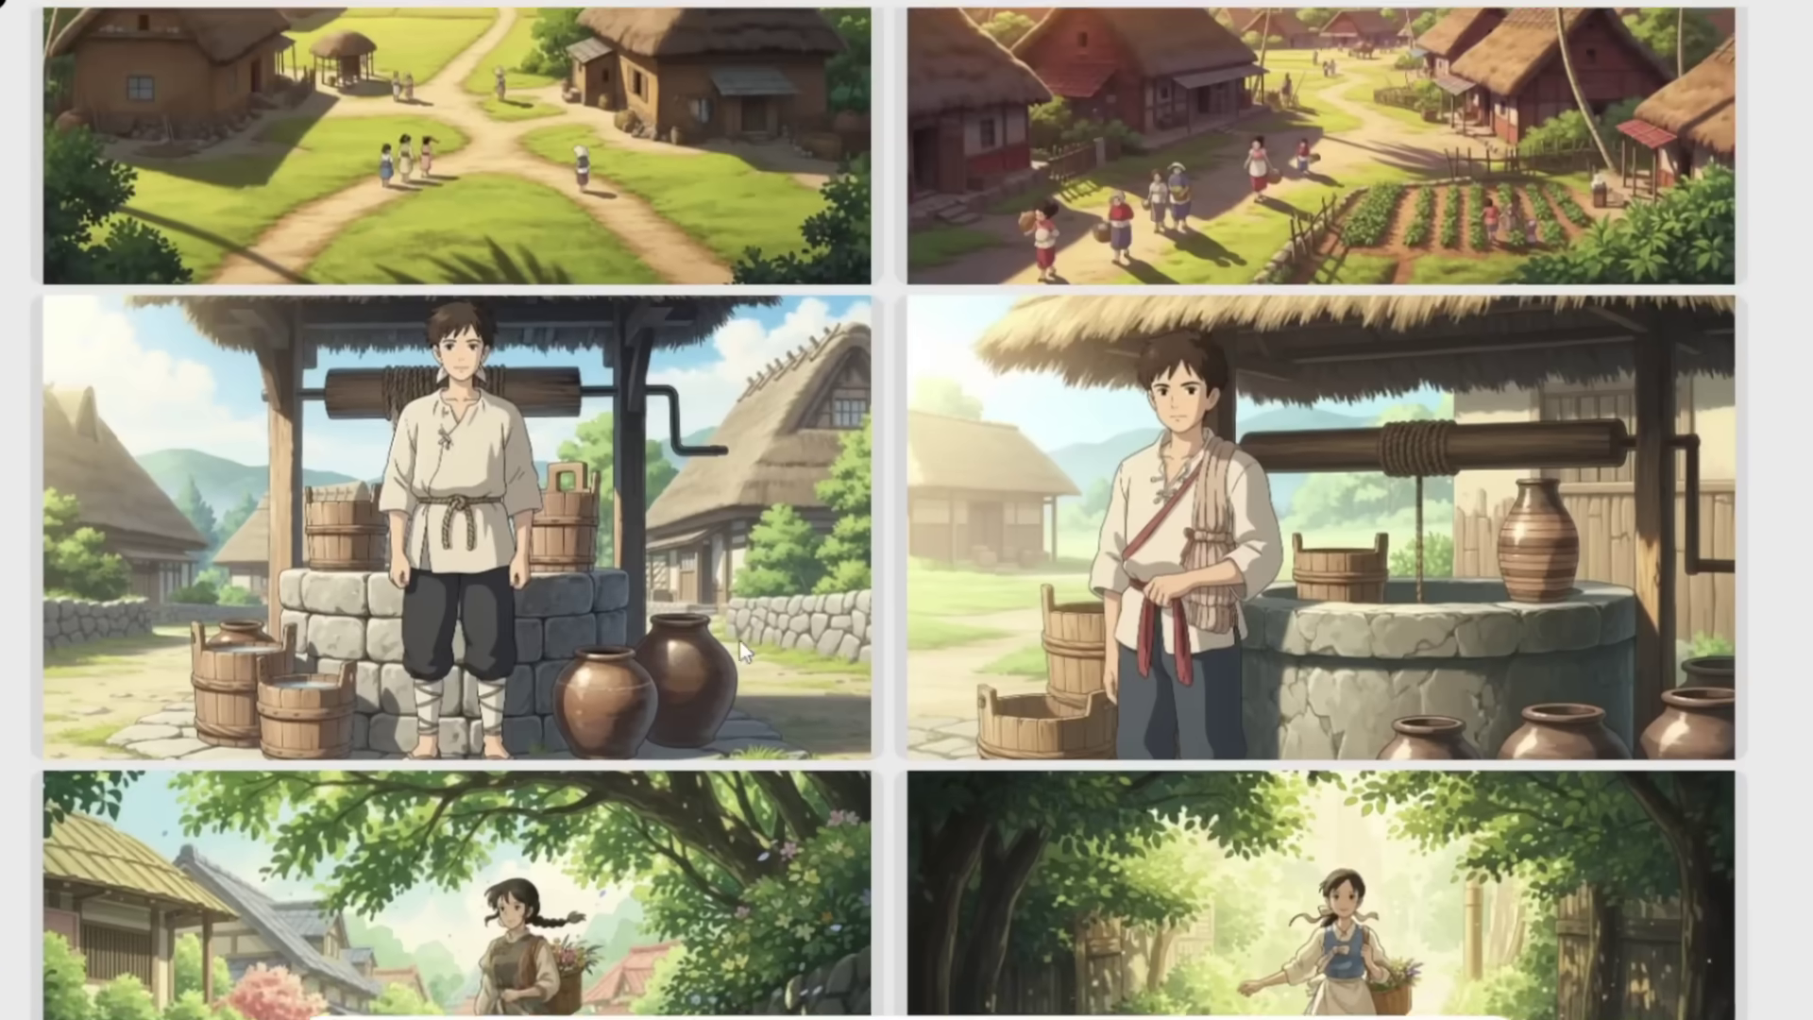
{"action": "scroll", "coordinate": [739, 638], "scroll_direction": "down", "scroll_amount": 8}
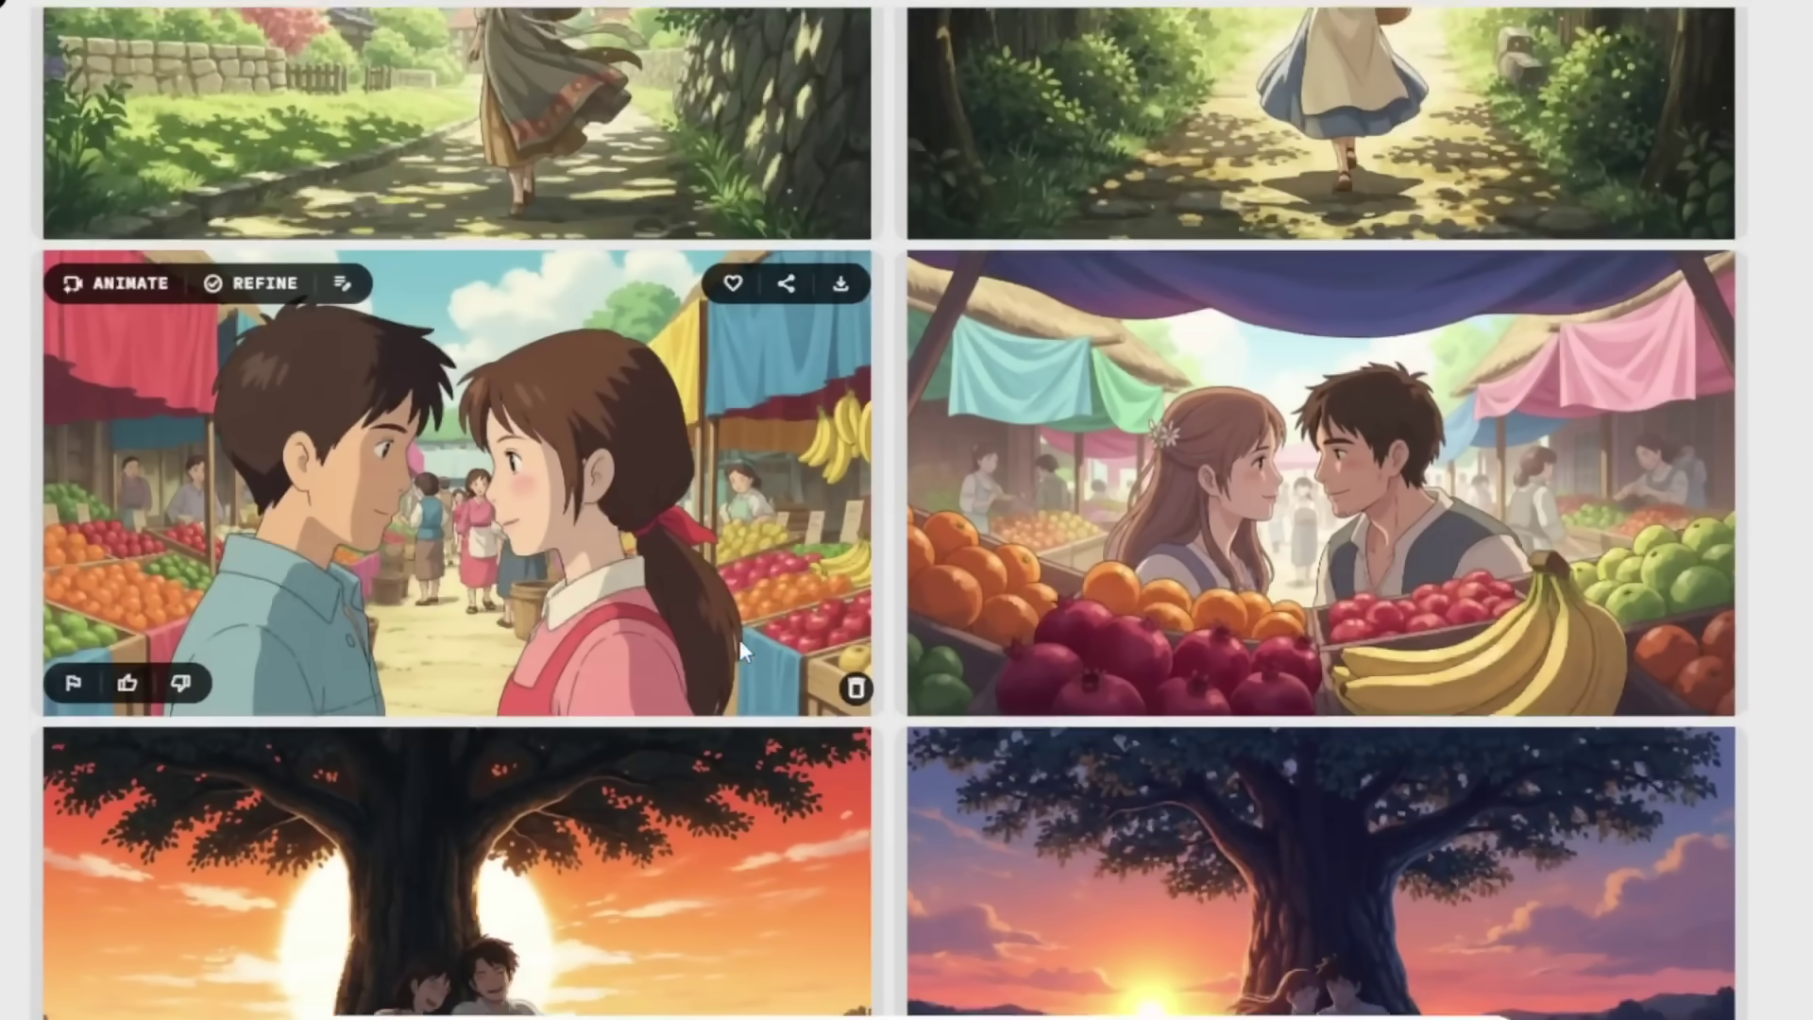
{"action": "scroll", "coordinate": [740, 638], "scroll_direction": "down", "scroll_amount": 10}
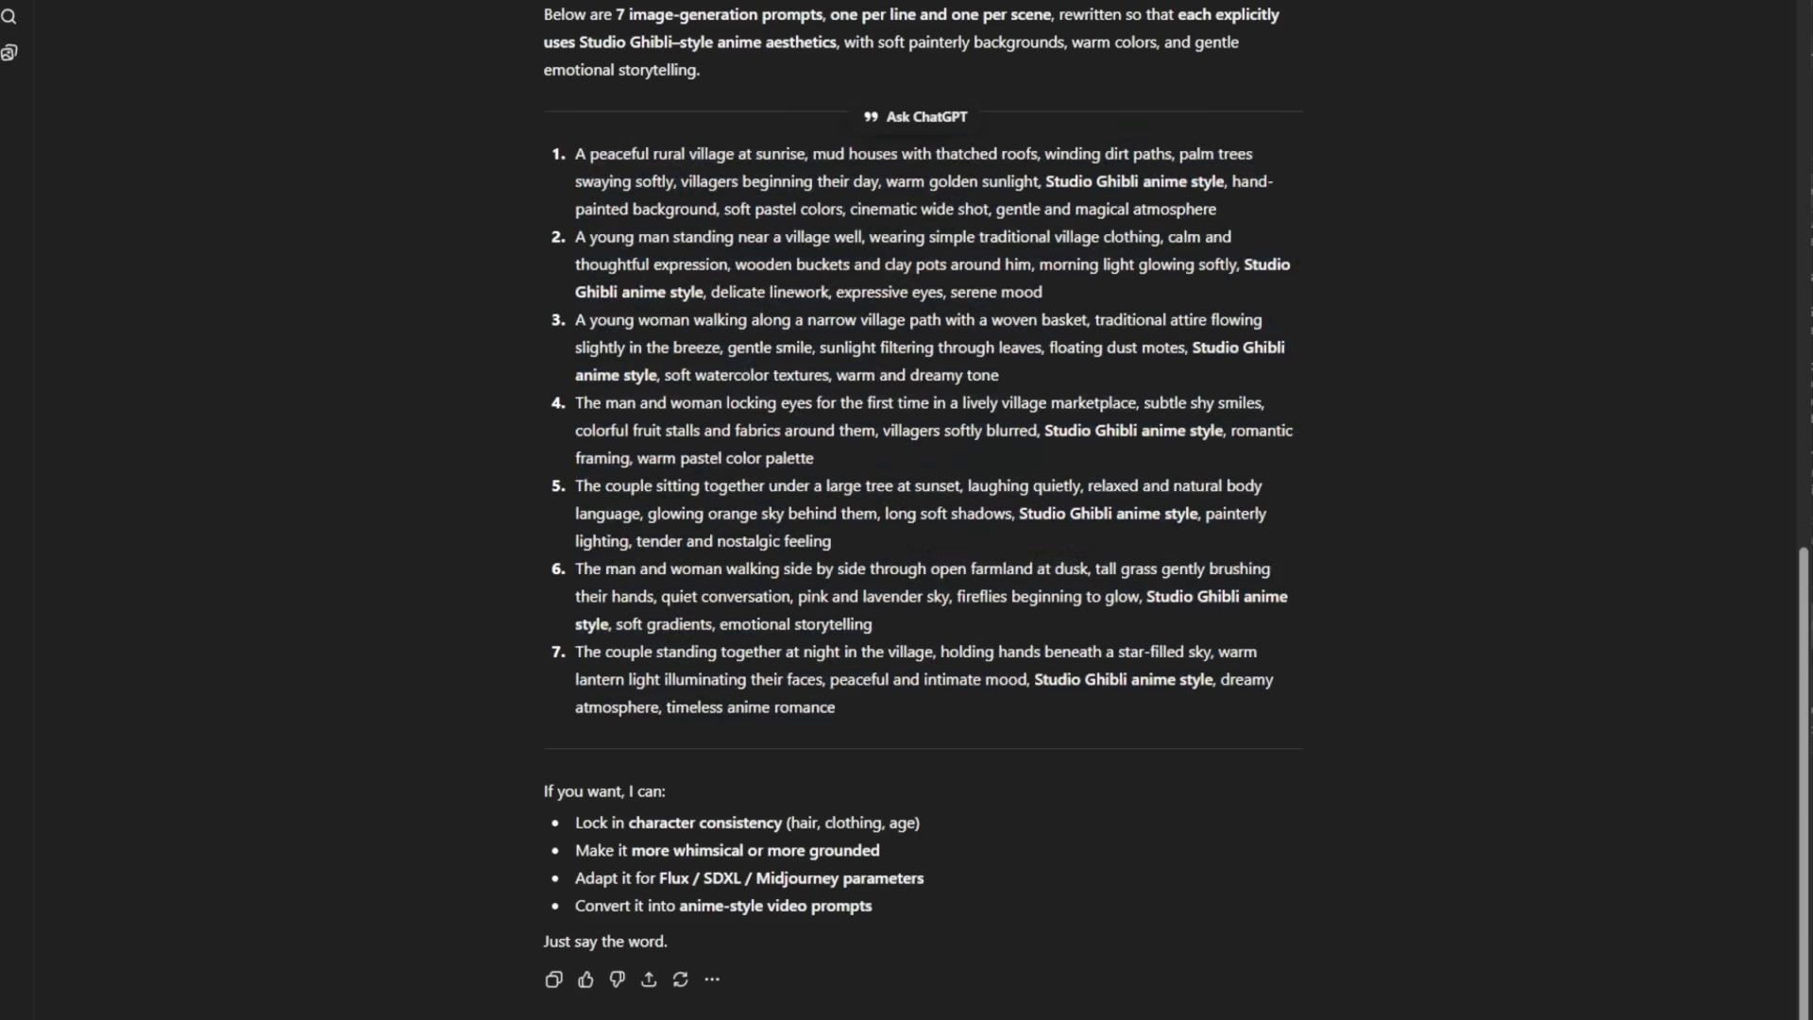
Step: Send ChatGPT a request for full detailed character descriptions, accepting the 'detailed' spelling fix
{"action": "scroll", "coordinate": [907, 510], "scroll_direction": "down", "scroll_amount": 1}
{"action": "left_click", "coordinate": [648, 939]}
{"action": "type", "text": "write full det"}
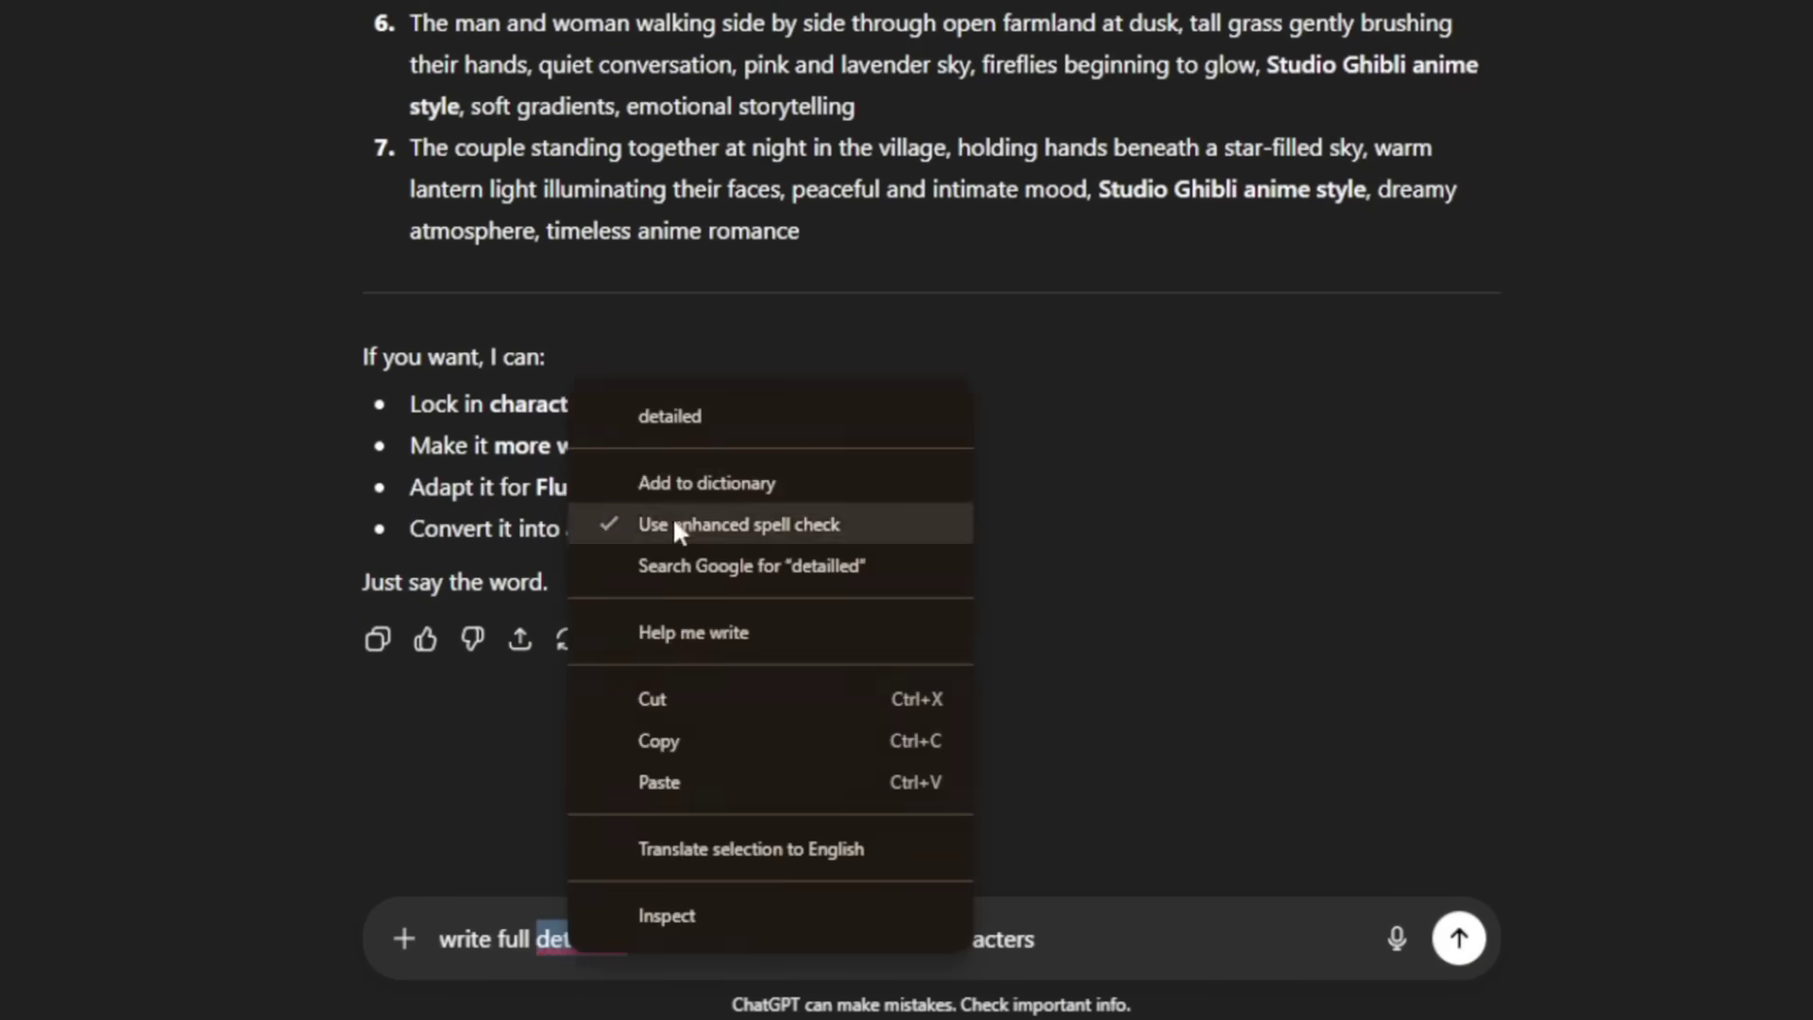
{"action": "left_click", "coordinate": [669, 415]}
{"action": "key", "text": "Return"}
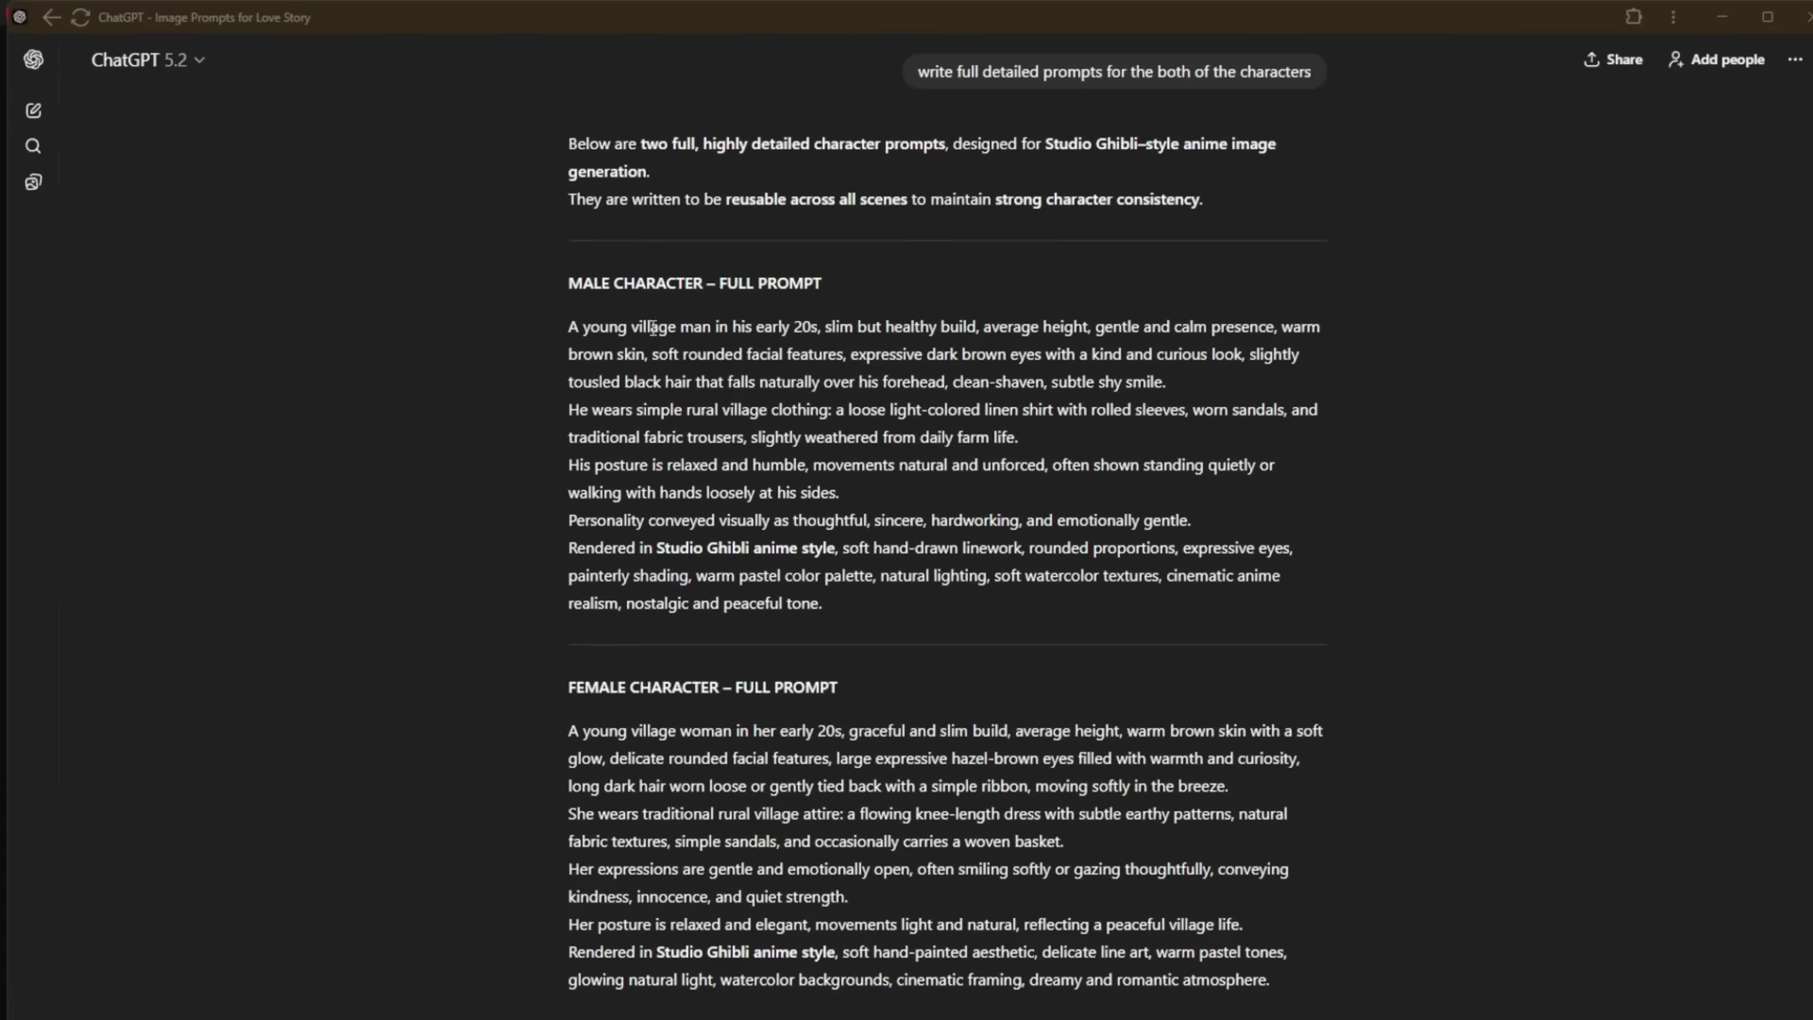
Step: Replace the Whisk prompt with the young man's description from ChatGPT and generate his images
{"action": "left_click_drag", "start_coordinate": [568, 327], "coordinate": [968, 590]}
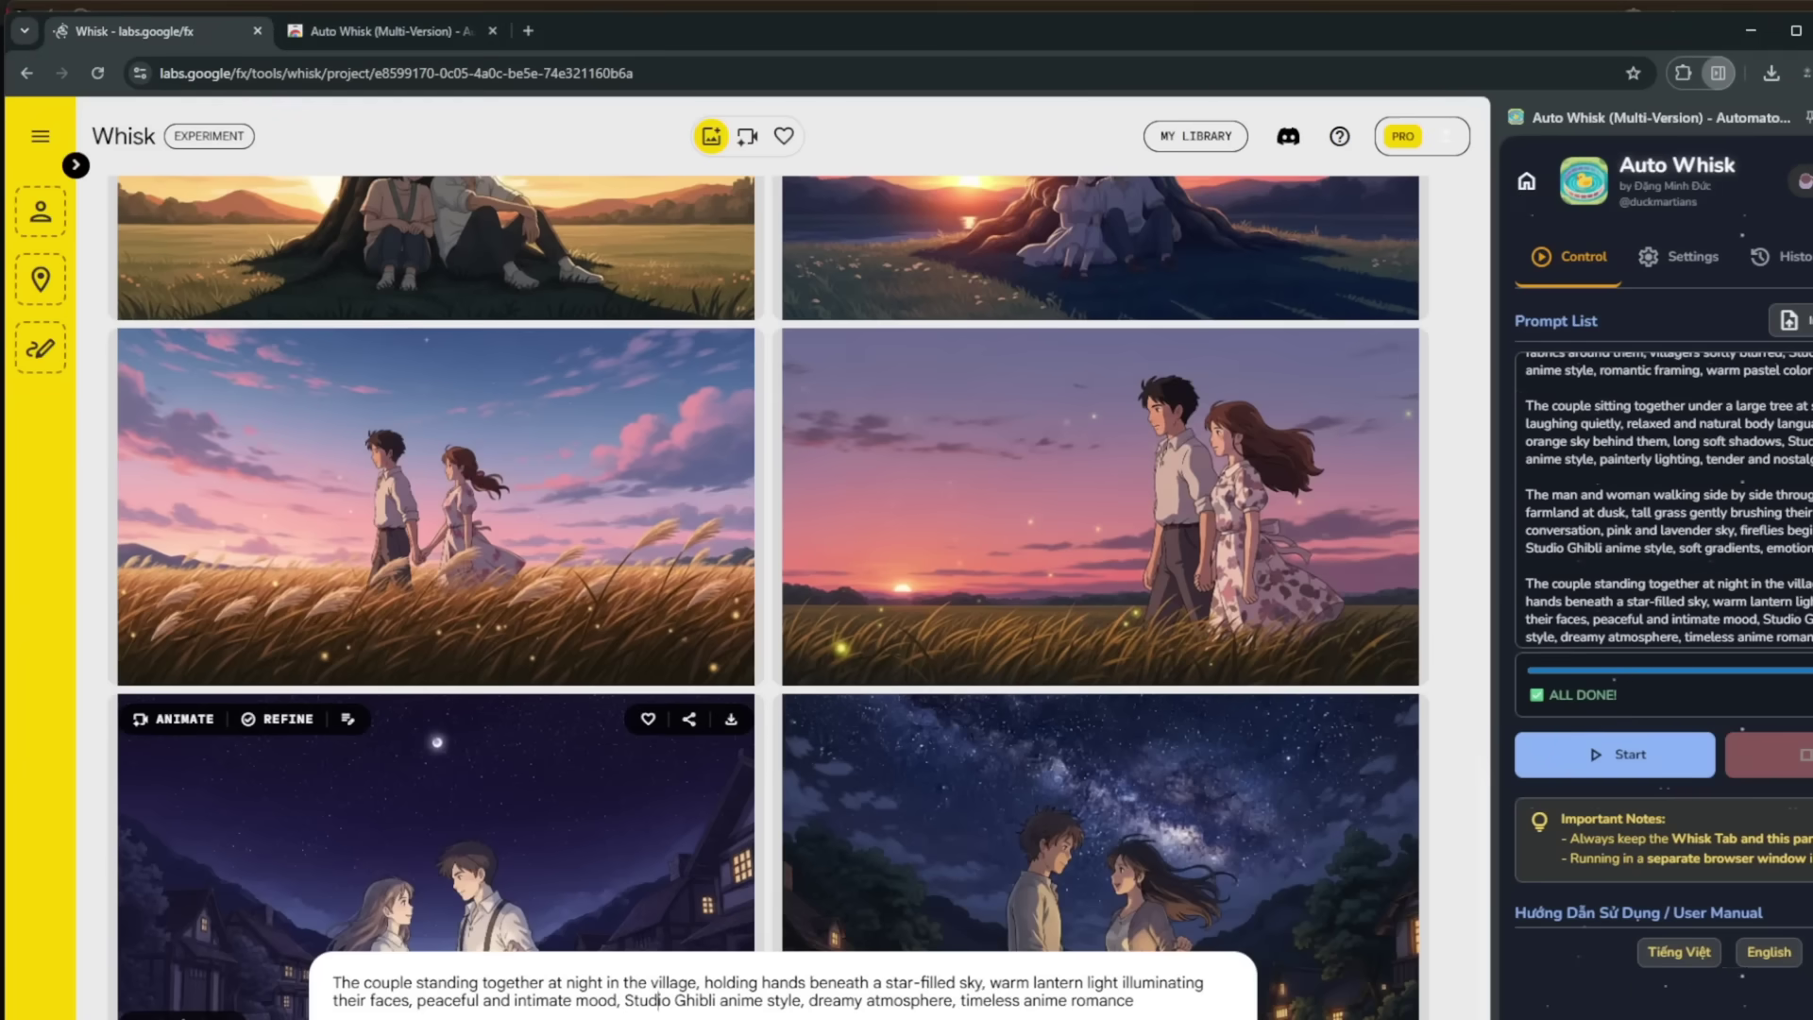
{"action": "key", "text": "ctrl+a"}
{"action": "key", "text": "BackSpace"}
{"action": "key", "text": "ctrl+v"}
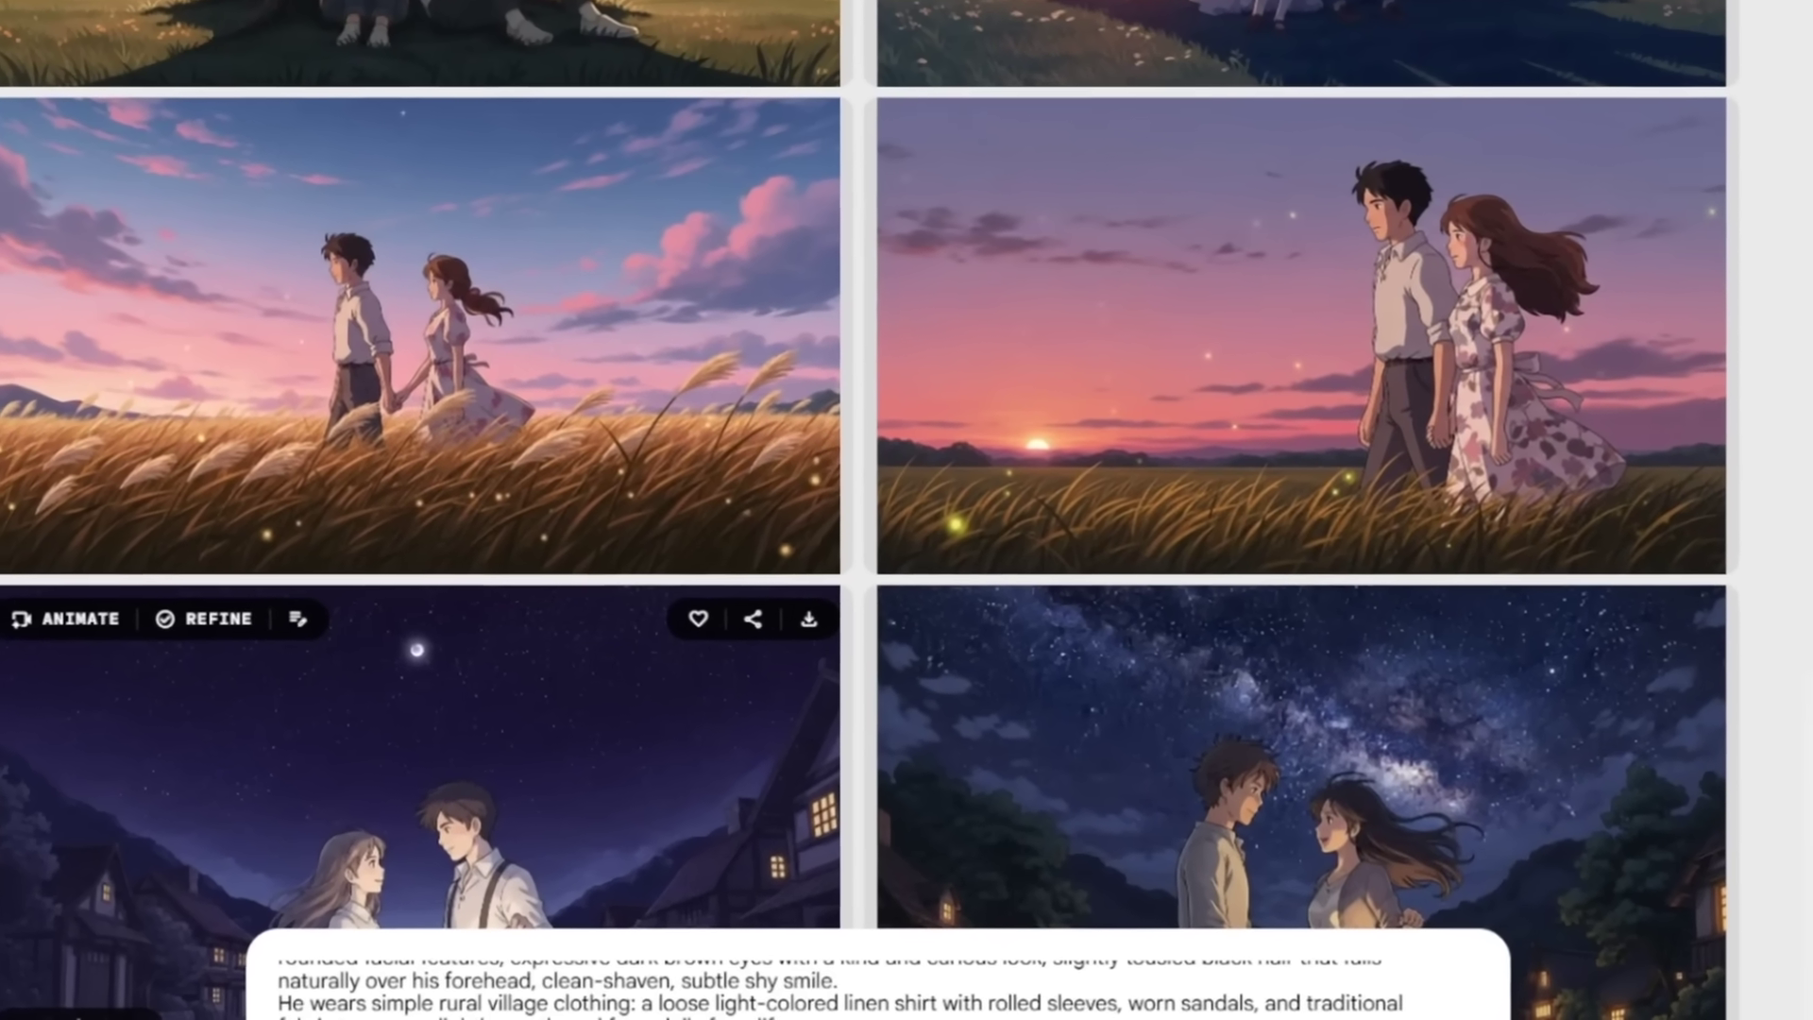
{"action": "key", "text": "Return"}
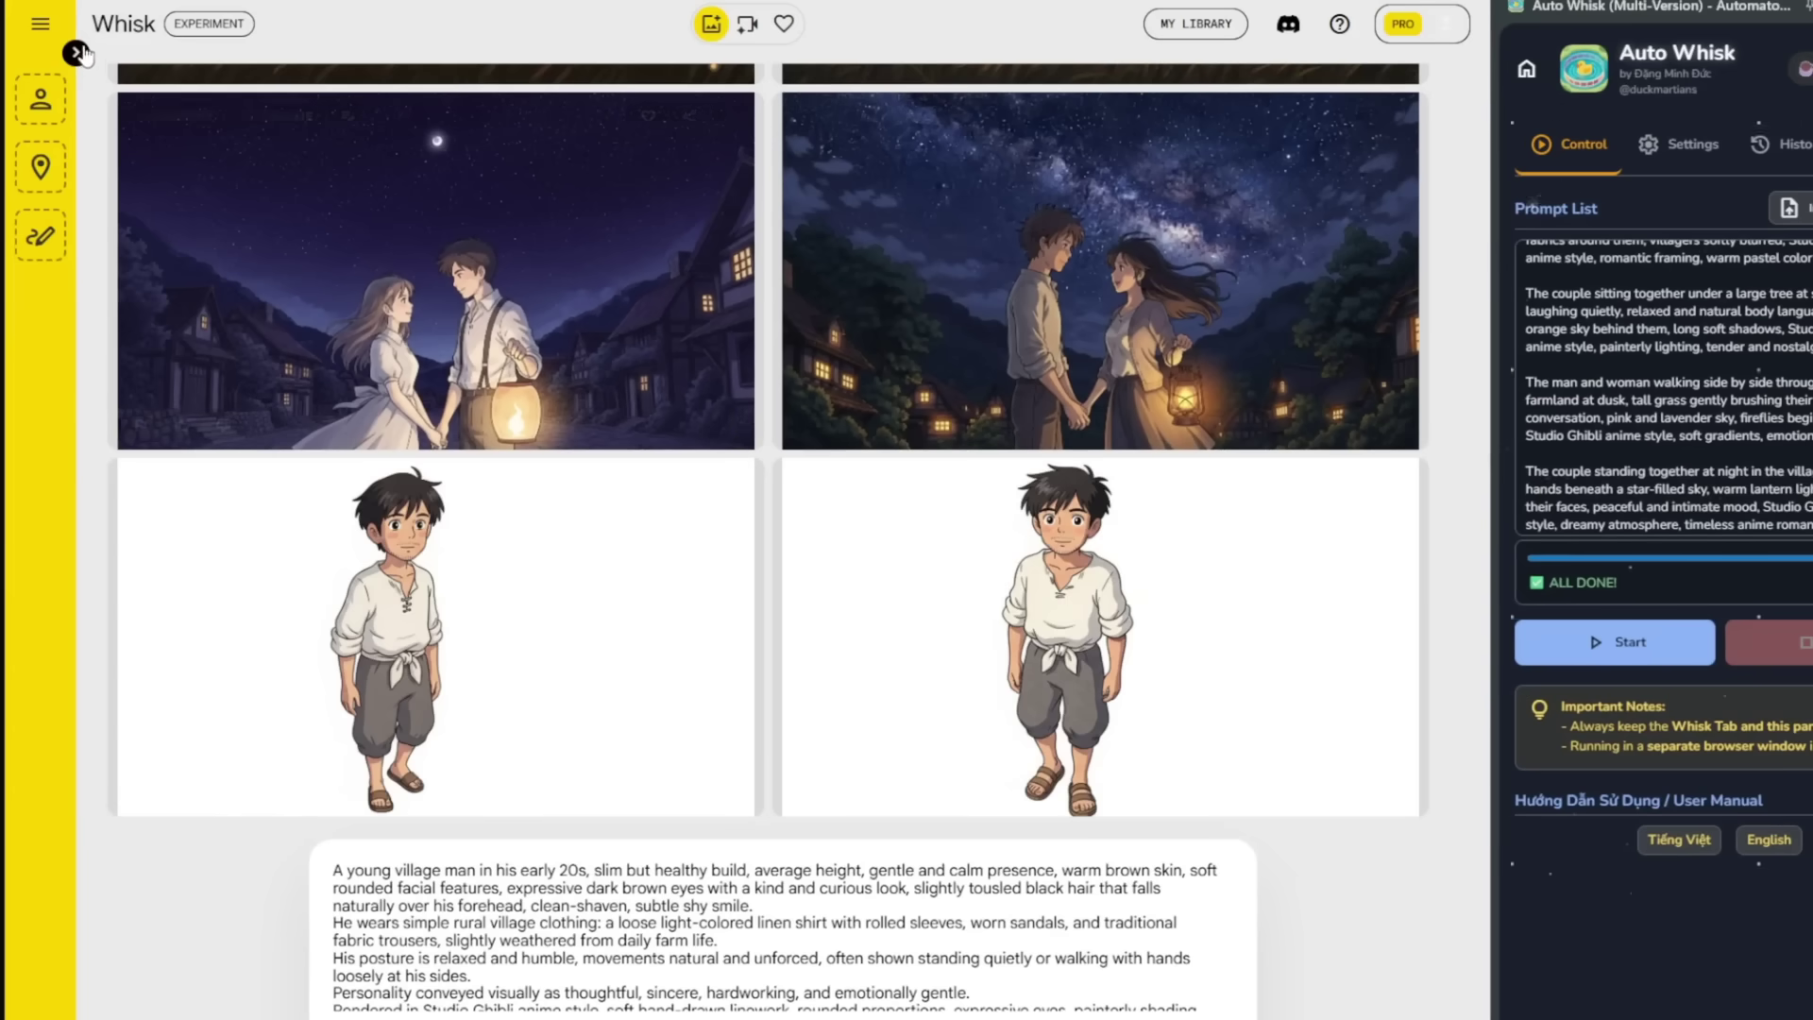
Step: Drag the young man and young woman images into Whisk's Subject references
{"action": "left_click", "coordinate": [76, 53]}
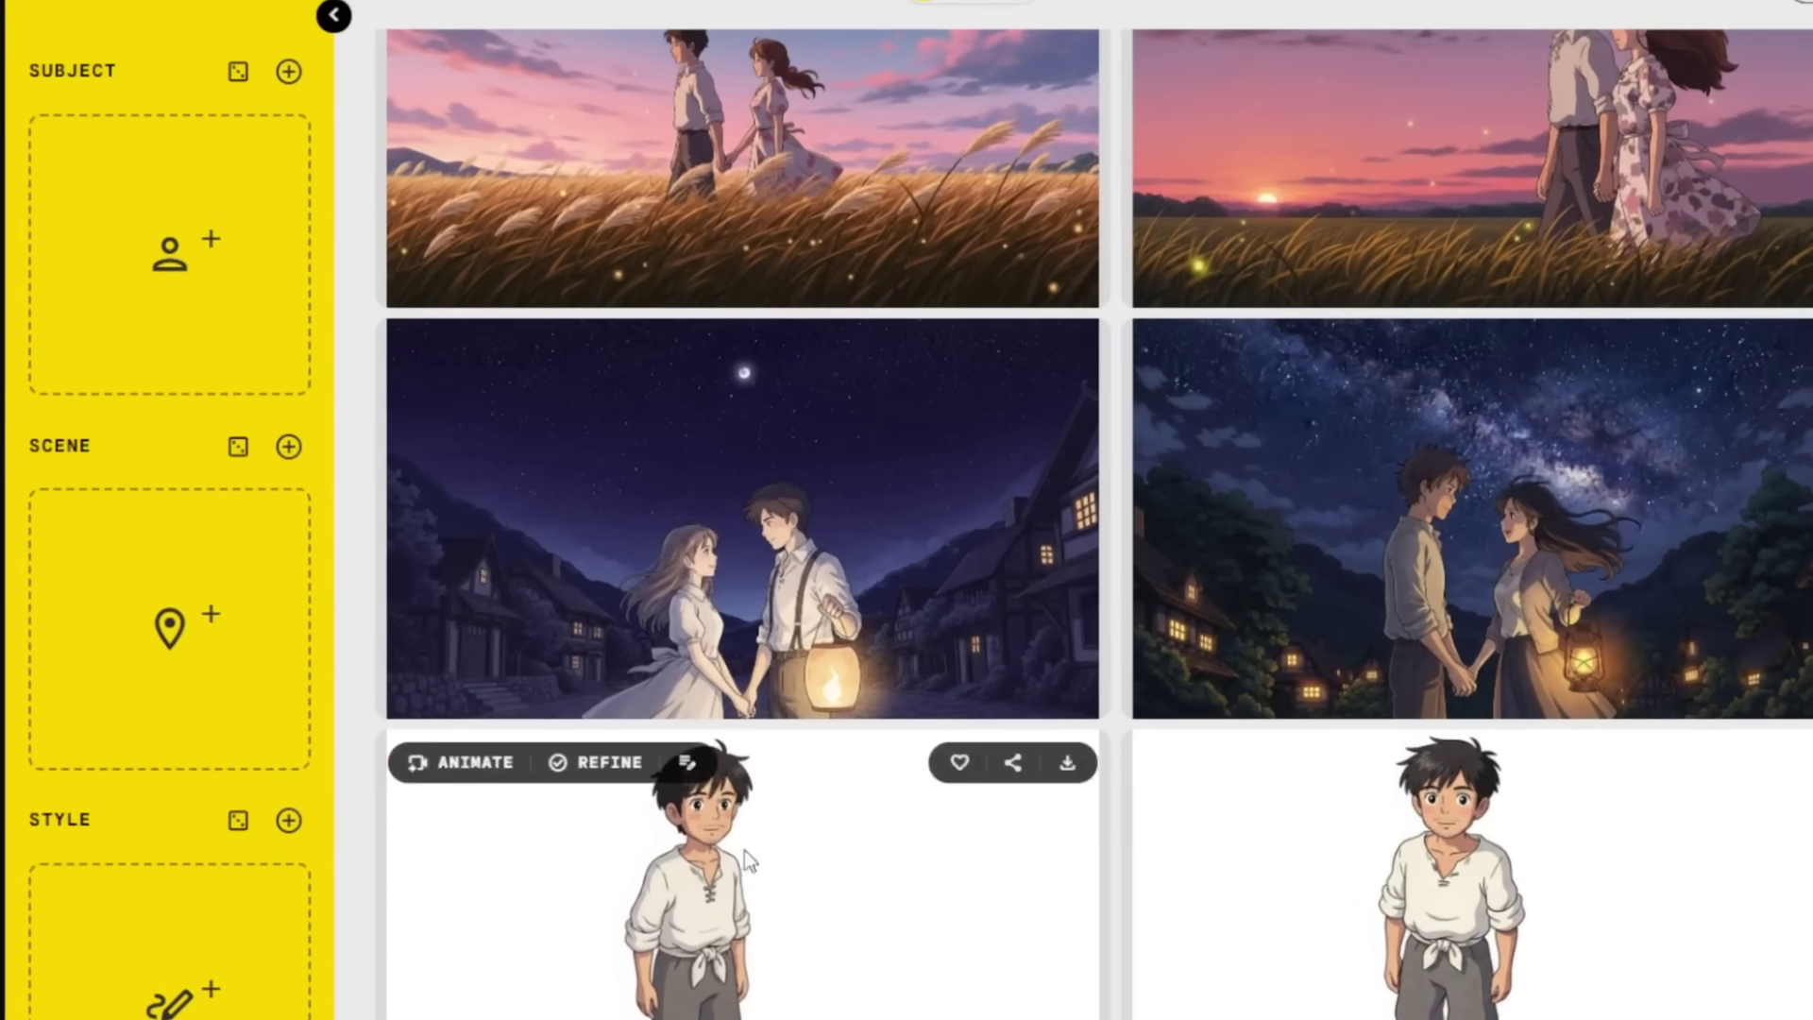
{"action": "left_click_drag", "start_coordinate": [402, 491], "coordinate": [164, 234]}
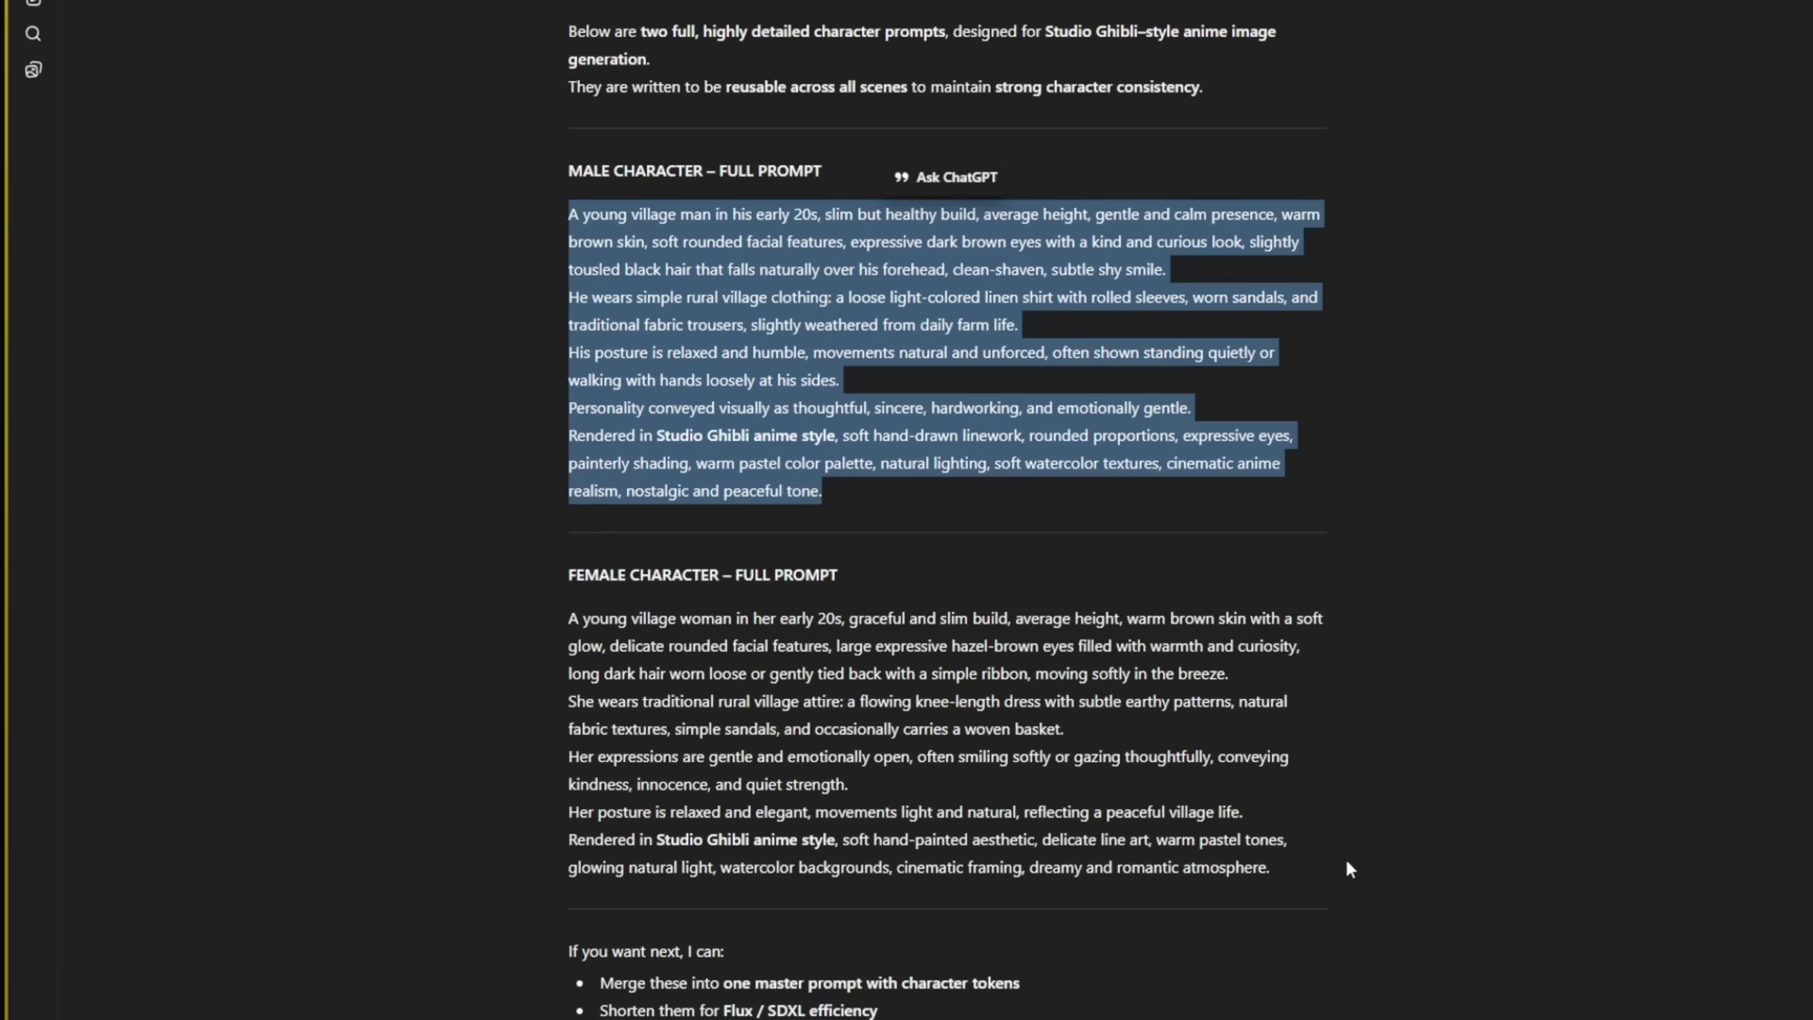
{"action": "left_click_drag", "start_coordinate": [1348, 867], "coordinate": [548, 673]}
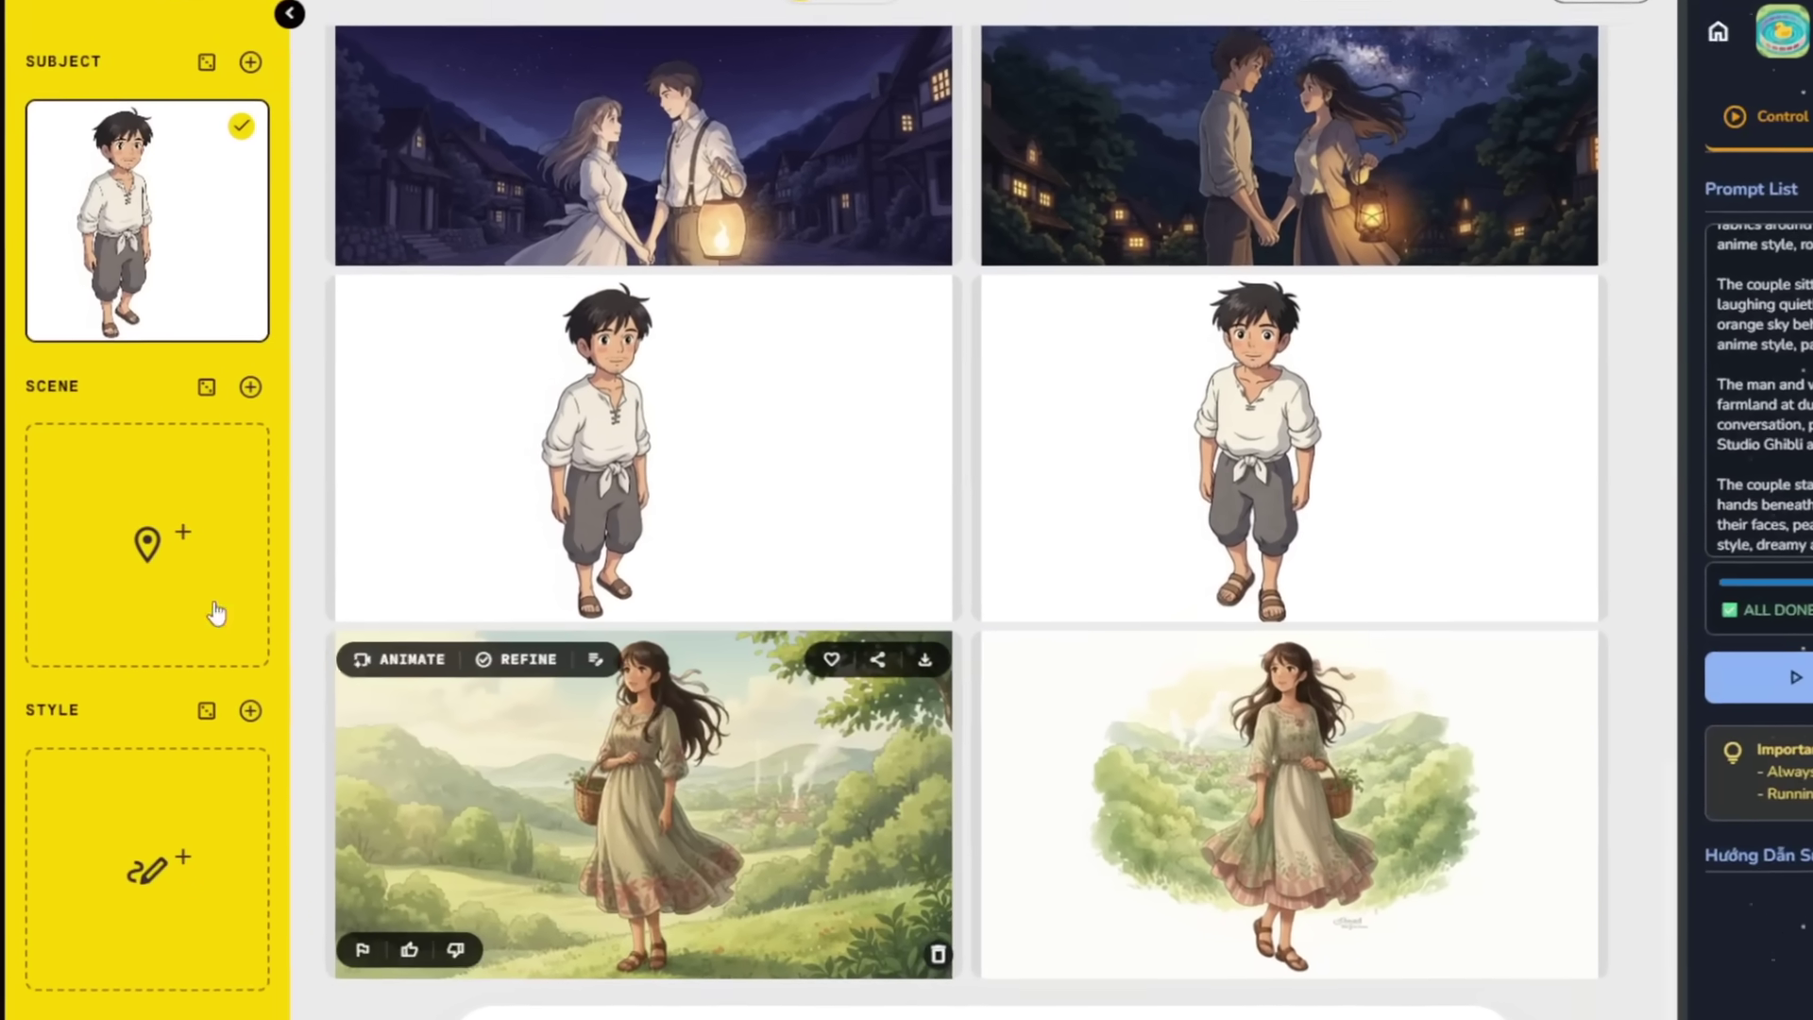
{"action": "left_click_drag", "start_coordinate": [761, 845], "coordinate": [94, 441]}
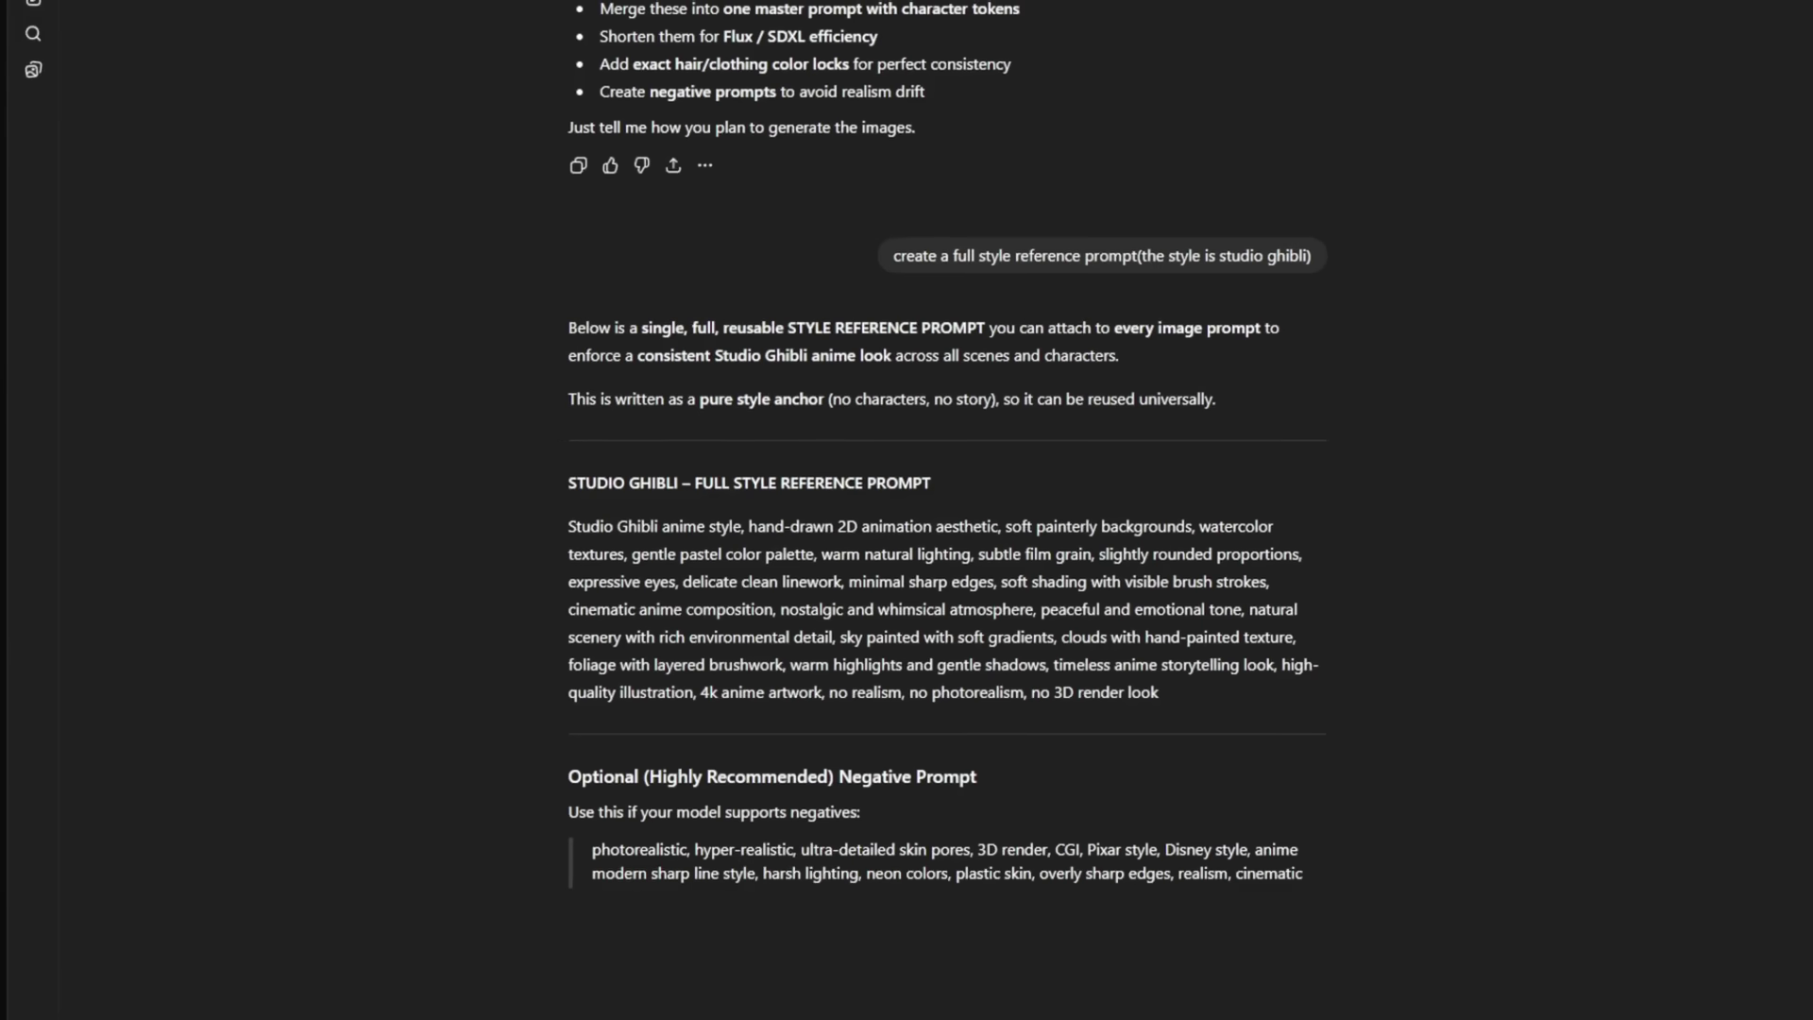
Step: Select the whole STUDIO GHIBLI – FULL STYLE REFERENCE PROMPT paragraph in ChatGPT and copy it
{"action": "left_click_drag", "start_coordinate": [1232, 740], "coordinate": [1063, 227]}
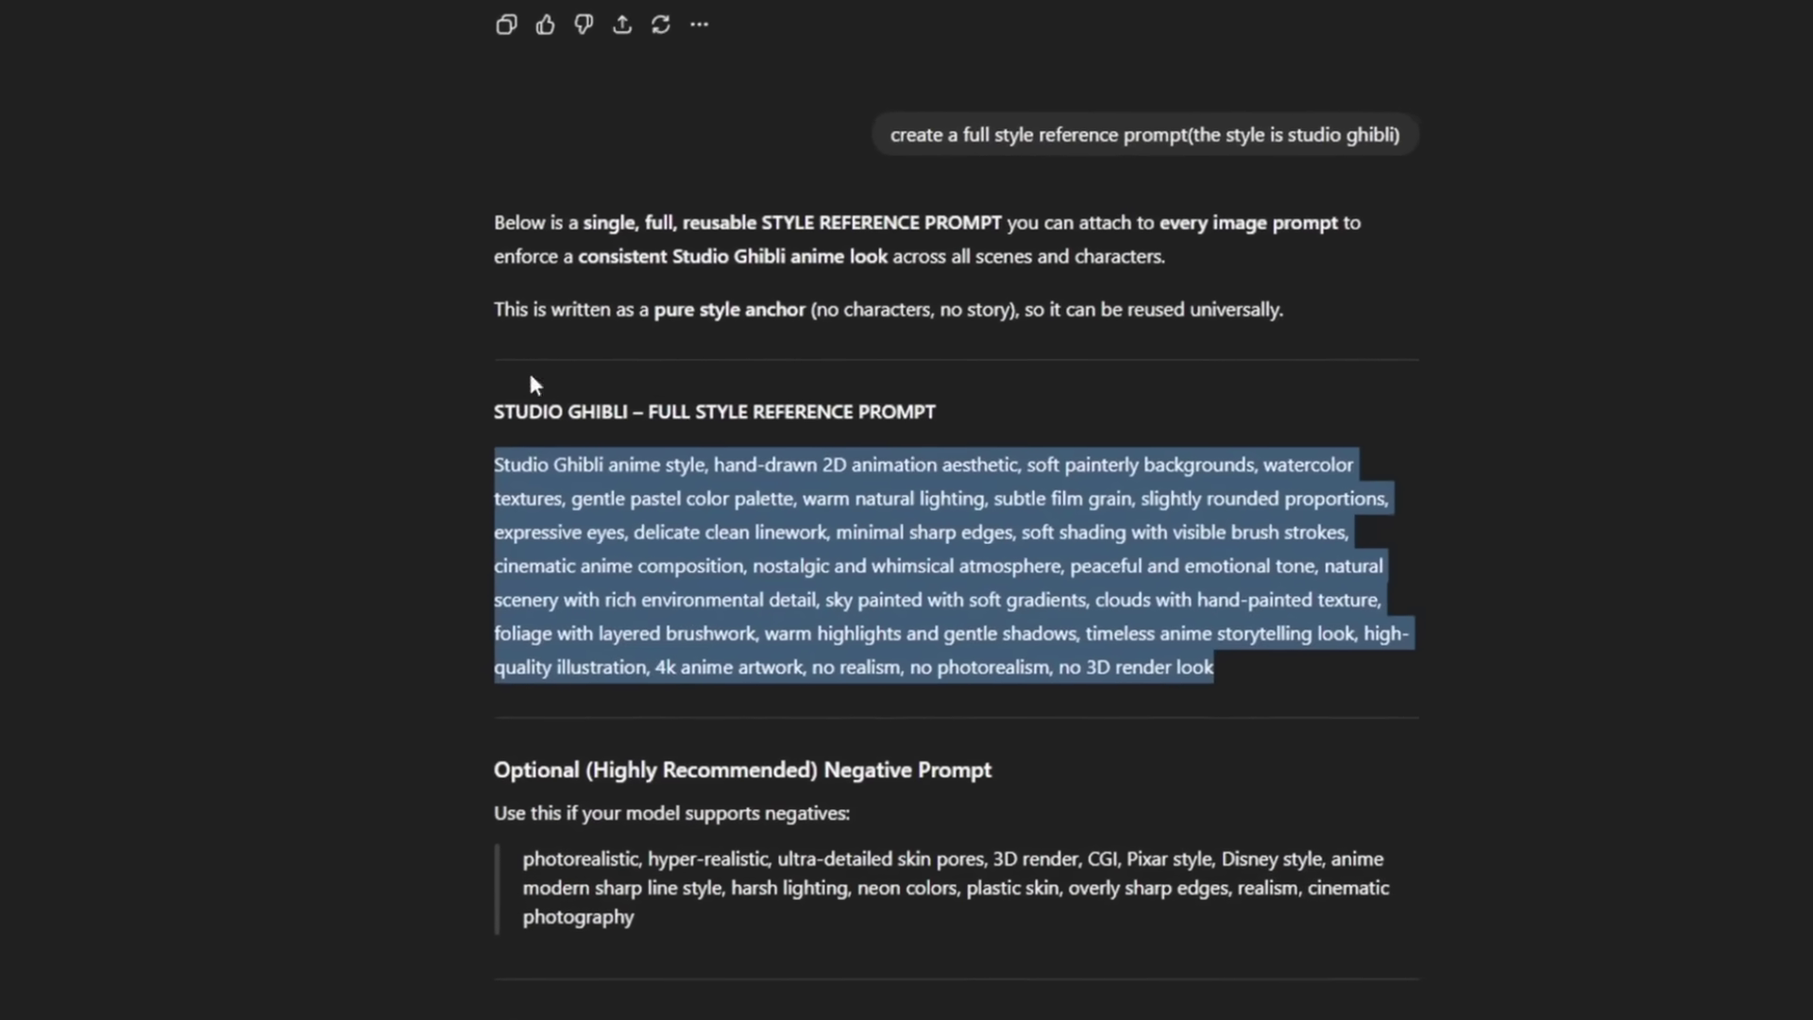
{"action": "left_click_drag", "start_coordinate": [1105, 83], "coordinate": [1386, 99]}
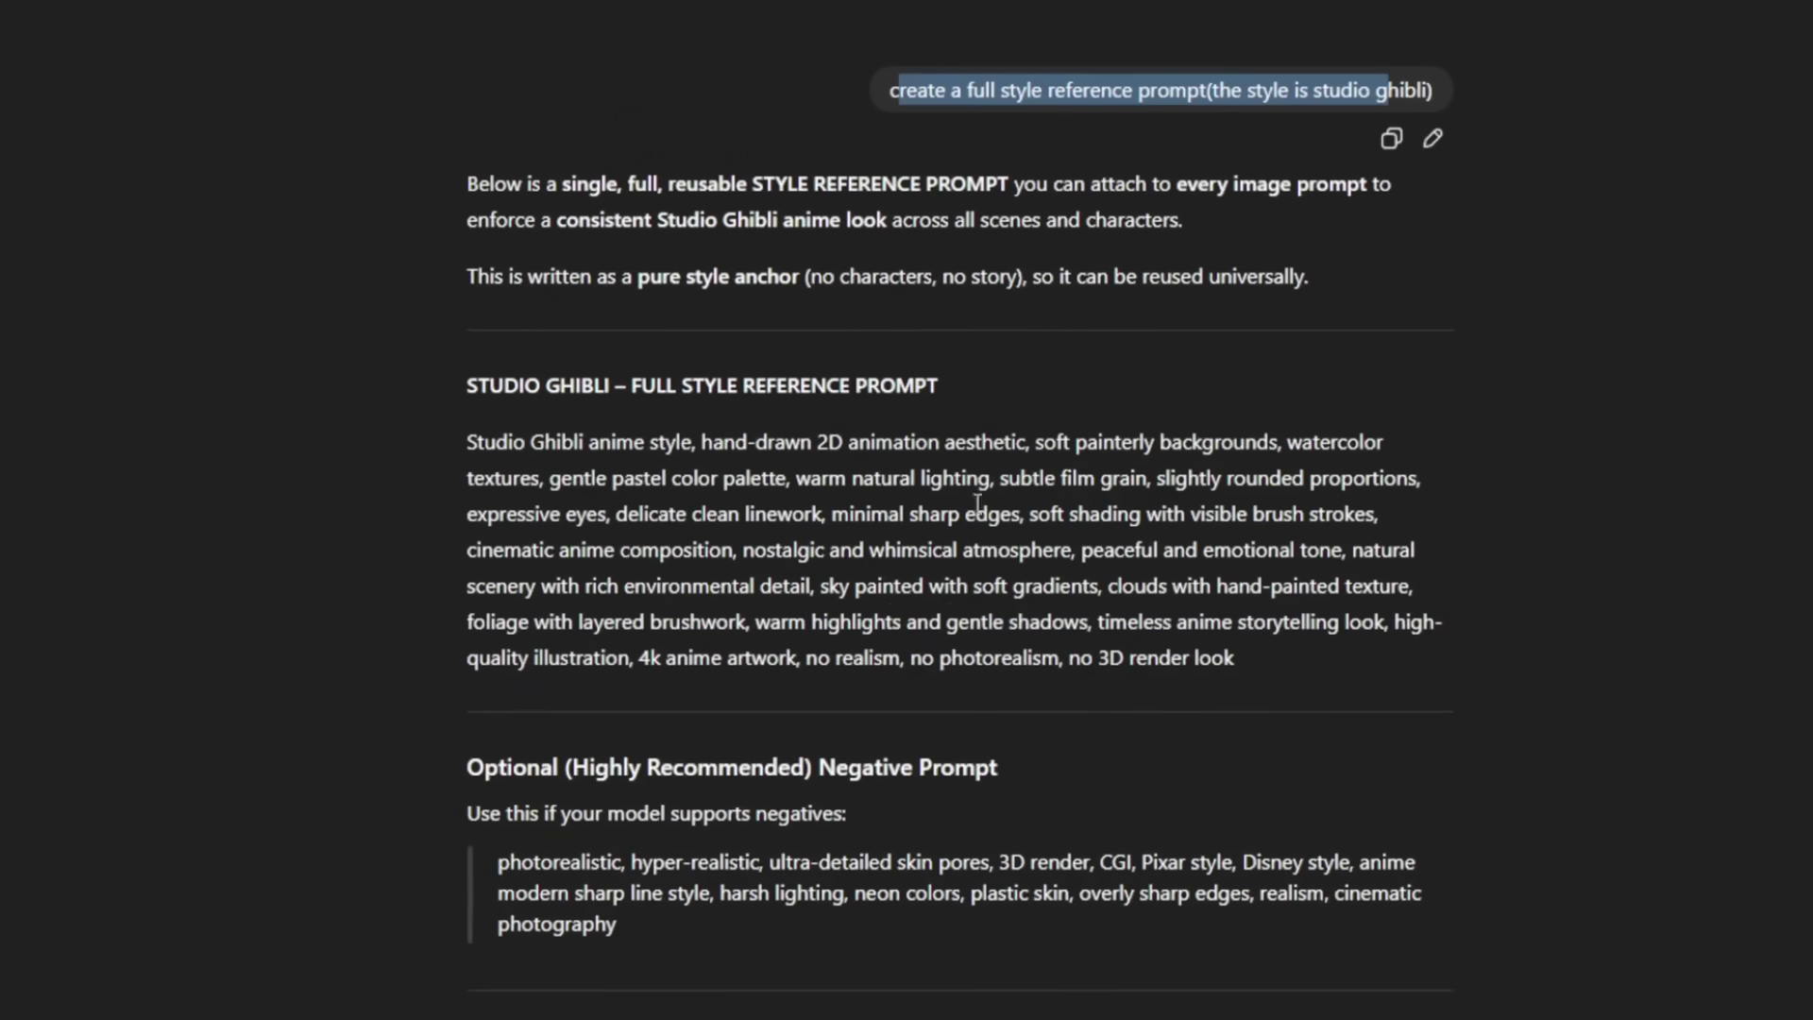
{"action": "left_click_drag", "start_coordinate": [1170, 645], "coordinate": [440, 432]}
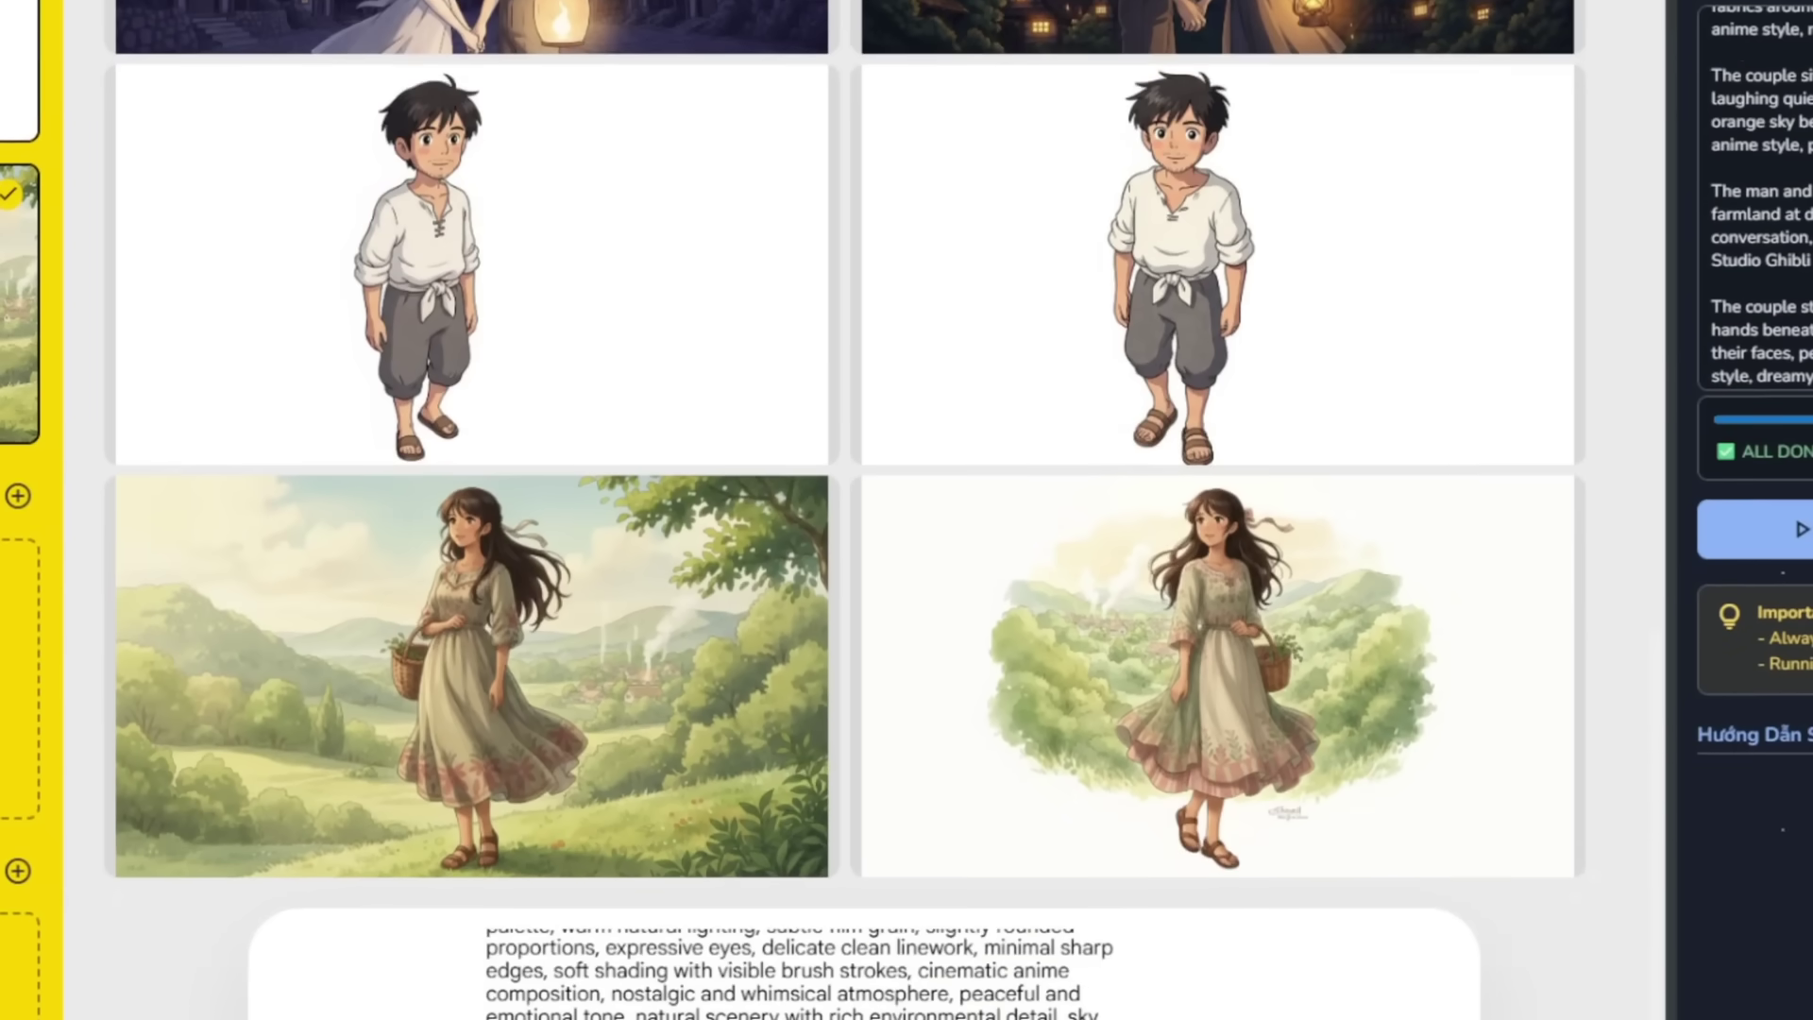
Step: Run the seven village prompts on This Project in Auto Whisk and review the consistent-character Ghibli scenes
{"action": "scroll", "coordinate": [1459, 380], "scroll_direction": "down", "scroll_amount": 4}
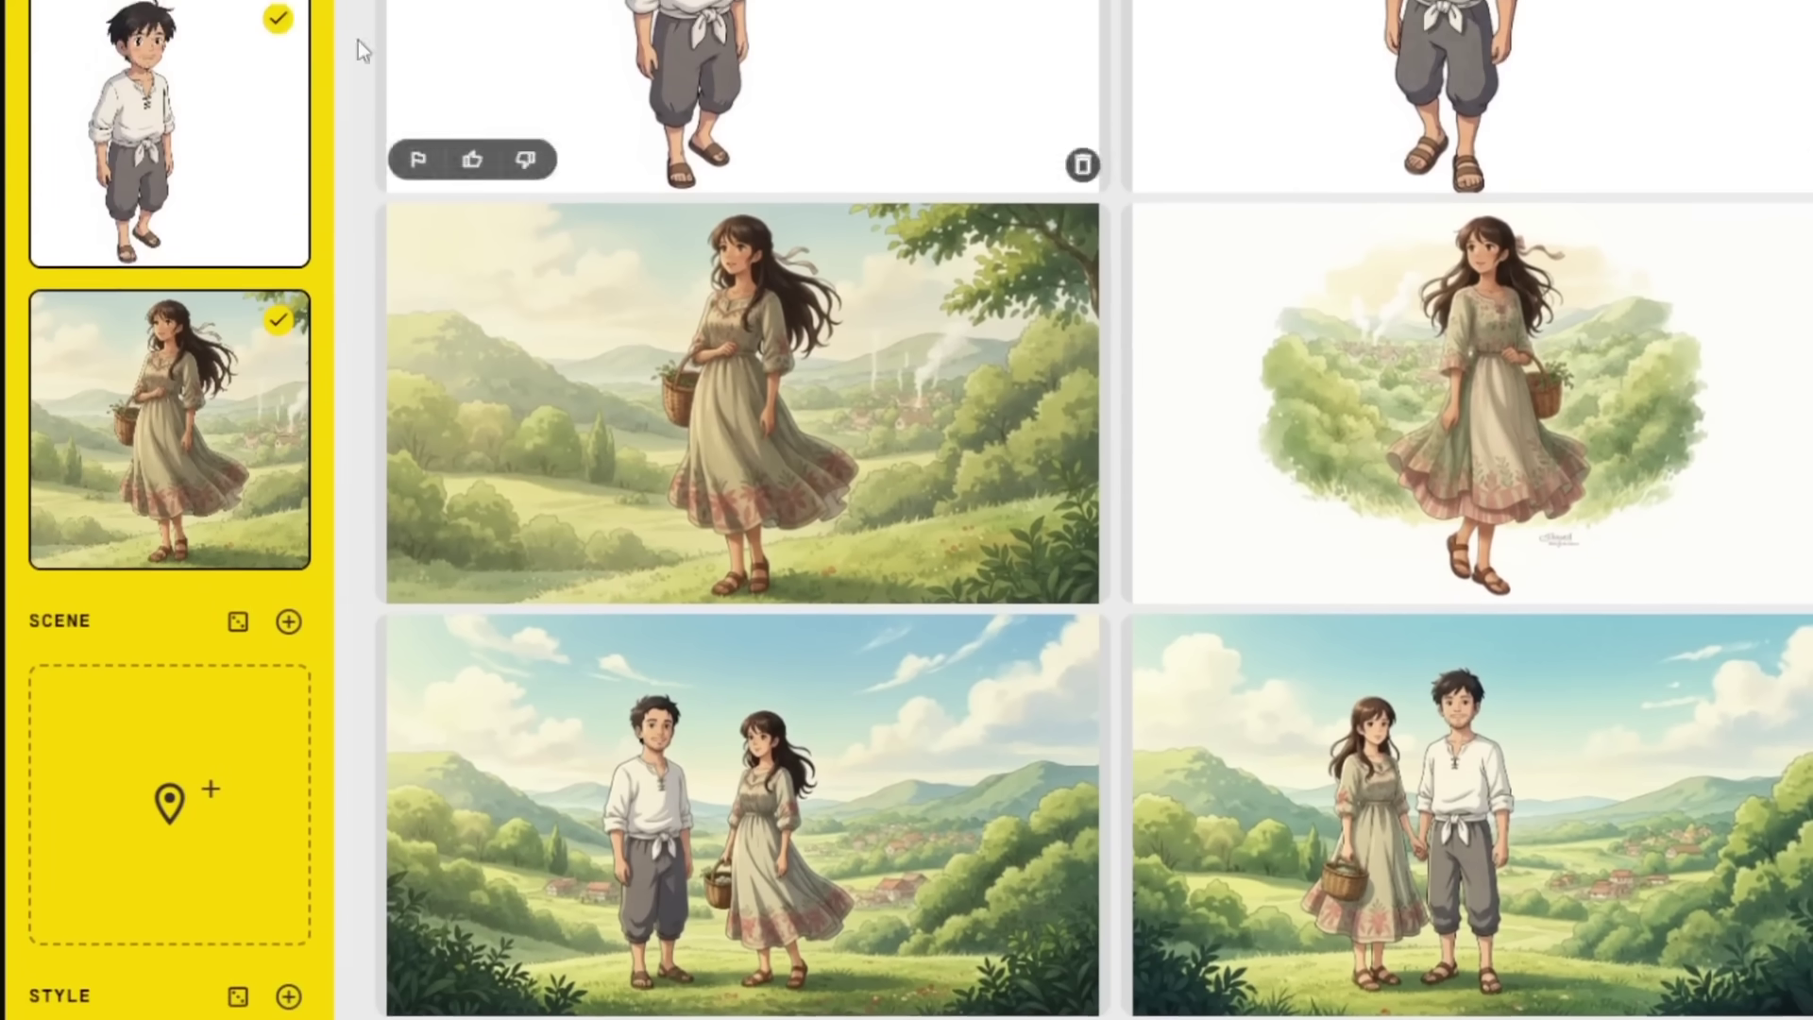
{"action": "mouse_move", "coordinate": [170, 113]}
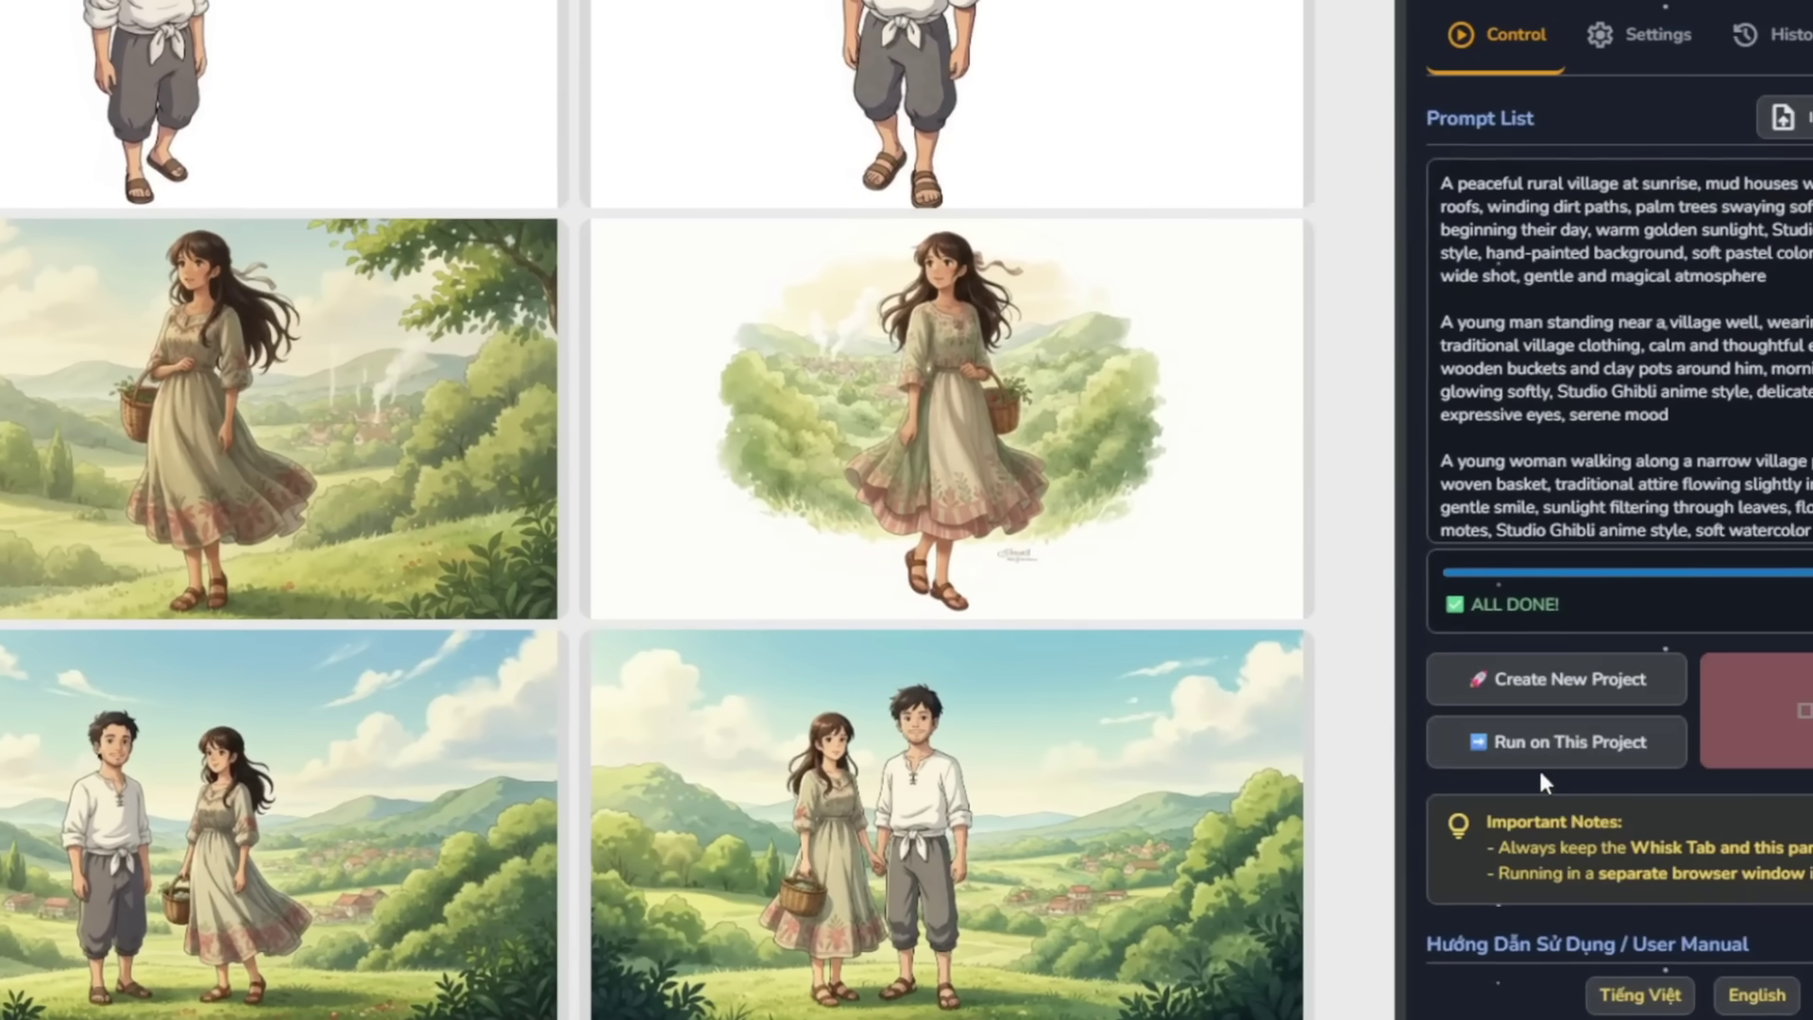
{"action": "left_click", "coordinate": [1553, 746]}
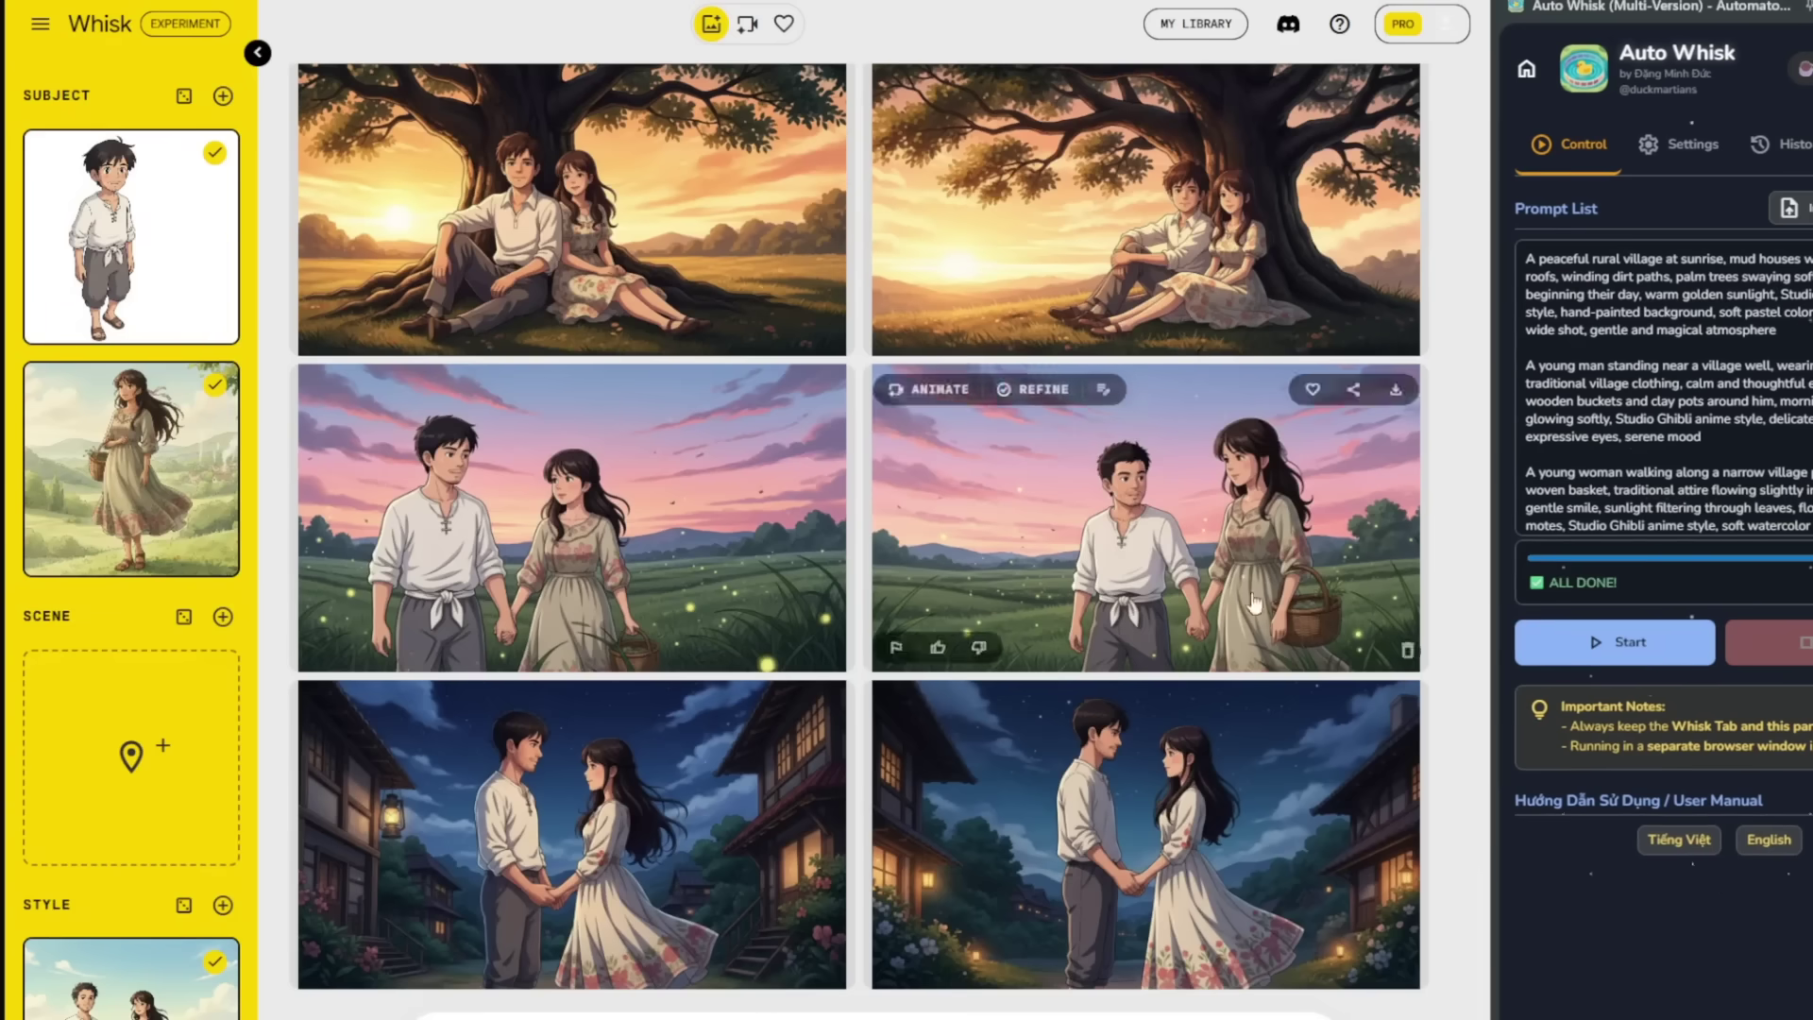
{"action": "scroll", "coordinate": [818, 680], "scroll_direction": "up", "scroll_amount": 6}
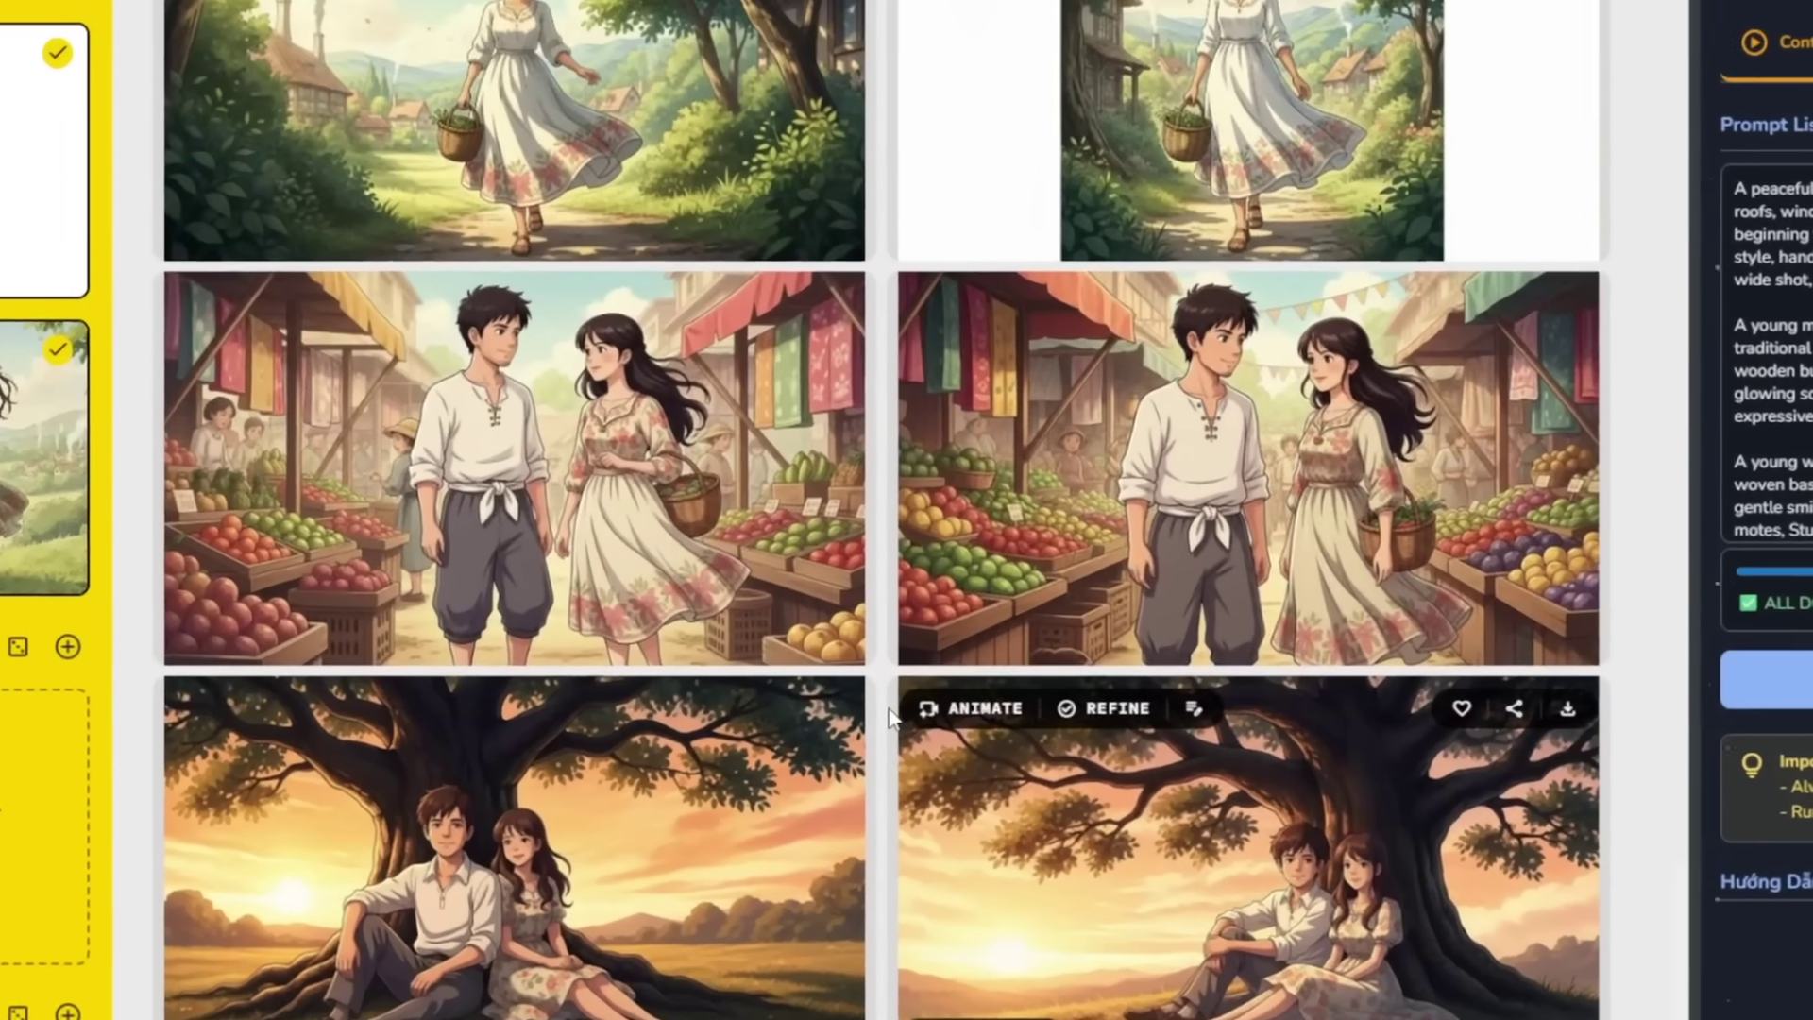
{"action": "scroll", "coordinate": [890, 718], "scroll_direction": "up", "scroll_amount": 4}
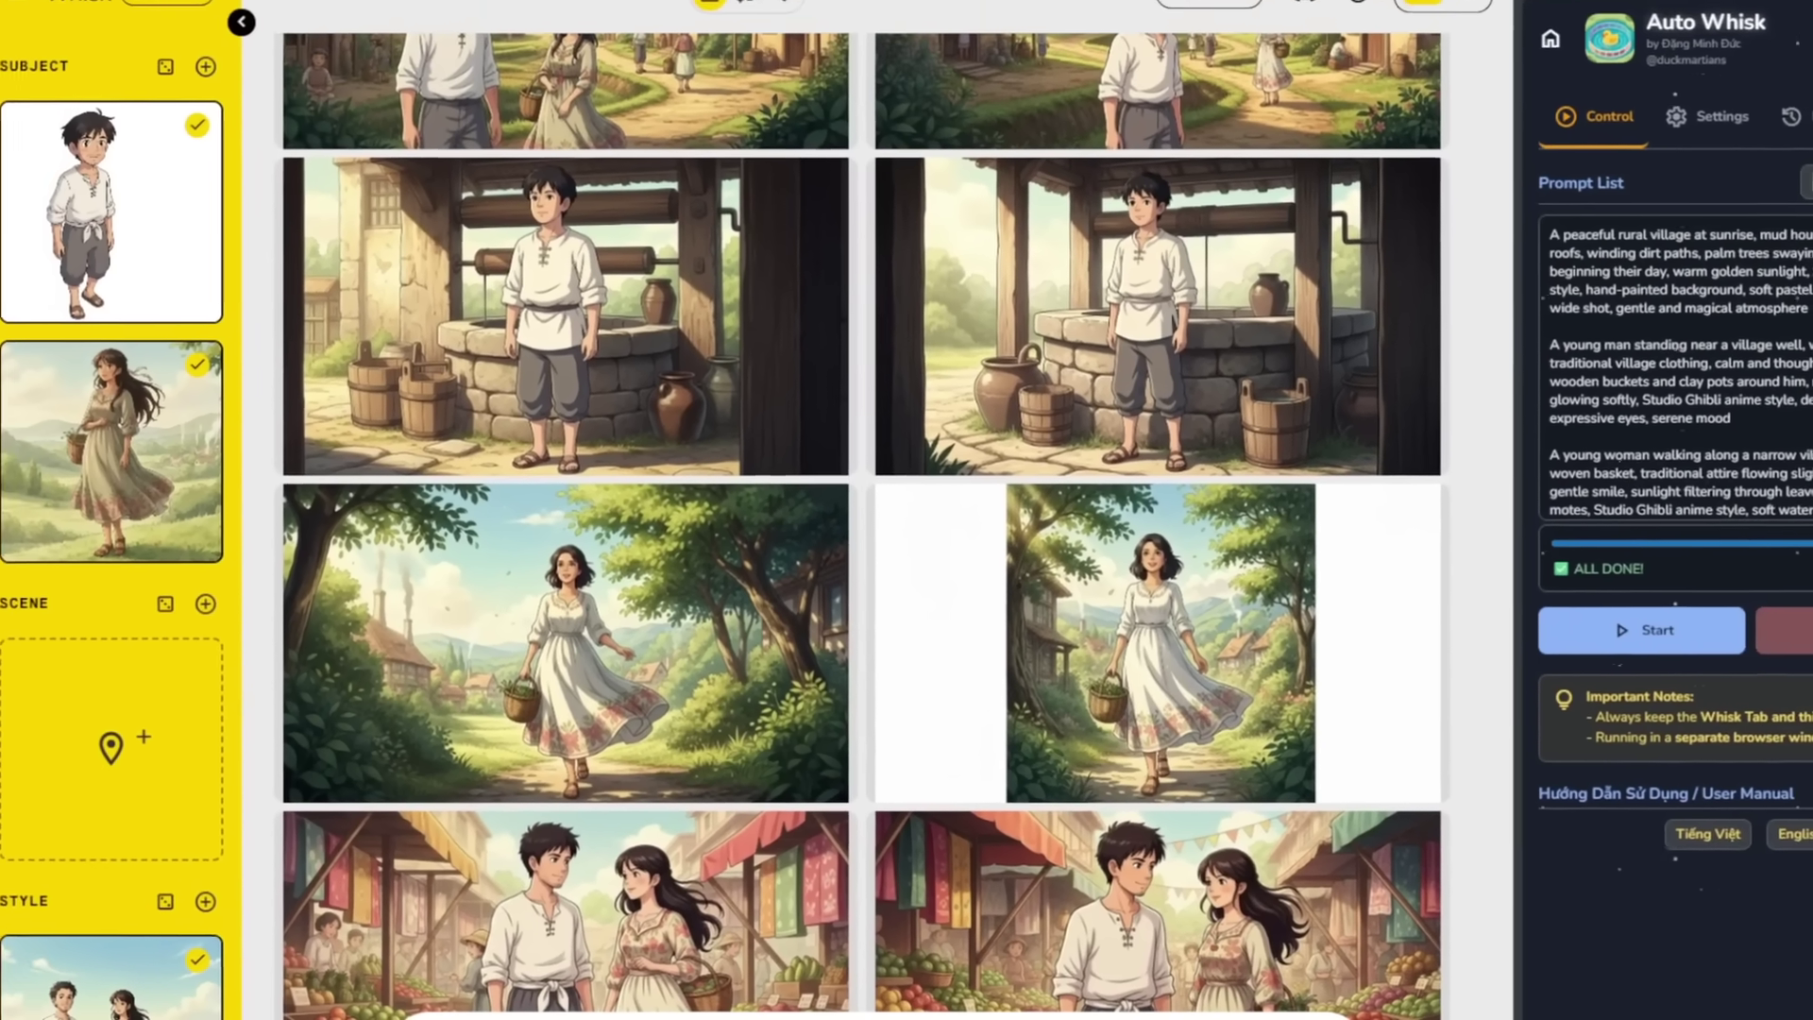
{"action": "scroll", "coordinate": [642, 427], "scroll_direction": "up", "scroll_amount": 10}
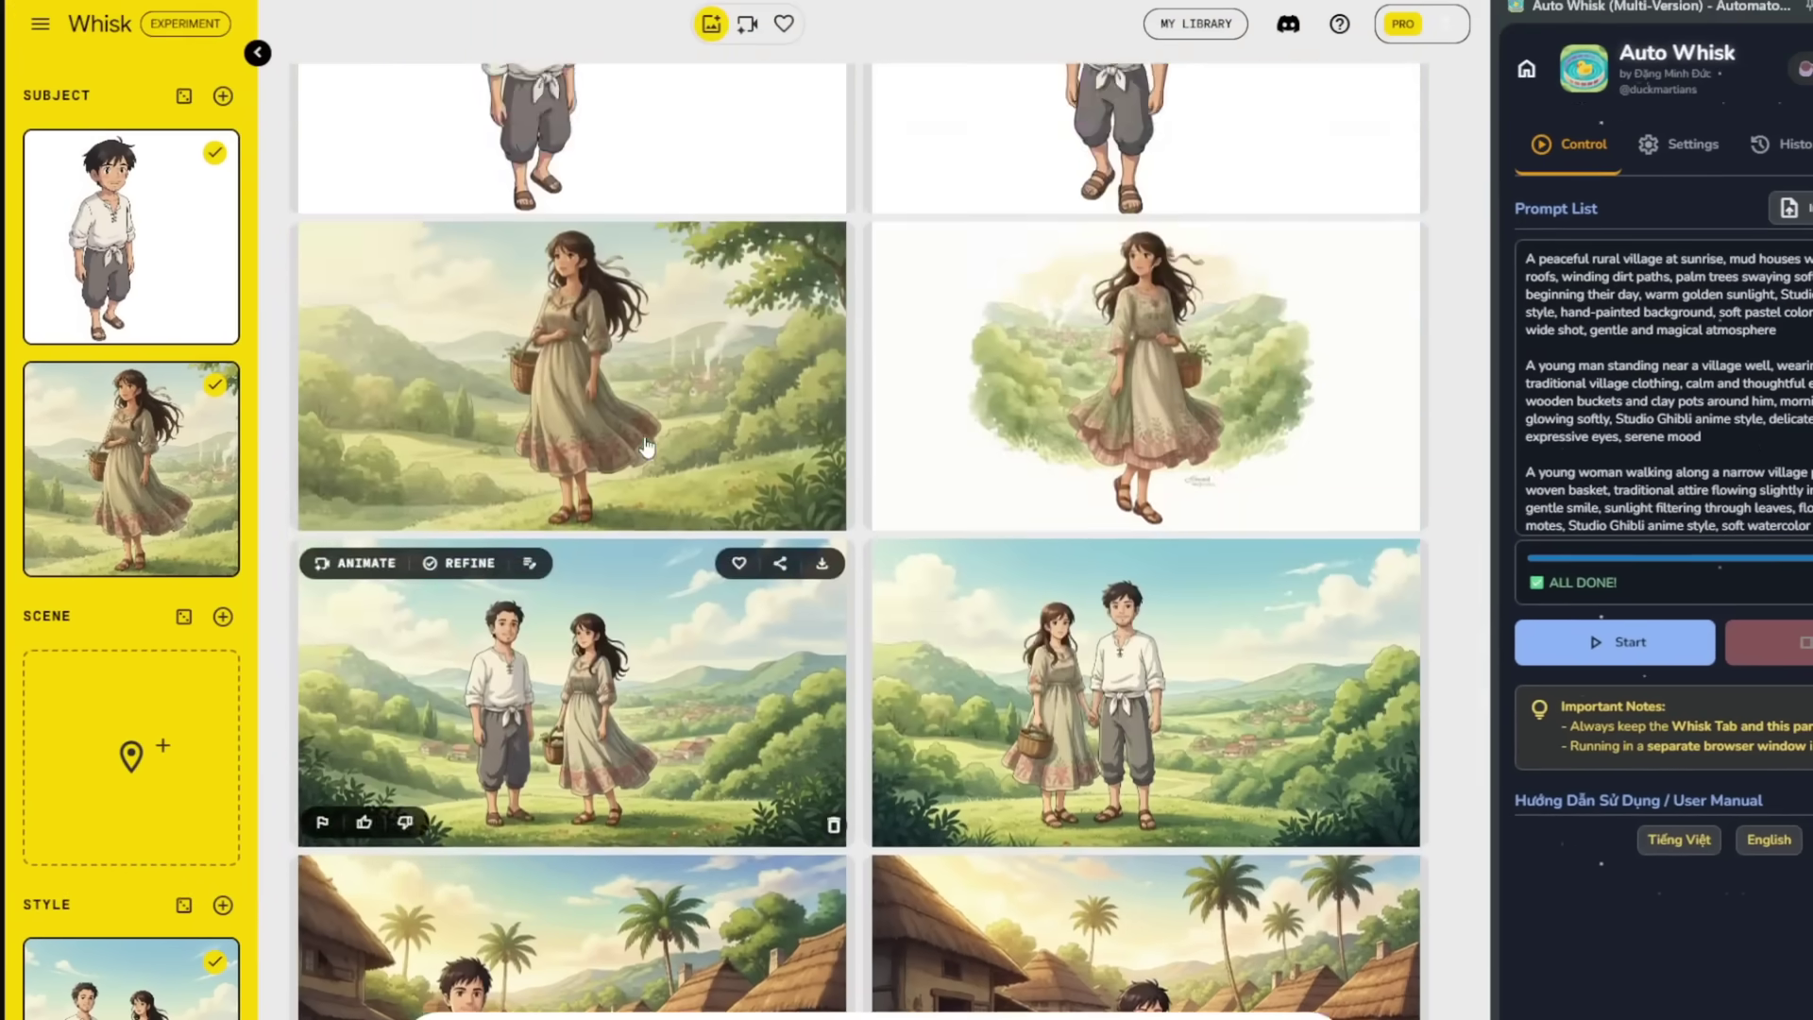
{"action": "scroll", "coordinate": [646, 446], "scroll_direction": "down", "scroll_amount": 5}
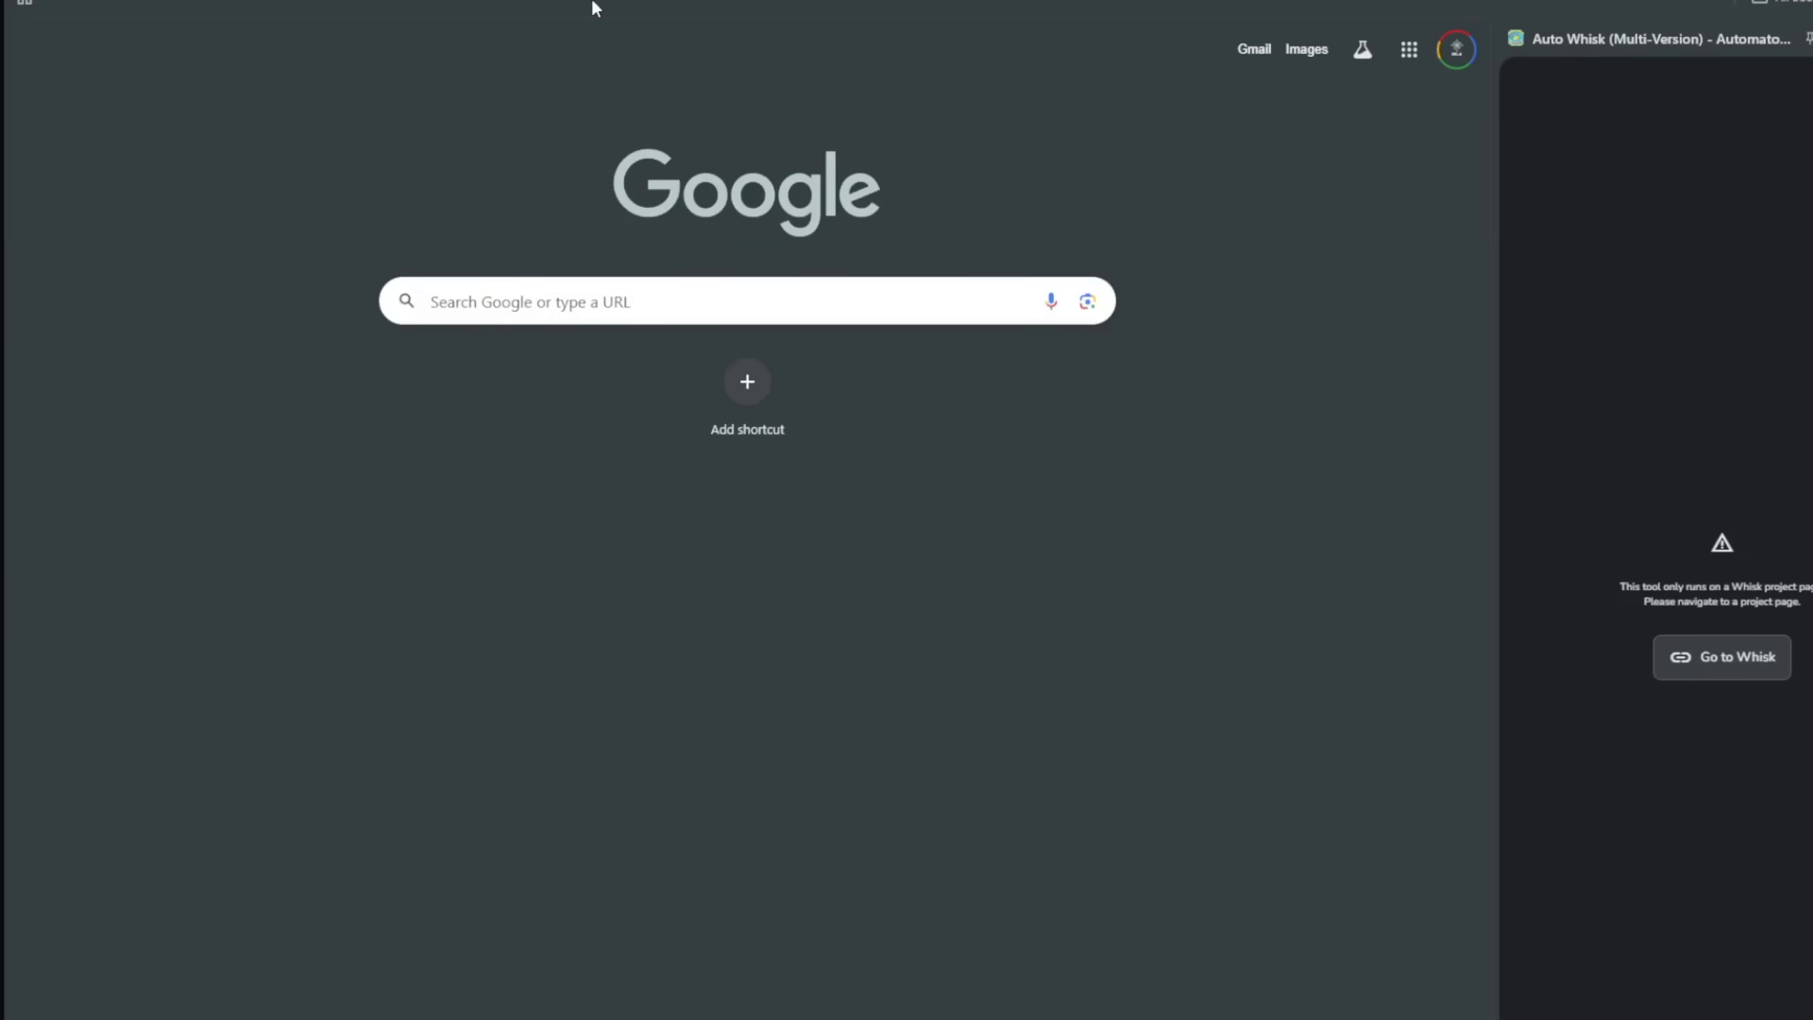
Step: Go to digen.ai, choose Create, and switch to the Unlimited Sora2 video generator
{"action": "left_click", "coordinate": [545, 293]}
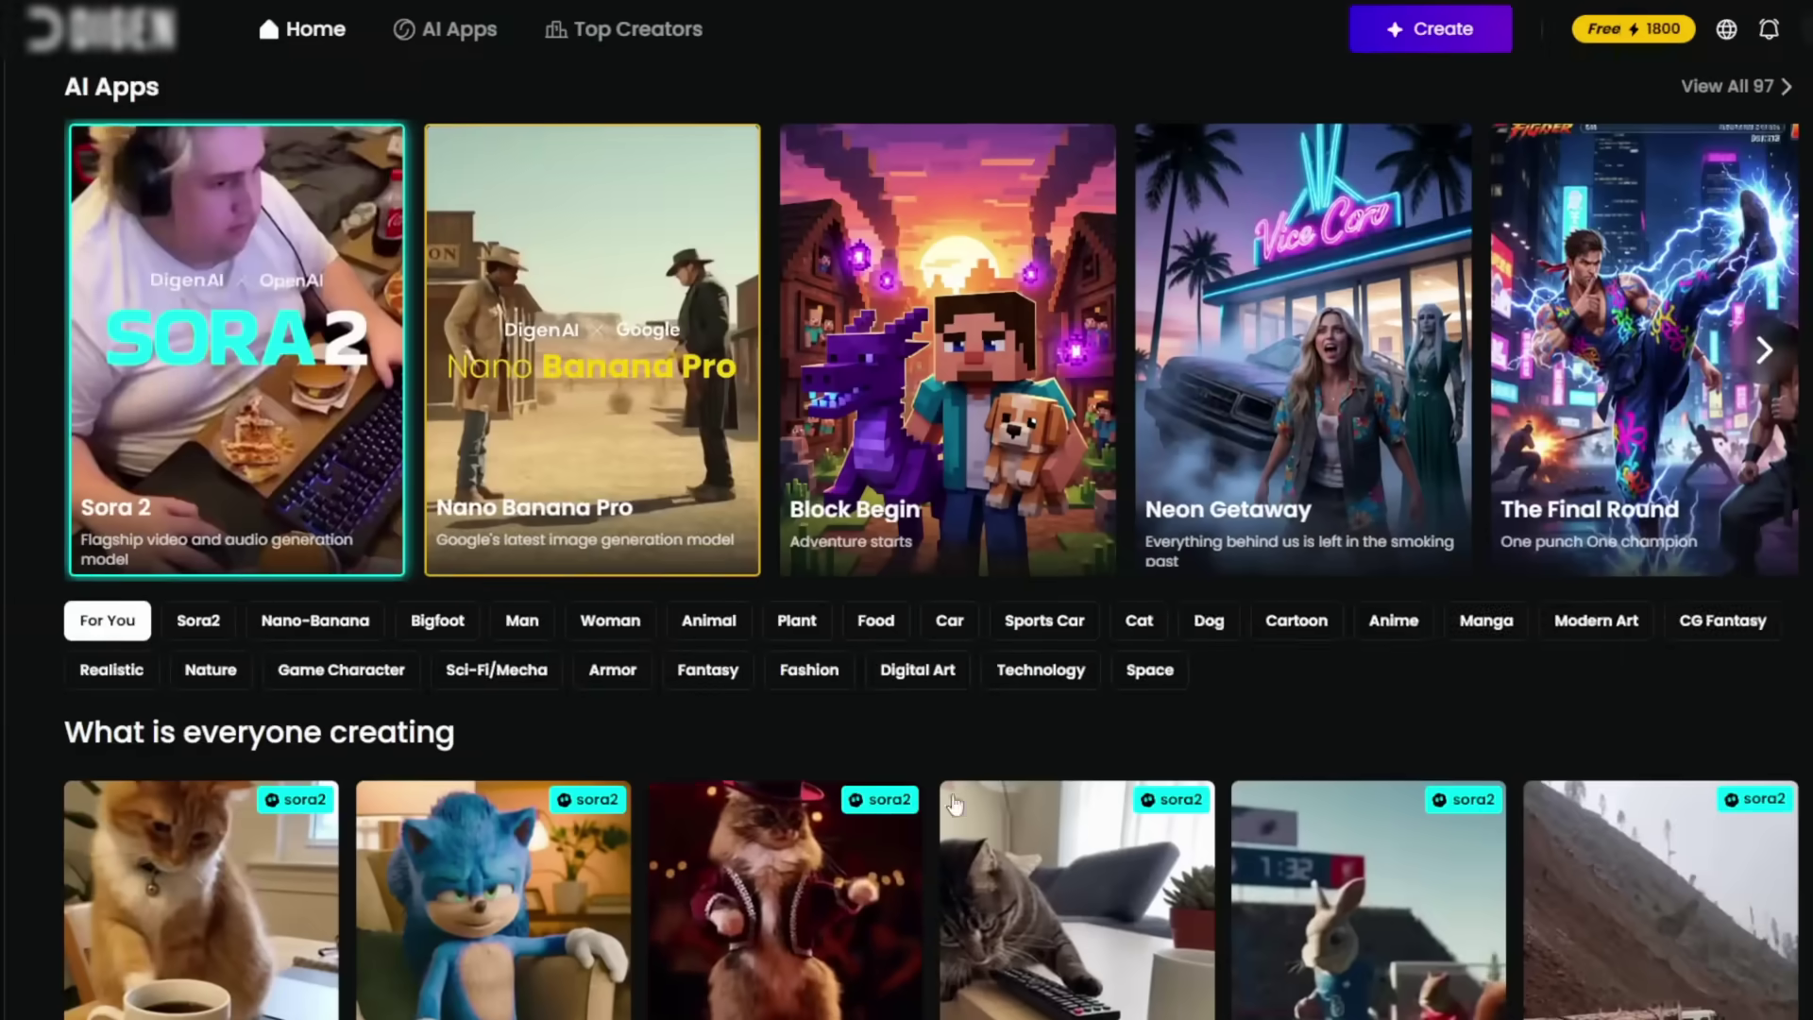
{"action": "scroll", "coordinate": [954, 804], "scroll_direction": "down", "scroll_amount": 2}
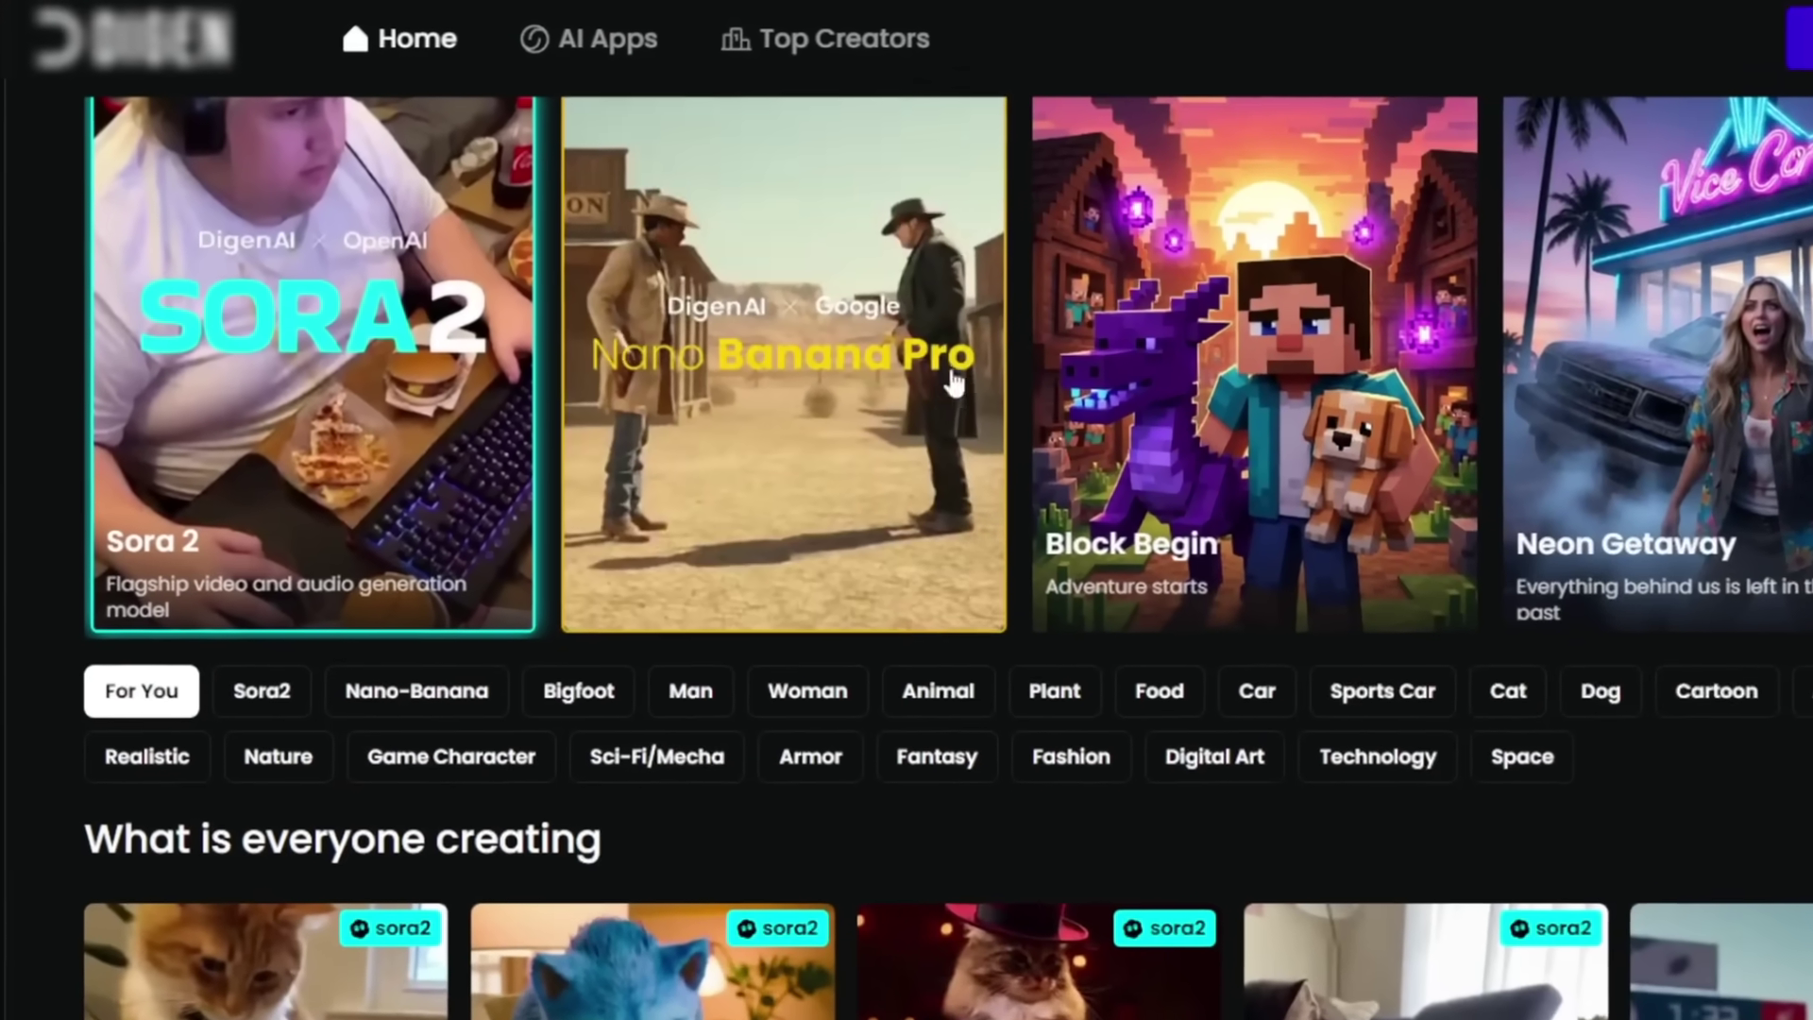
{"action": "scroll", "coordinate": [1362, 430], "scroll_direction": "down", "scroll_amount": 5}
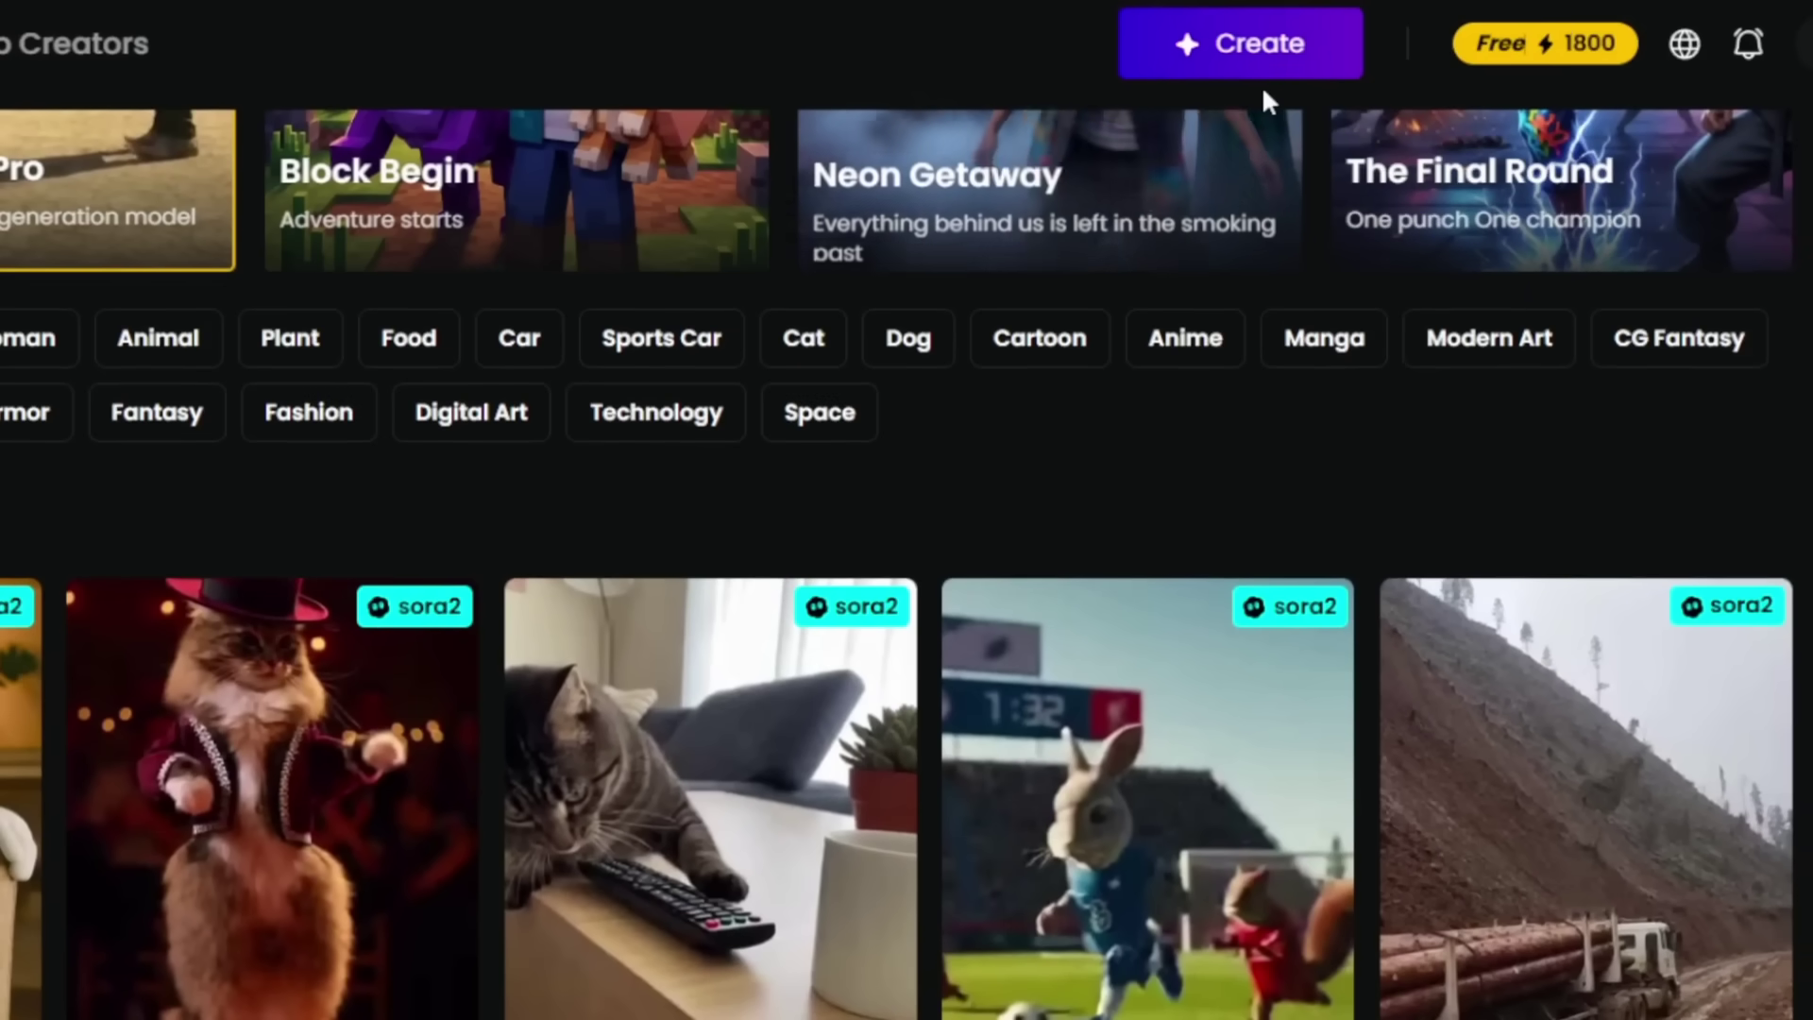
{"action": "left_click", "coordinate": [1215, 47]}
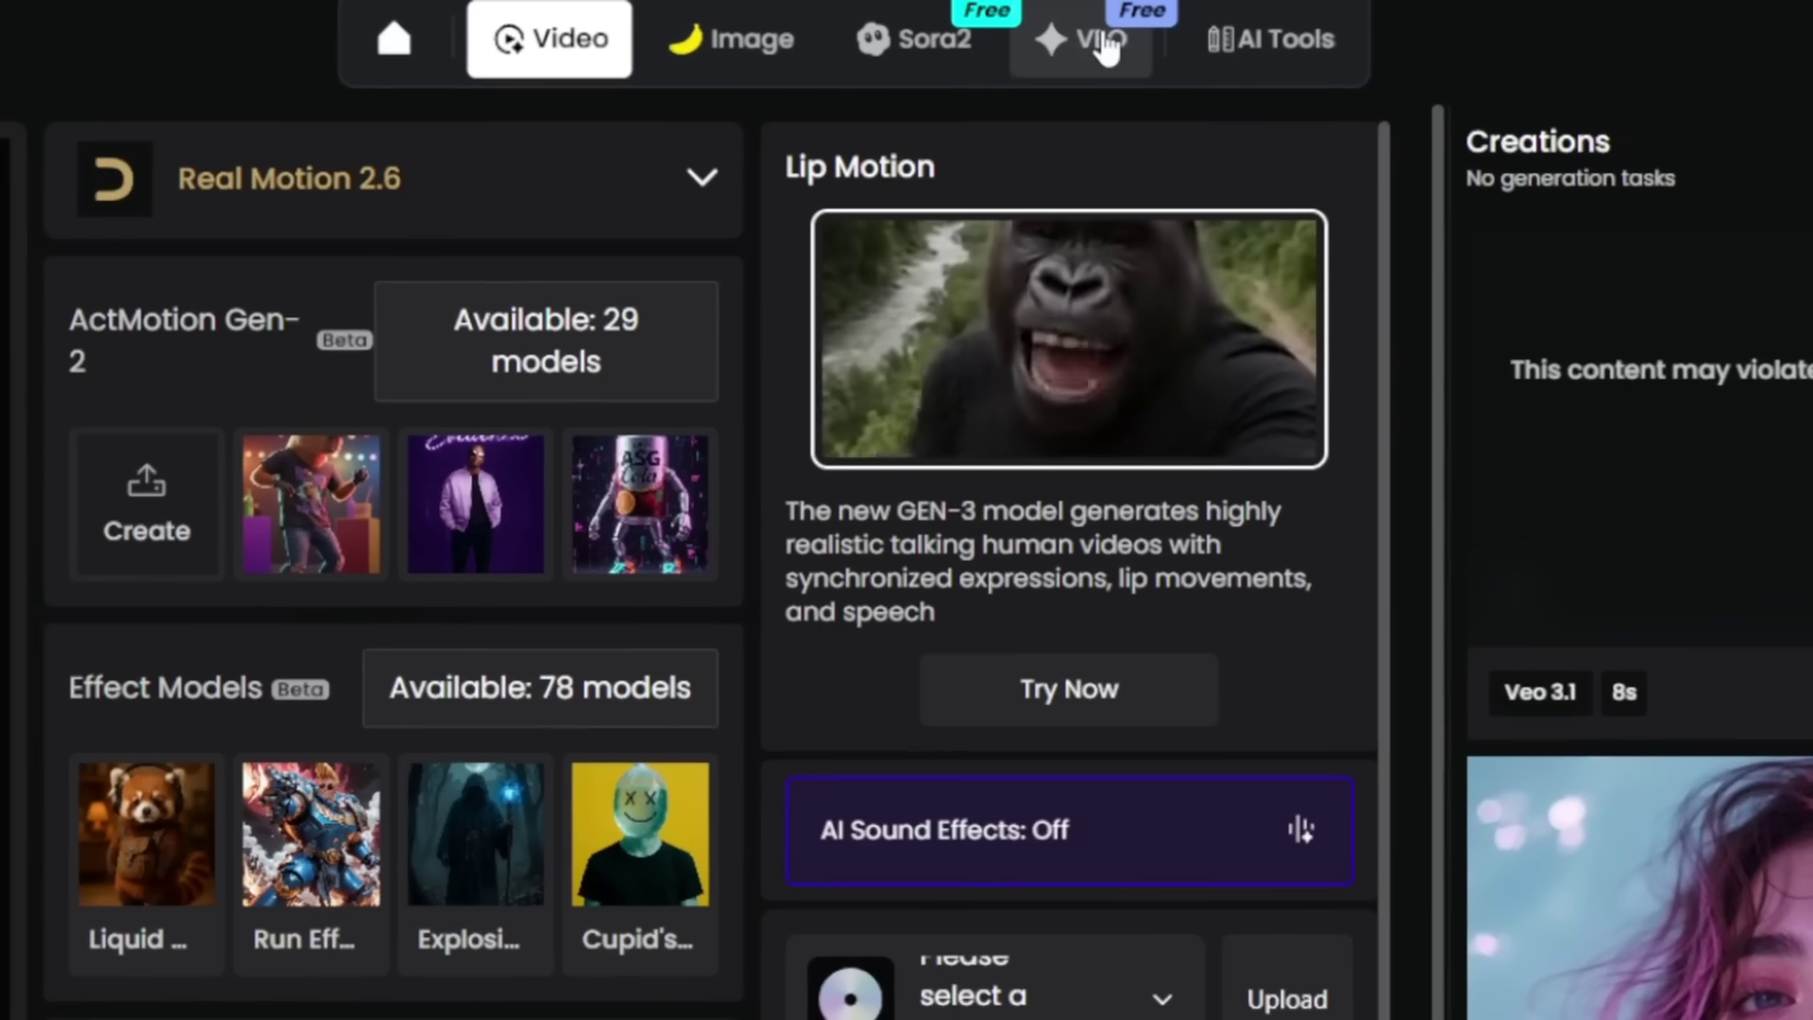
{"action": "left_click", "coordinate": [886, 39]}
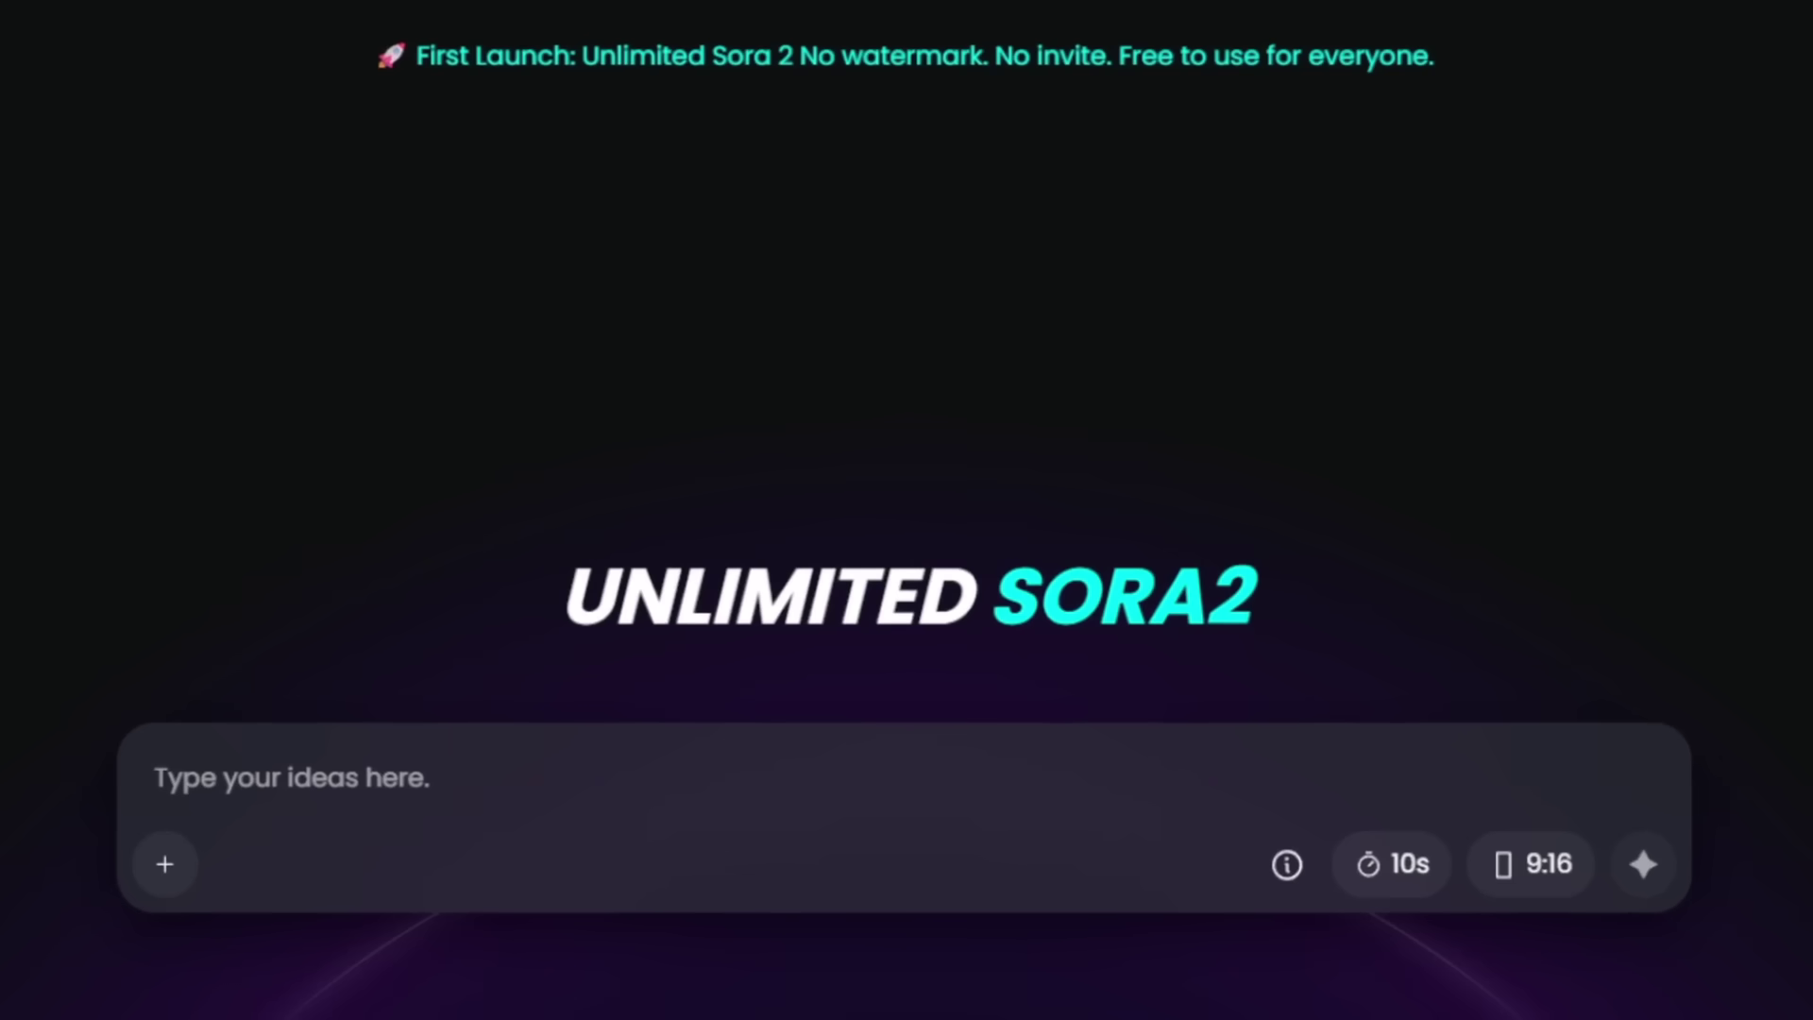
Step: Upload the couple image and generate a 10s 9:16 Sora2 video from the windy grass-field prompt
{"action": "left_click", "coordinate": [165, 867]}
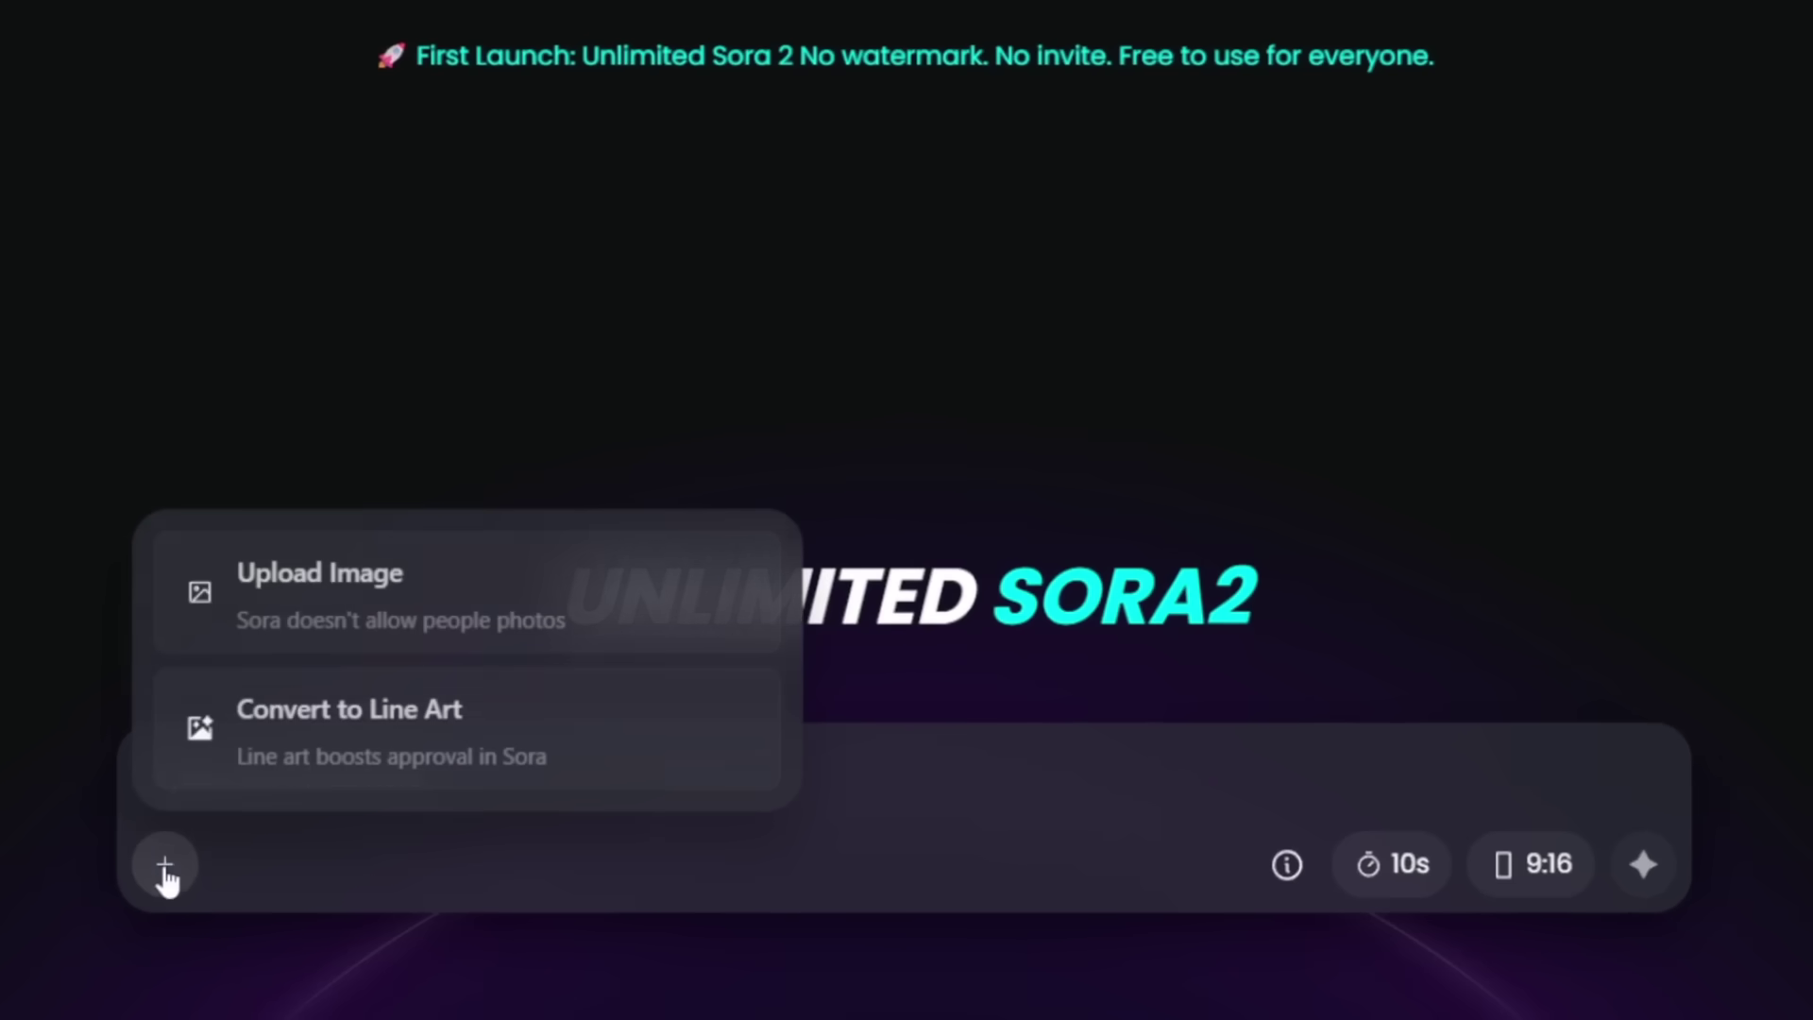
{"action": "left_click", "coordinate": [435, 591]}
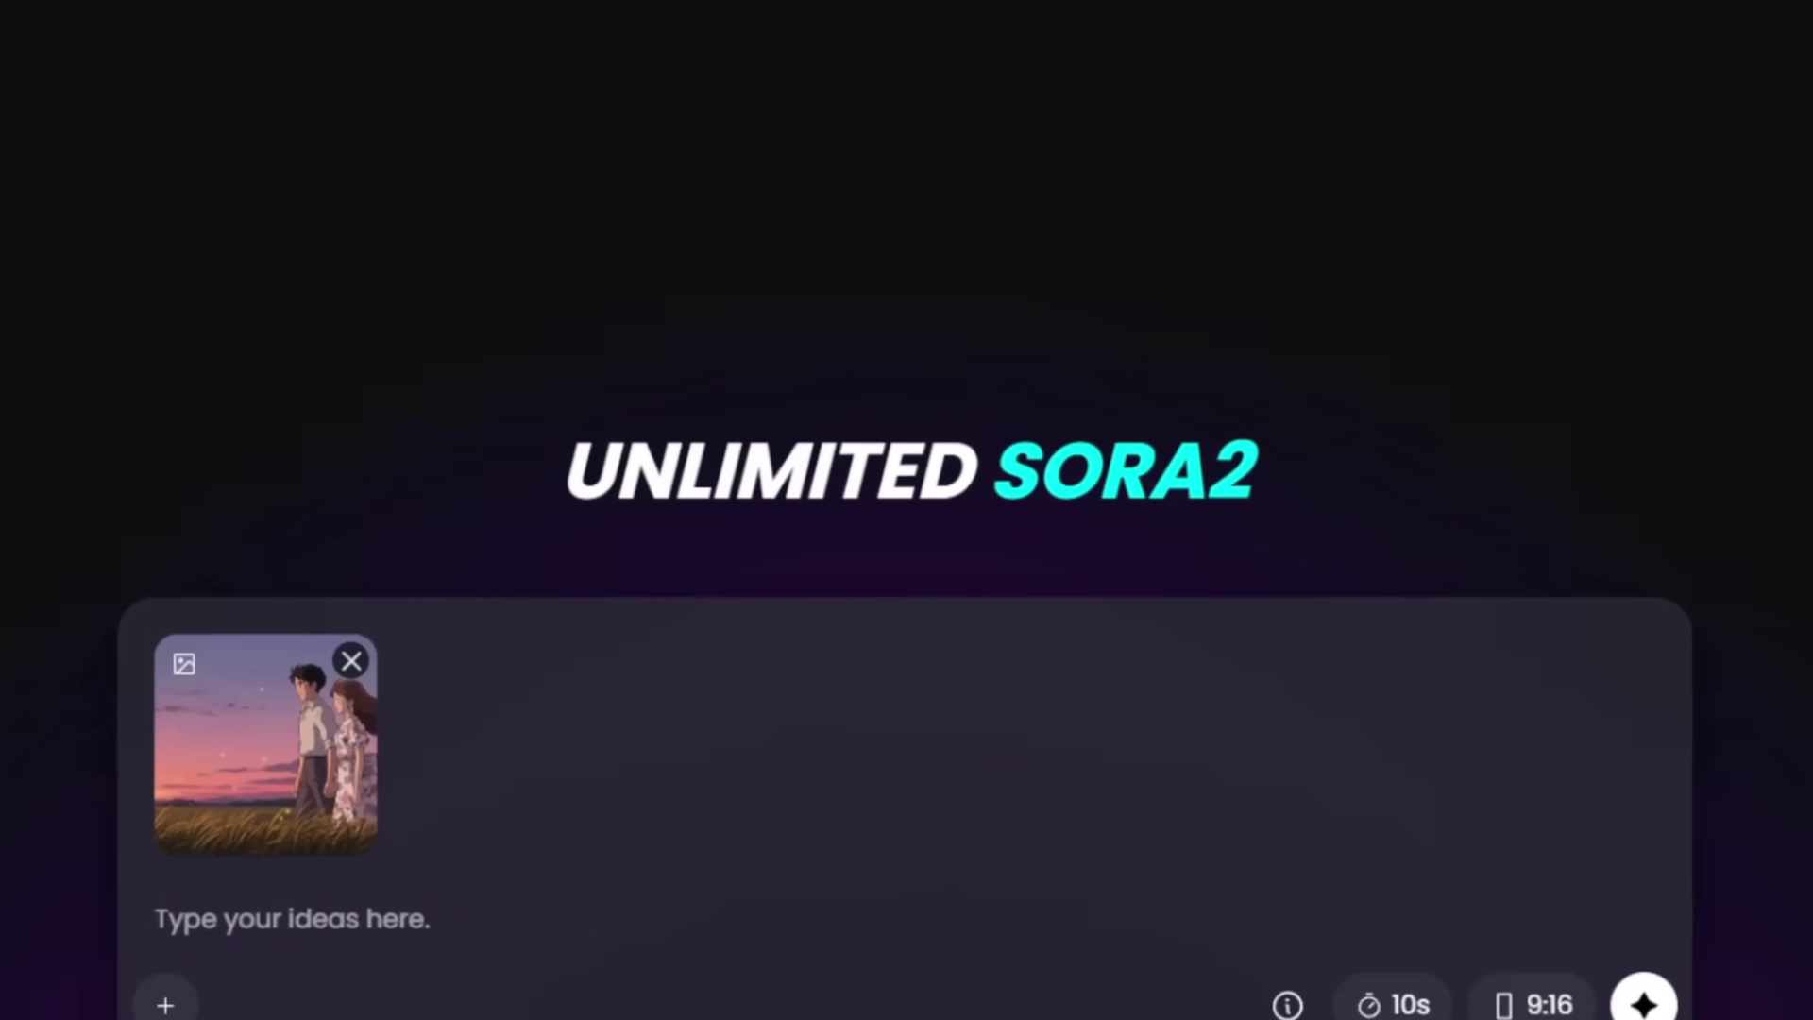
{"action": "type", "text": "man and woman walking in a grassfield, it is windy, studio ghilbi anime style"}
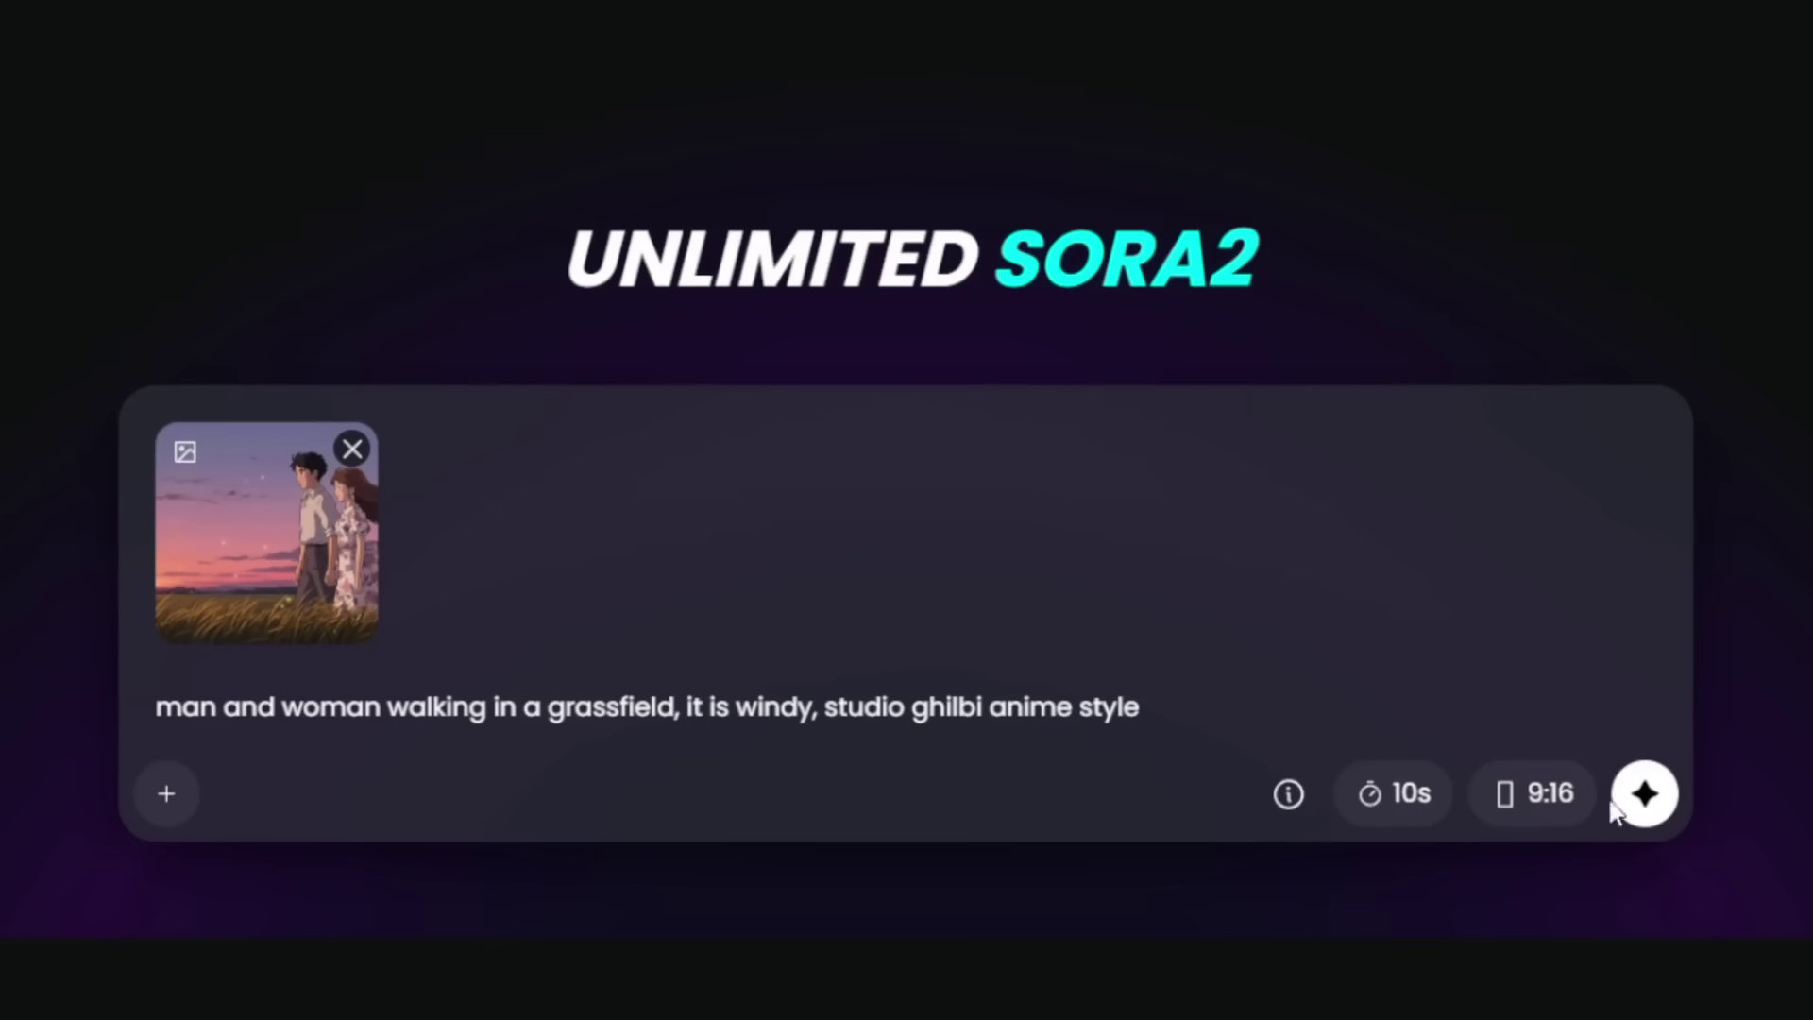
{"action": "left_click", "coordinate": [1644, 793]}
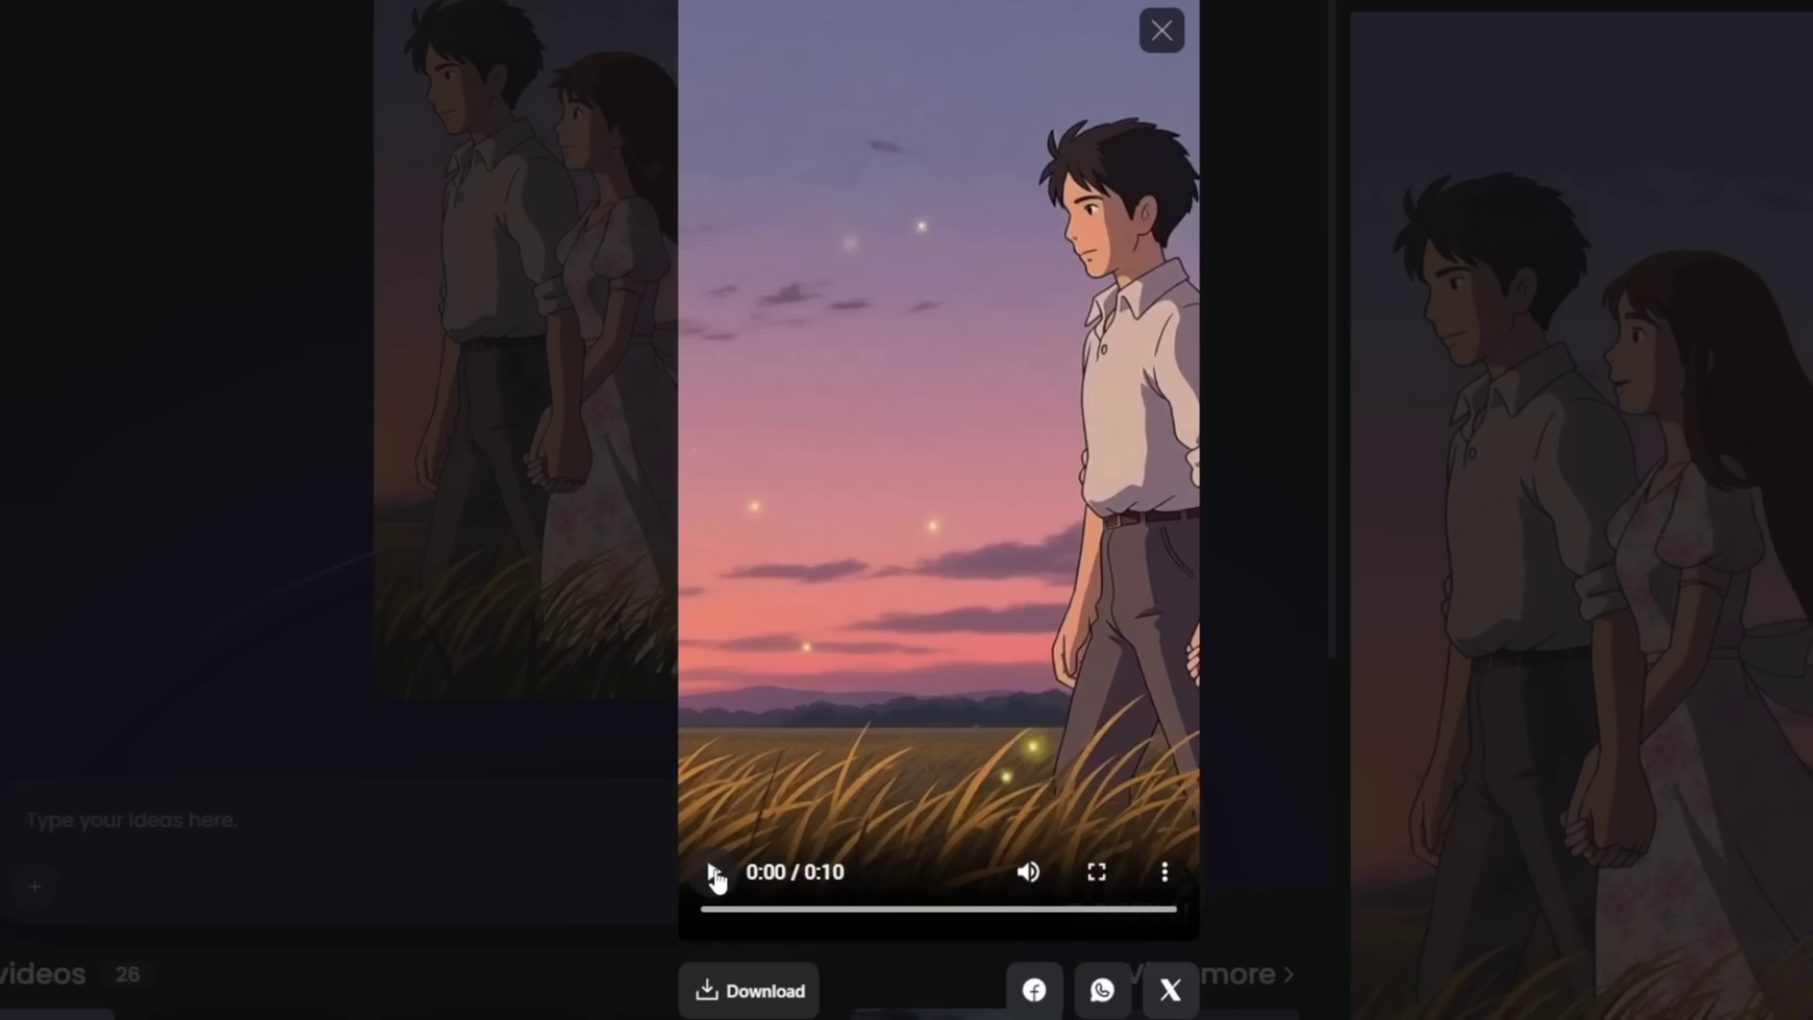
Step: Play the finished hand-in-hand sunset clip, pause it, and close the preview
{"action": "left_click", "coordinate": [715, 874]}
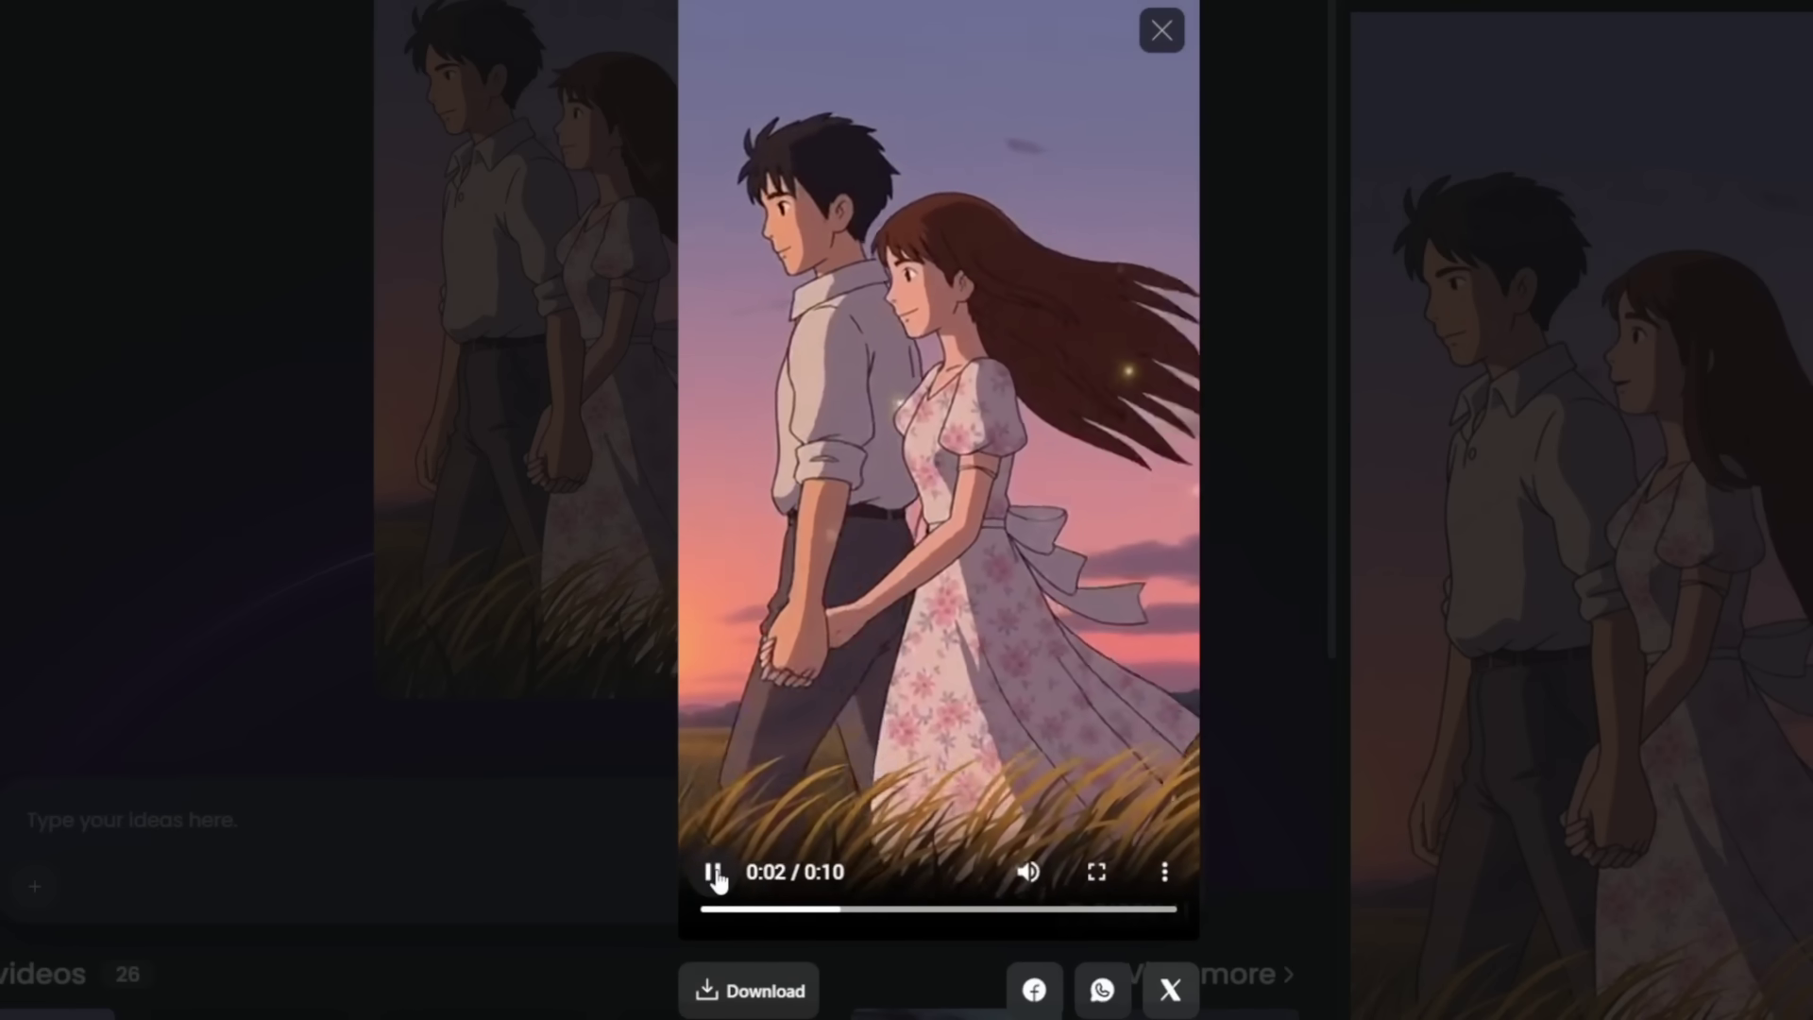
{"action": "left_click", "coordinate": [714, 874]}
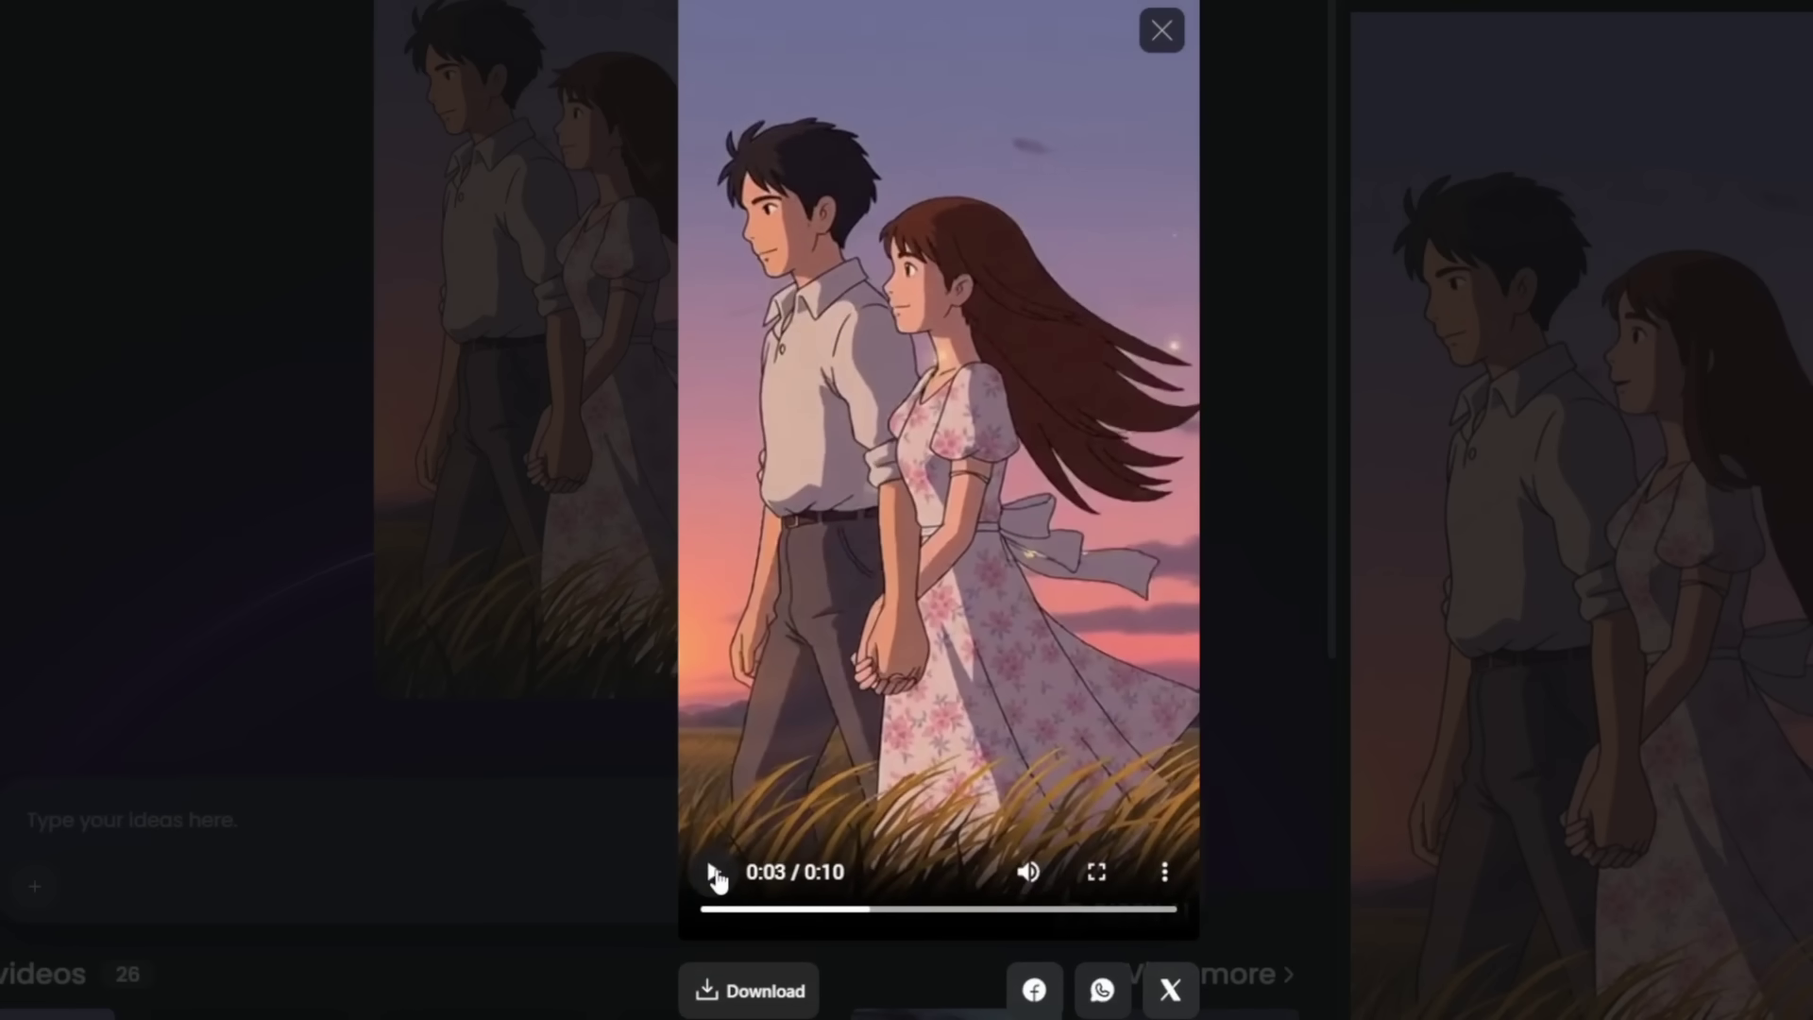
{"action": "left_click", "coordinate": [1154, 26]}
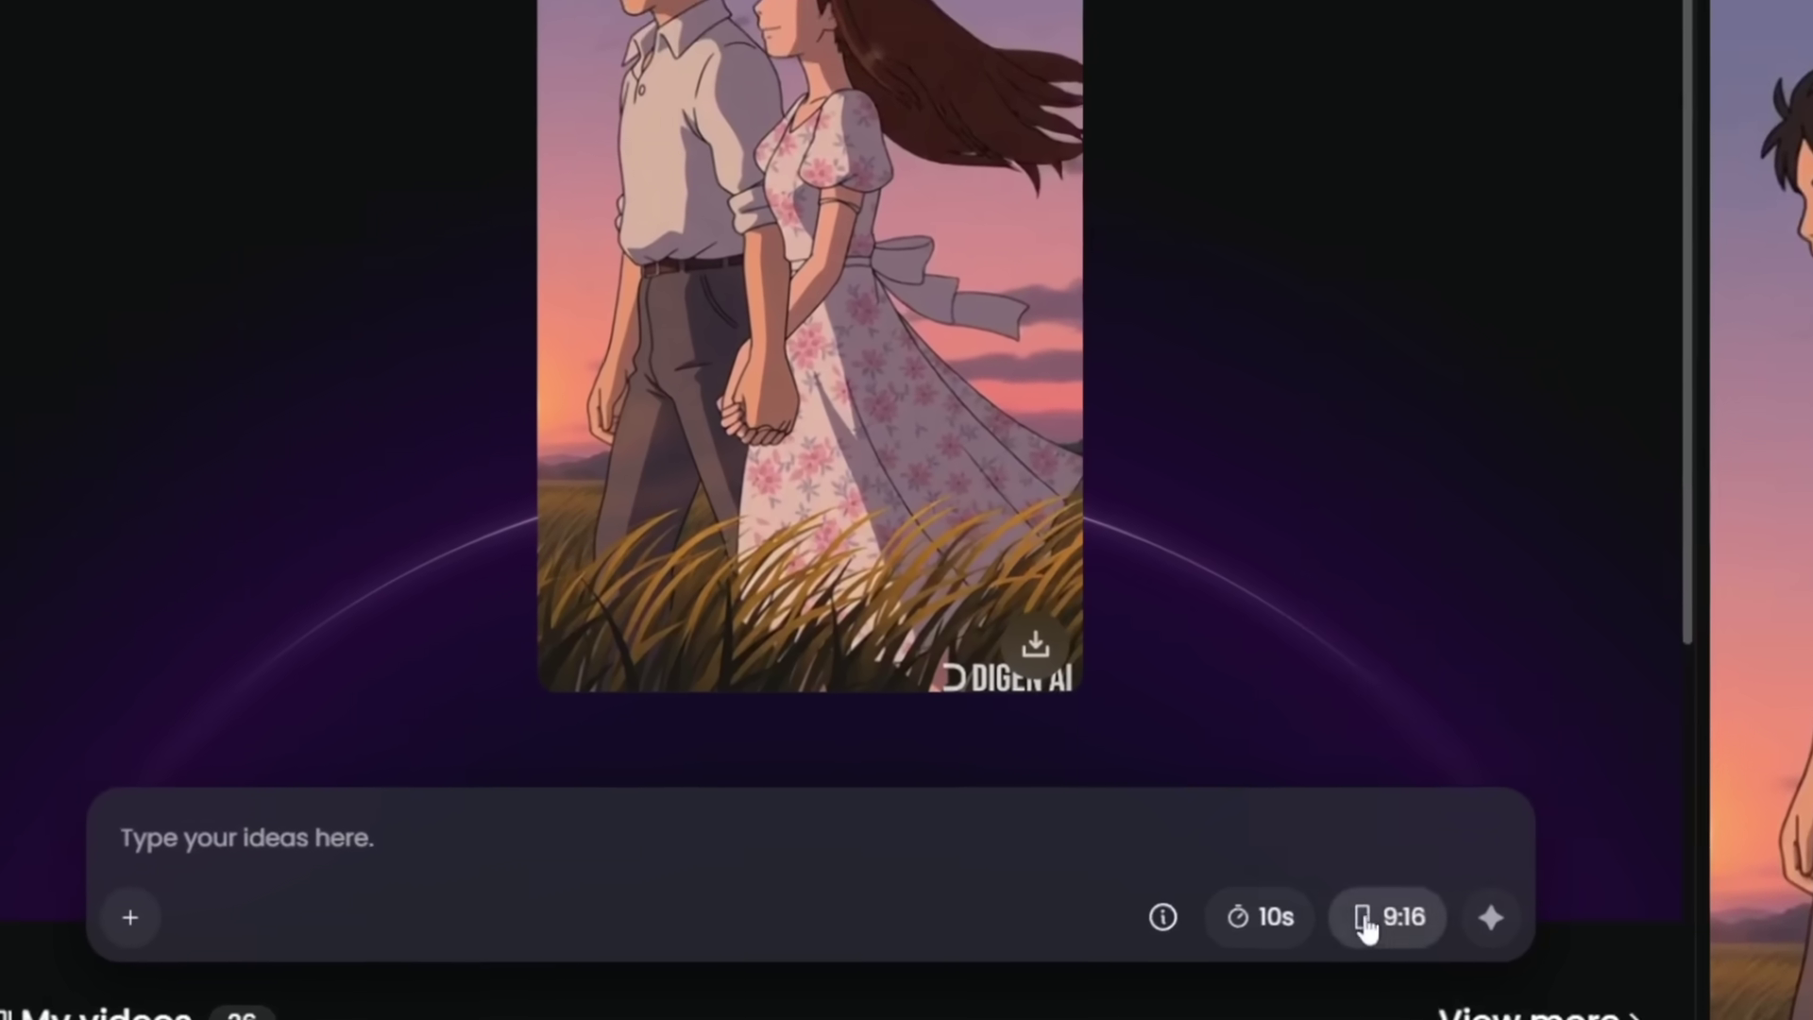
Step: Switch to VEO at 16:9, then preview the first lantern-lit village clip full size, pause it, and close it
{"action": "left_click", "coordinate": [1518, 947]}
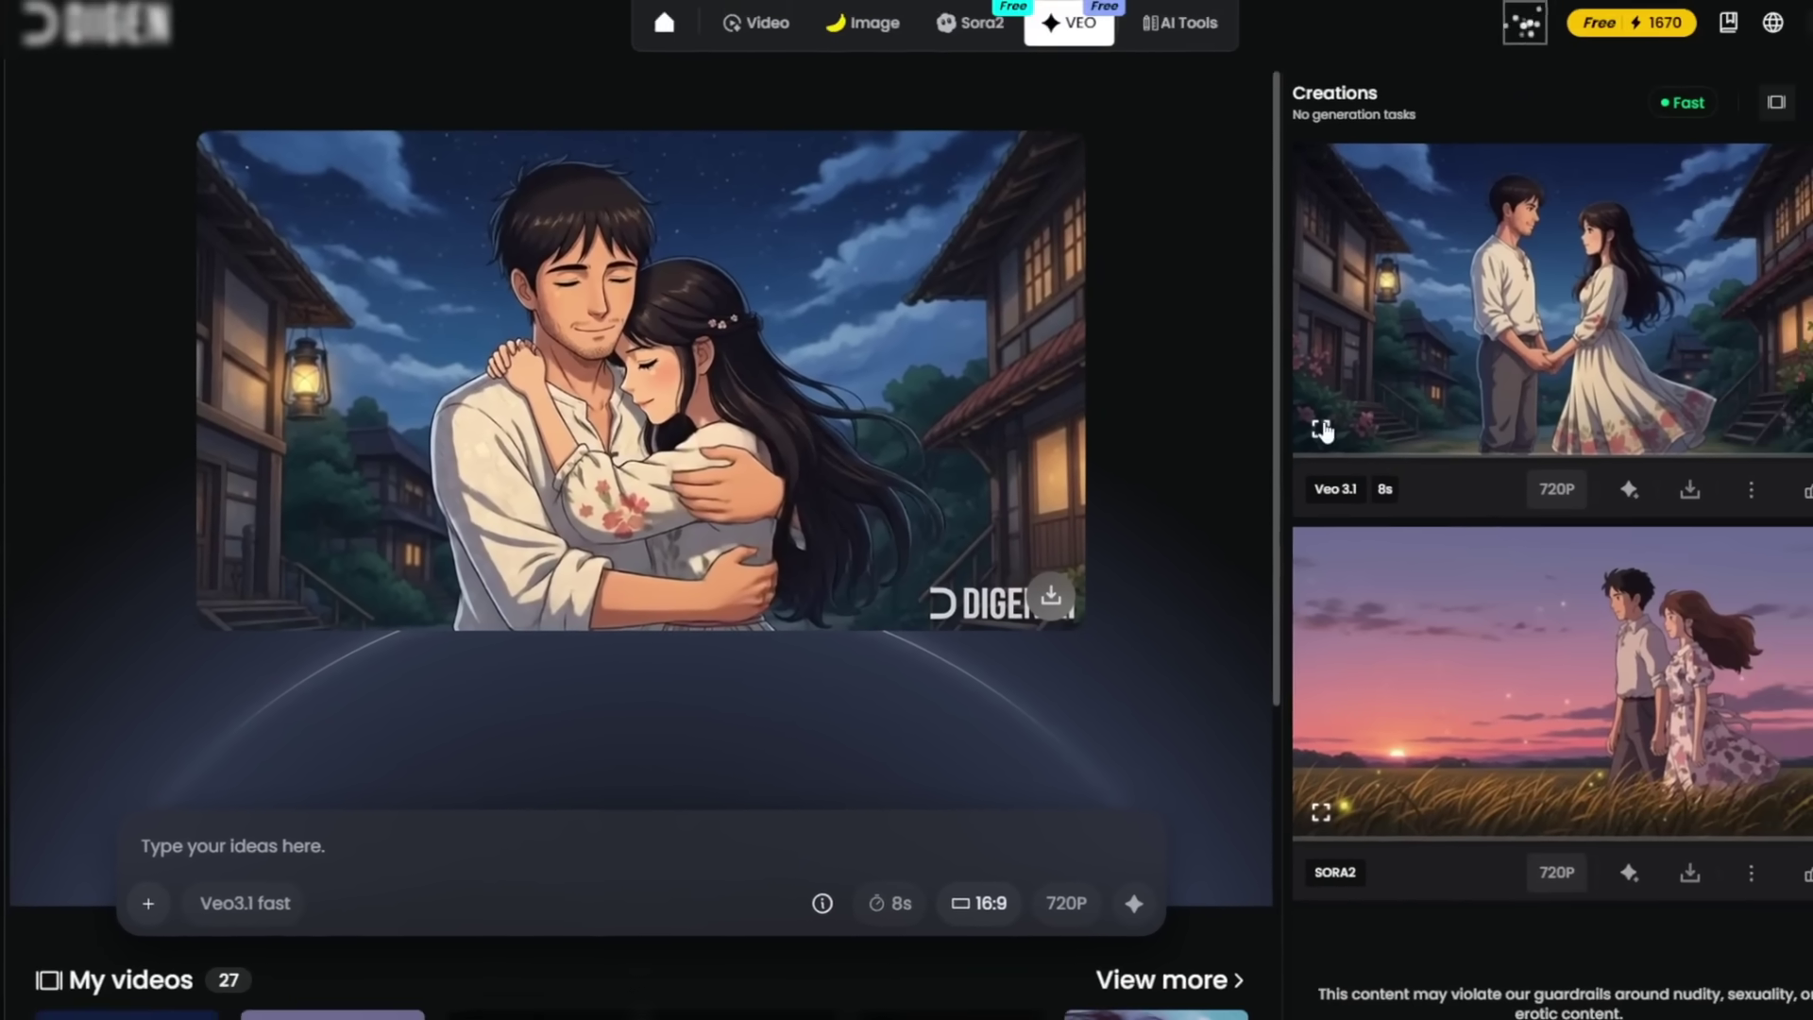
{"action": "left_click", "coordinate": [1322, 431]}
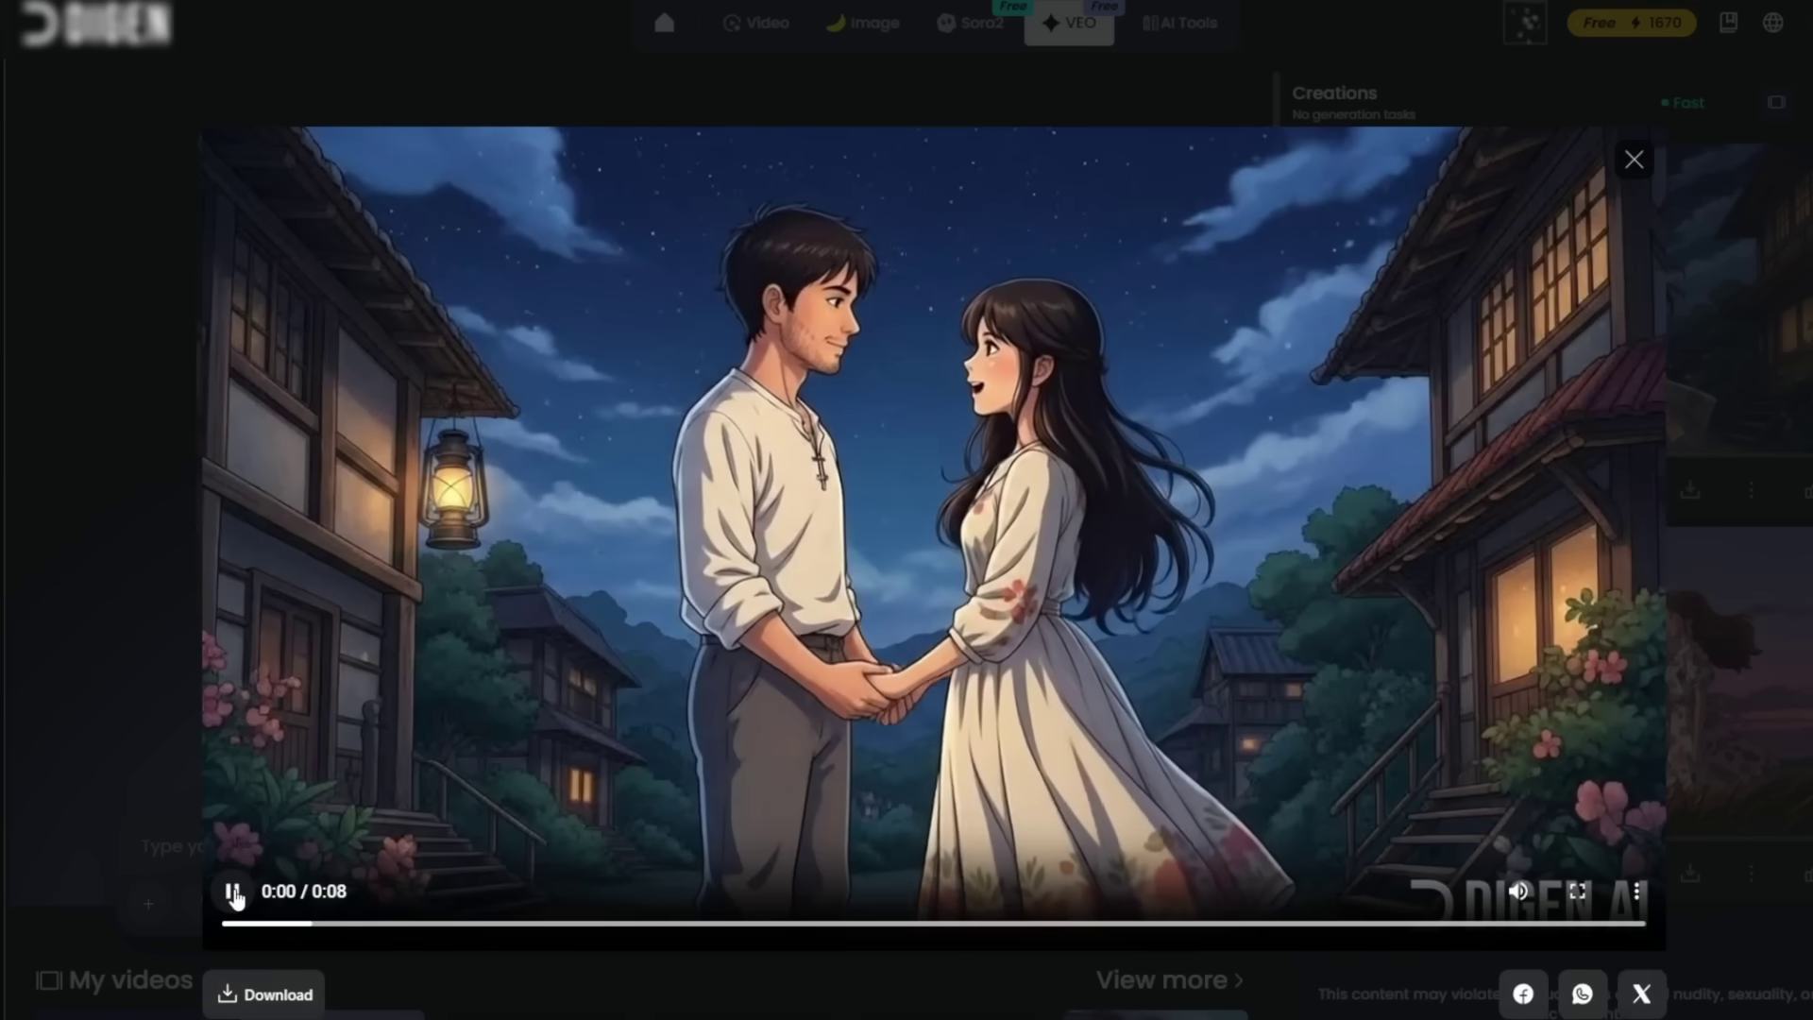
{"action": "left_click", "coordinate": [233, 893]}
{"action": "left_click", "coordinate": [1636, 163]}
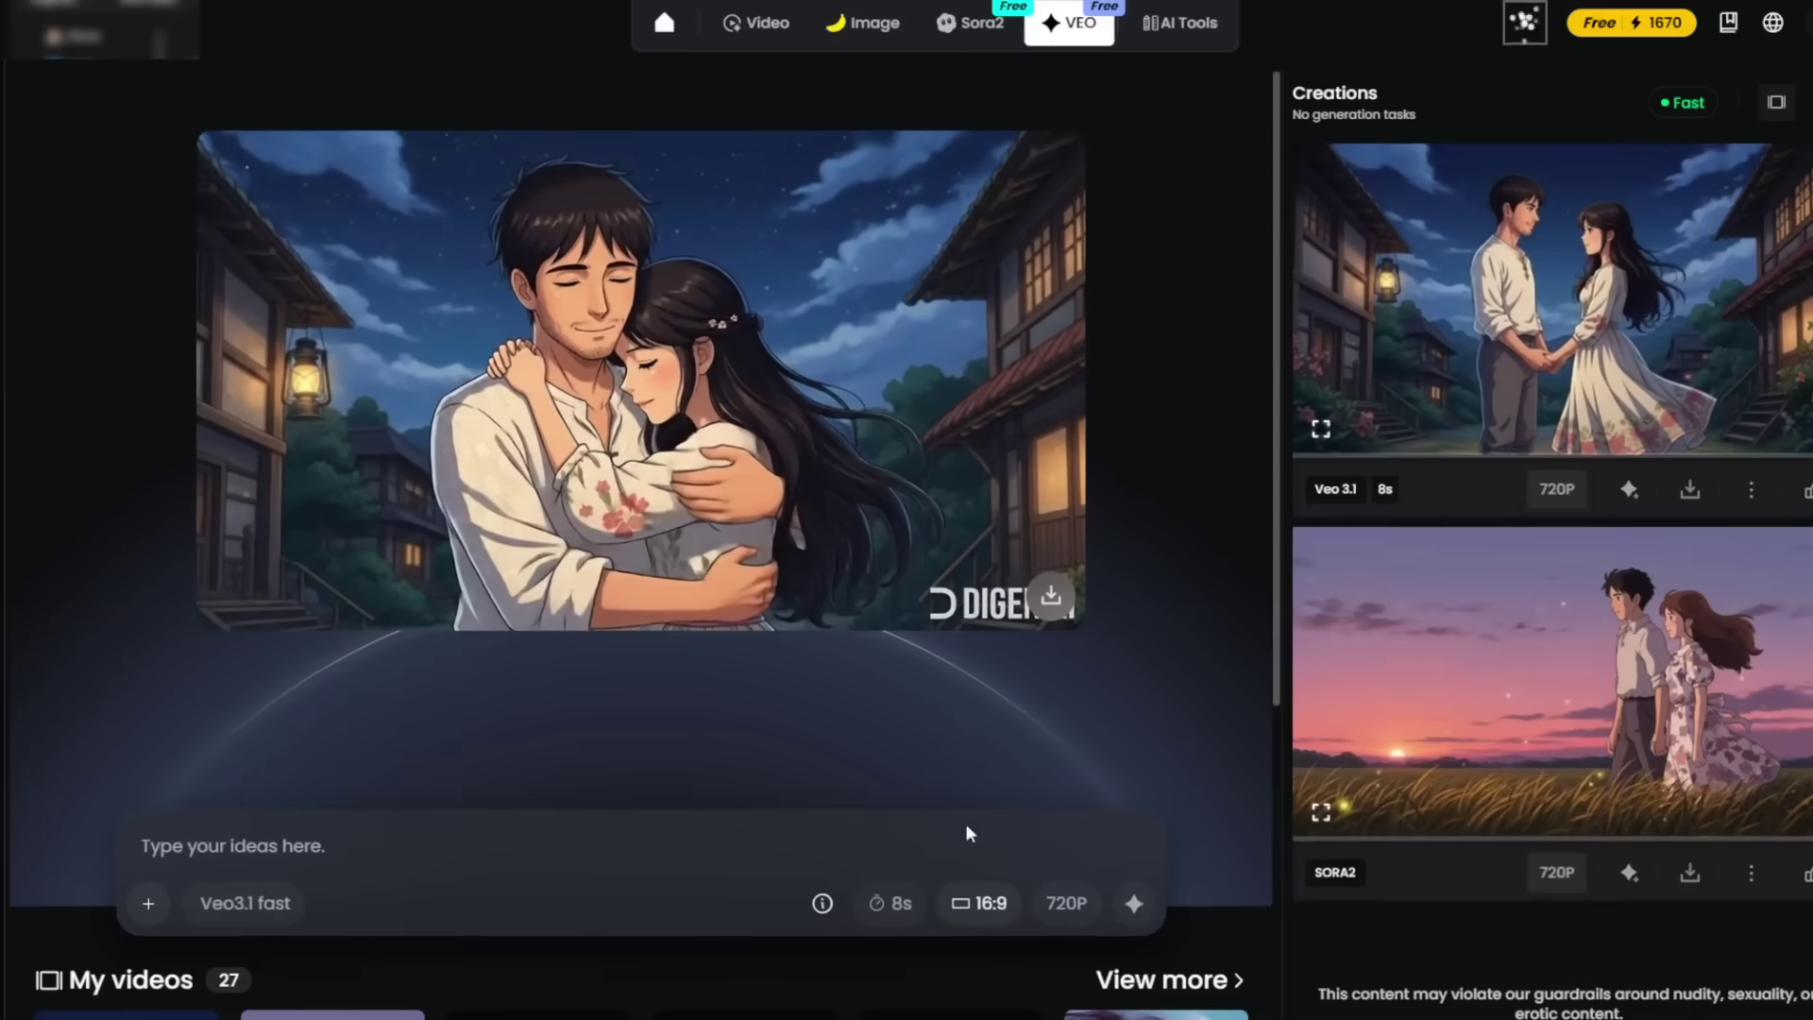
{"action": "mouse_move", "coordinate": [814, 898]}
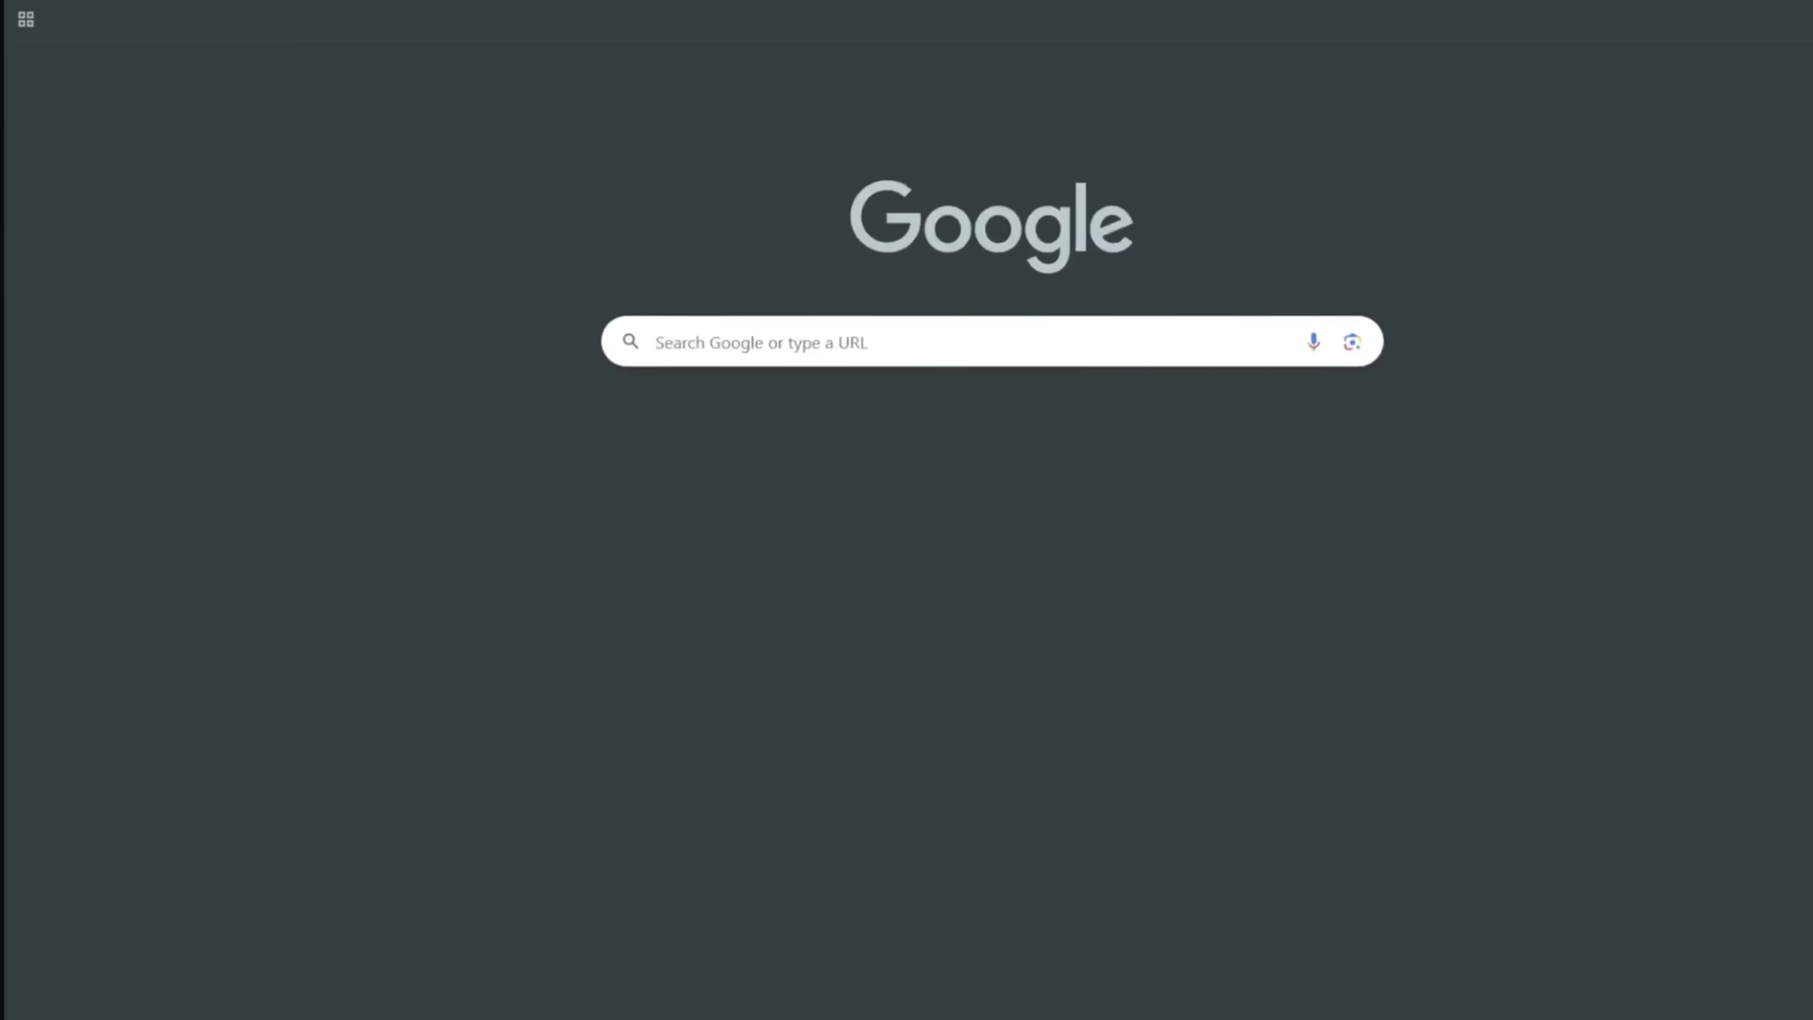
Step: Search Google for 'temp mail' and open the first Temp Mail disposable email result
{"action": "type", "text": "temp m"}
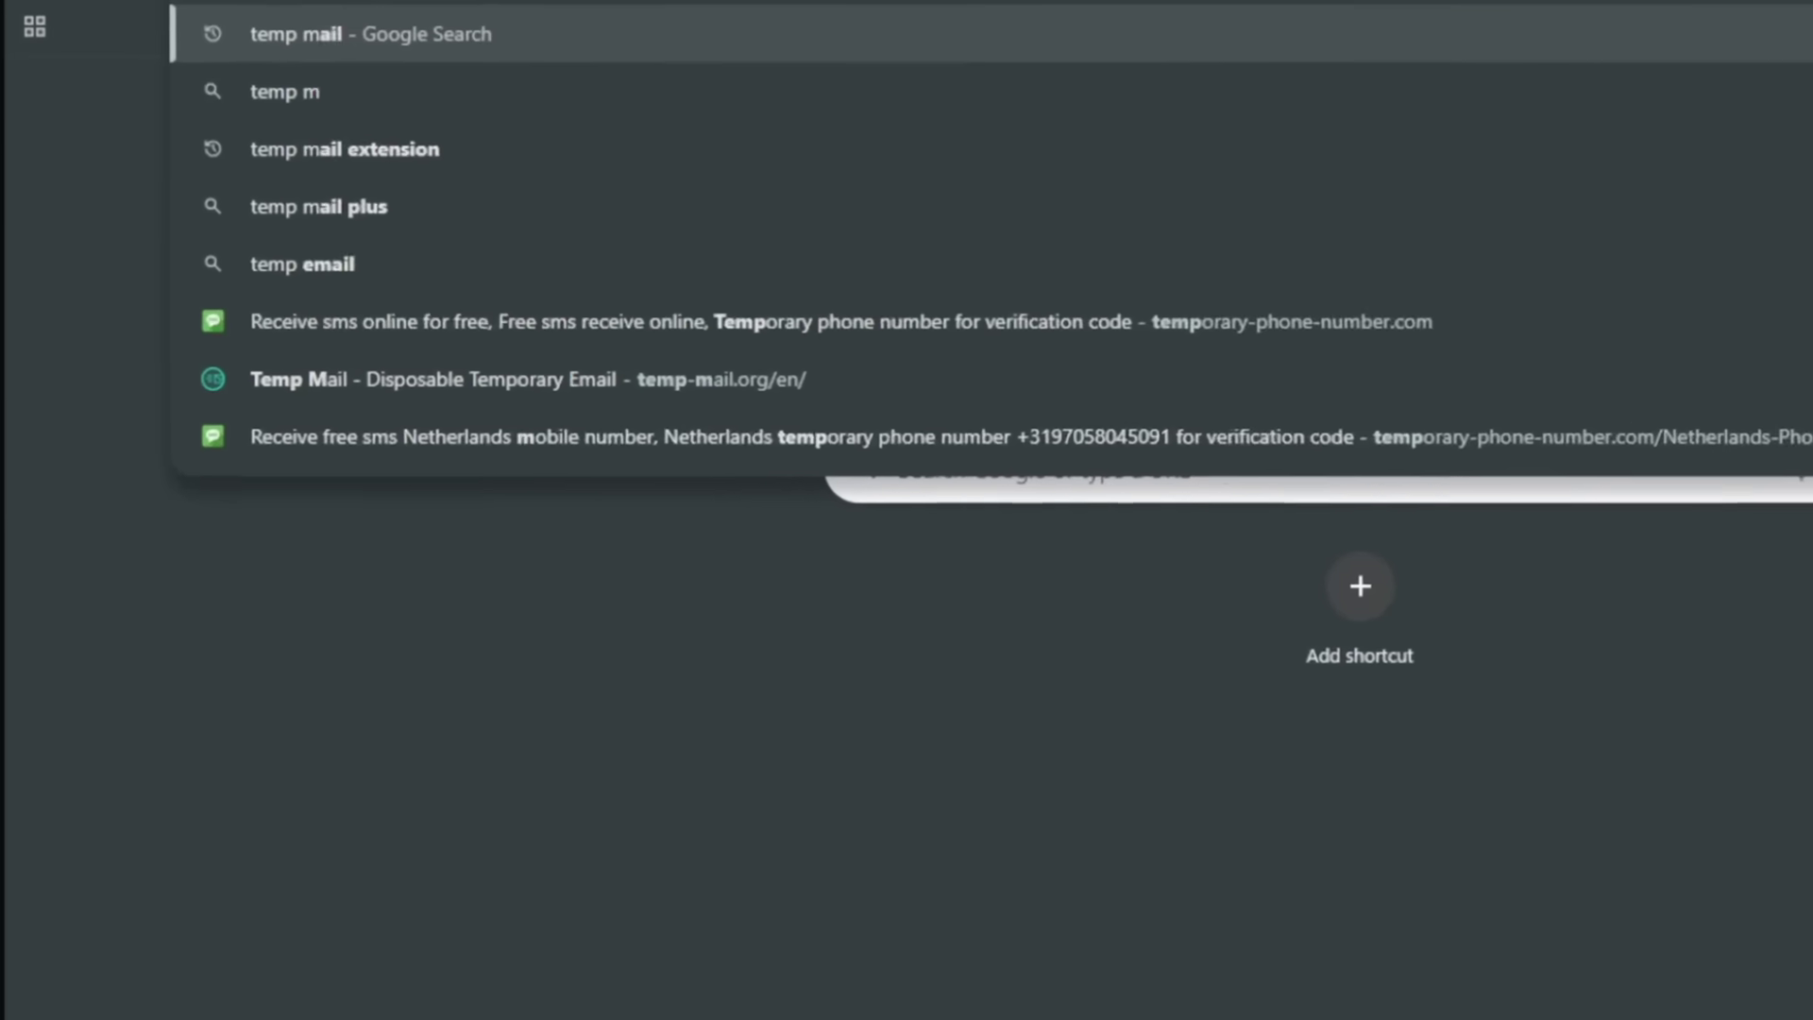
{"action": "key", "text": "Return"}
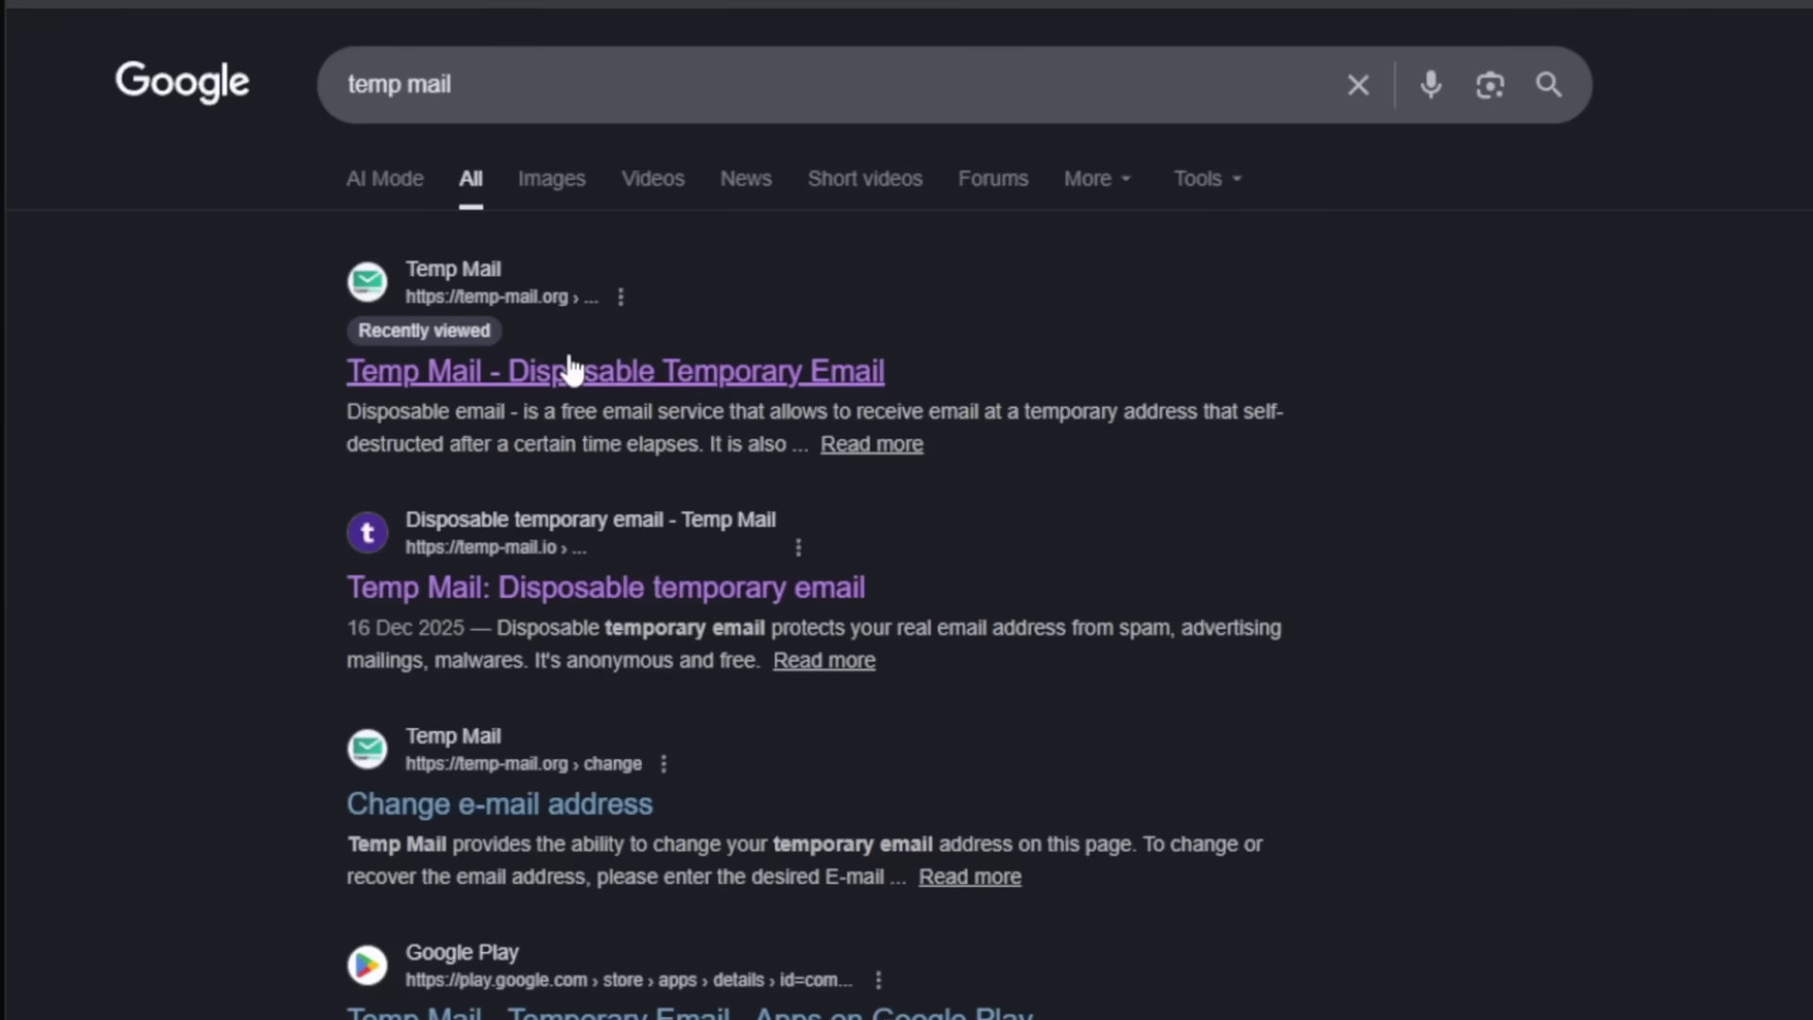
{"action": "left_click", "coordinate": [571, 370]}
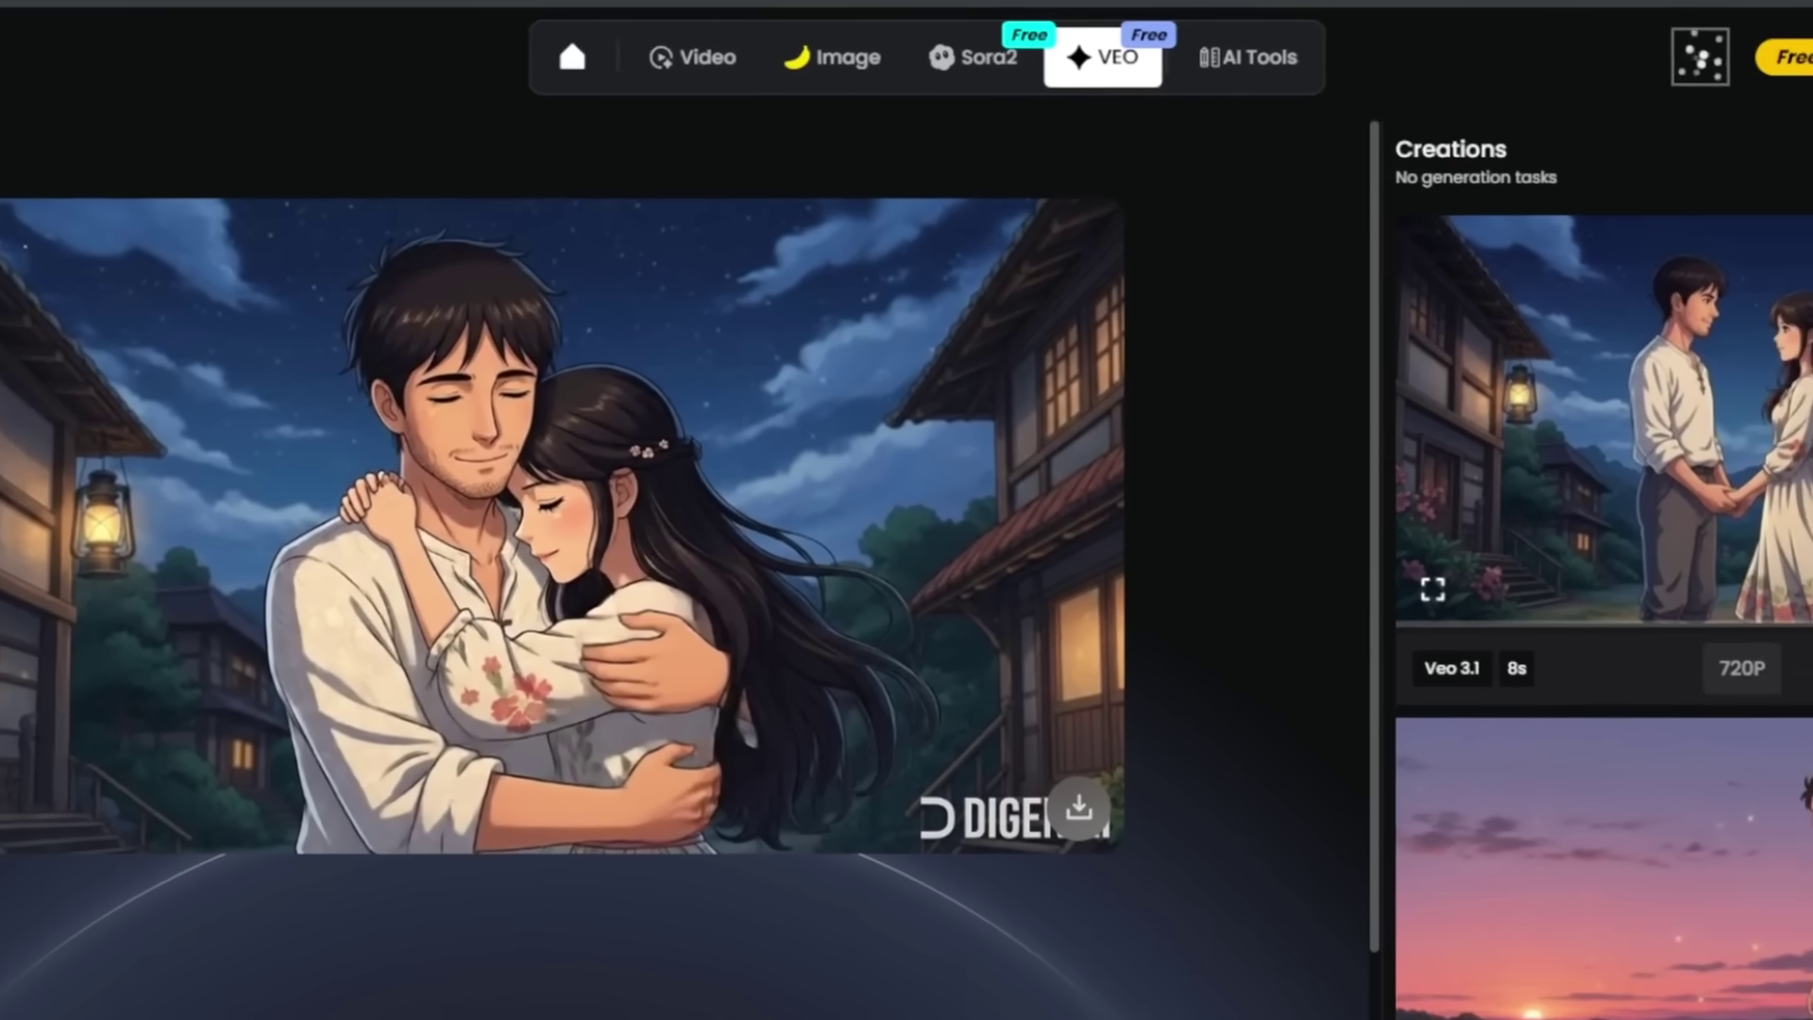
Step: Open AI Tools from the account menu, dismiss the Discord popup, and highlight the 3-credit Sora cost
{"action": "left_click", "coordinate": [1795, 49]}
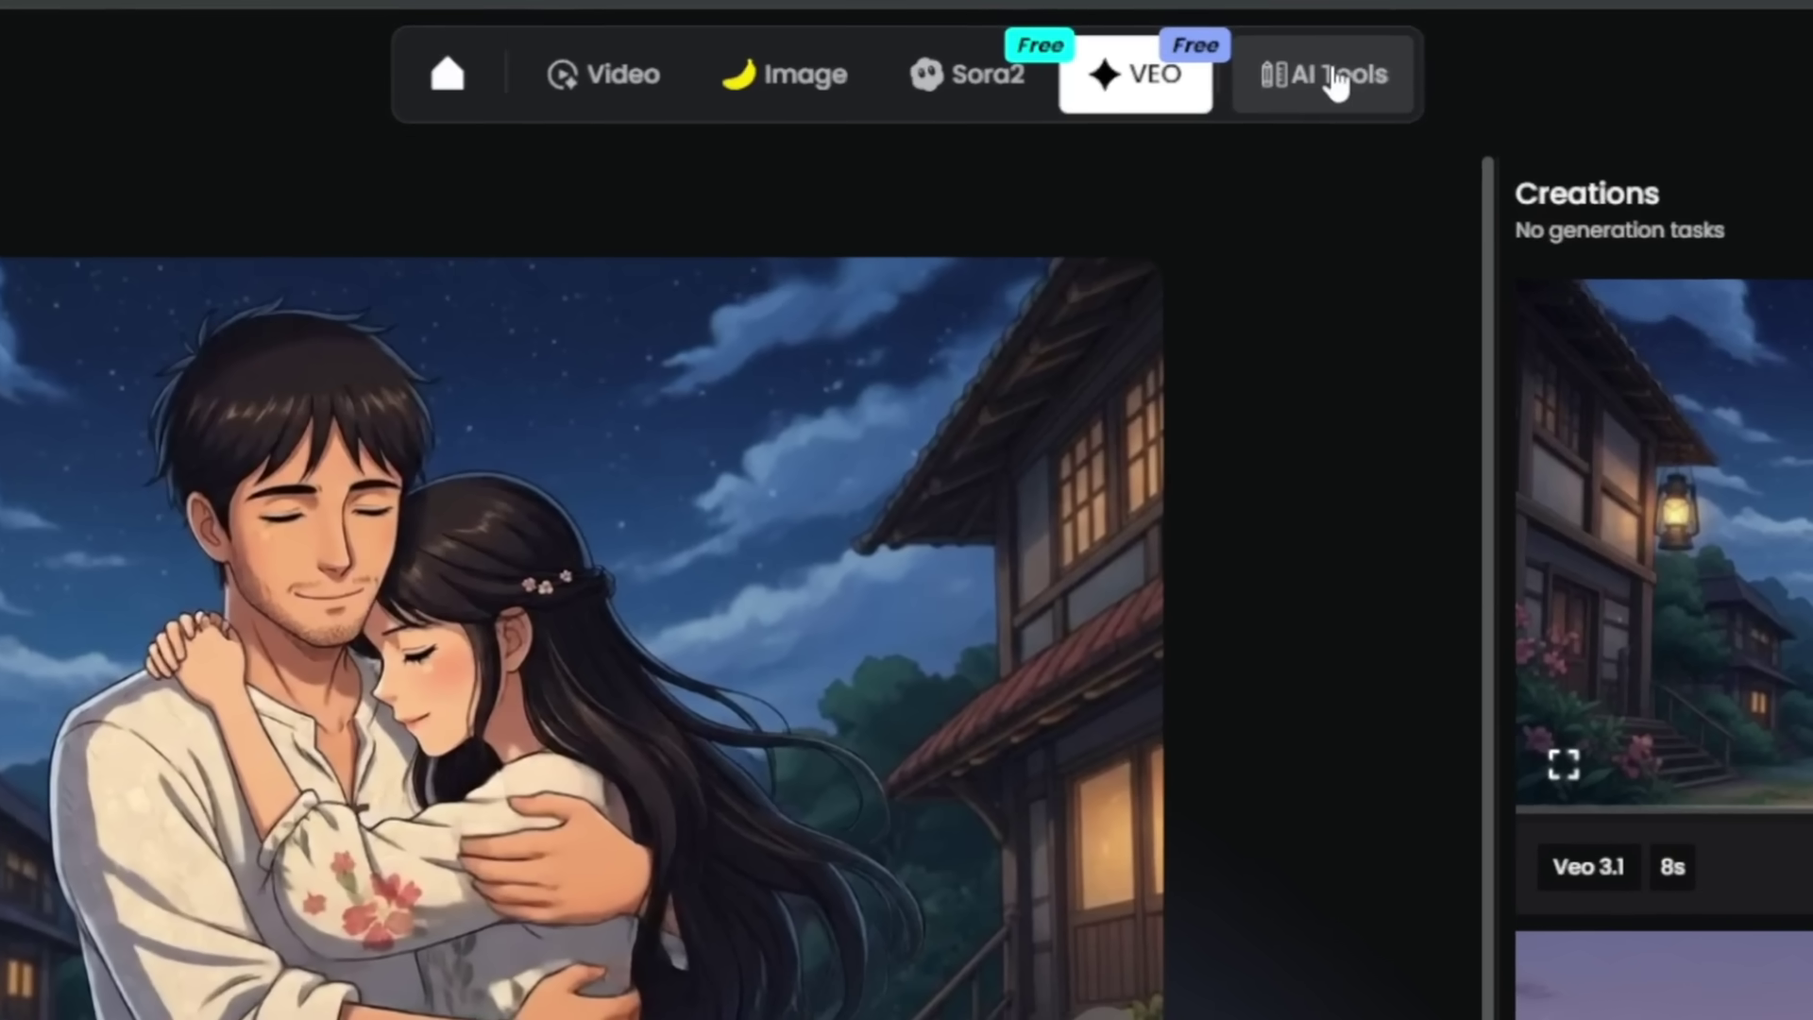
{"action": "left_click", "coordinate": [1337, 83]}
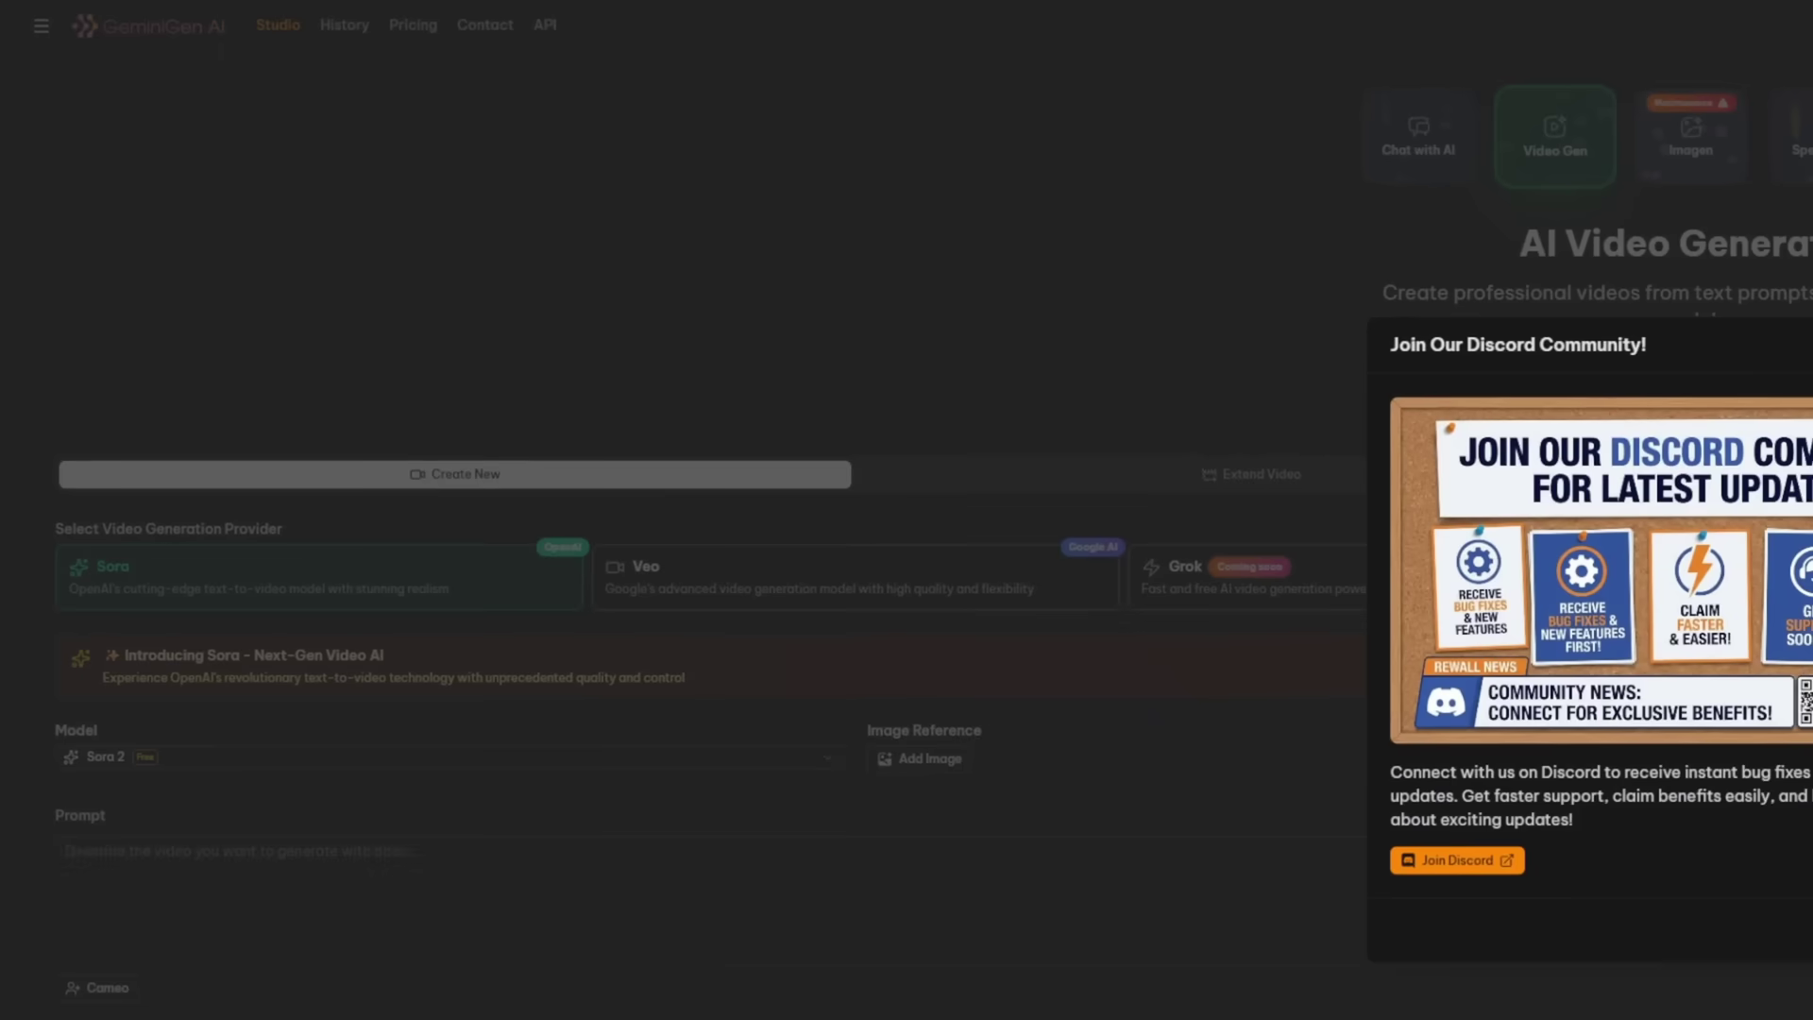
{"action": "left_click", "coordinate": [522, 296]}
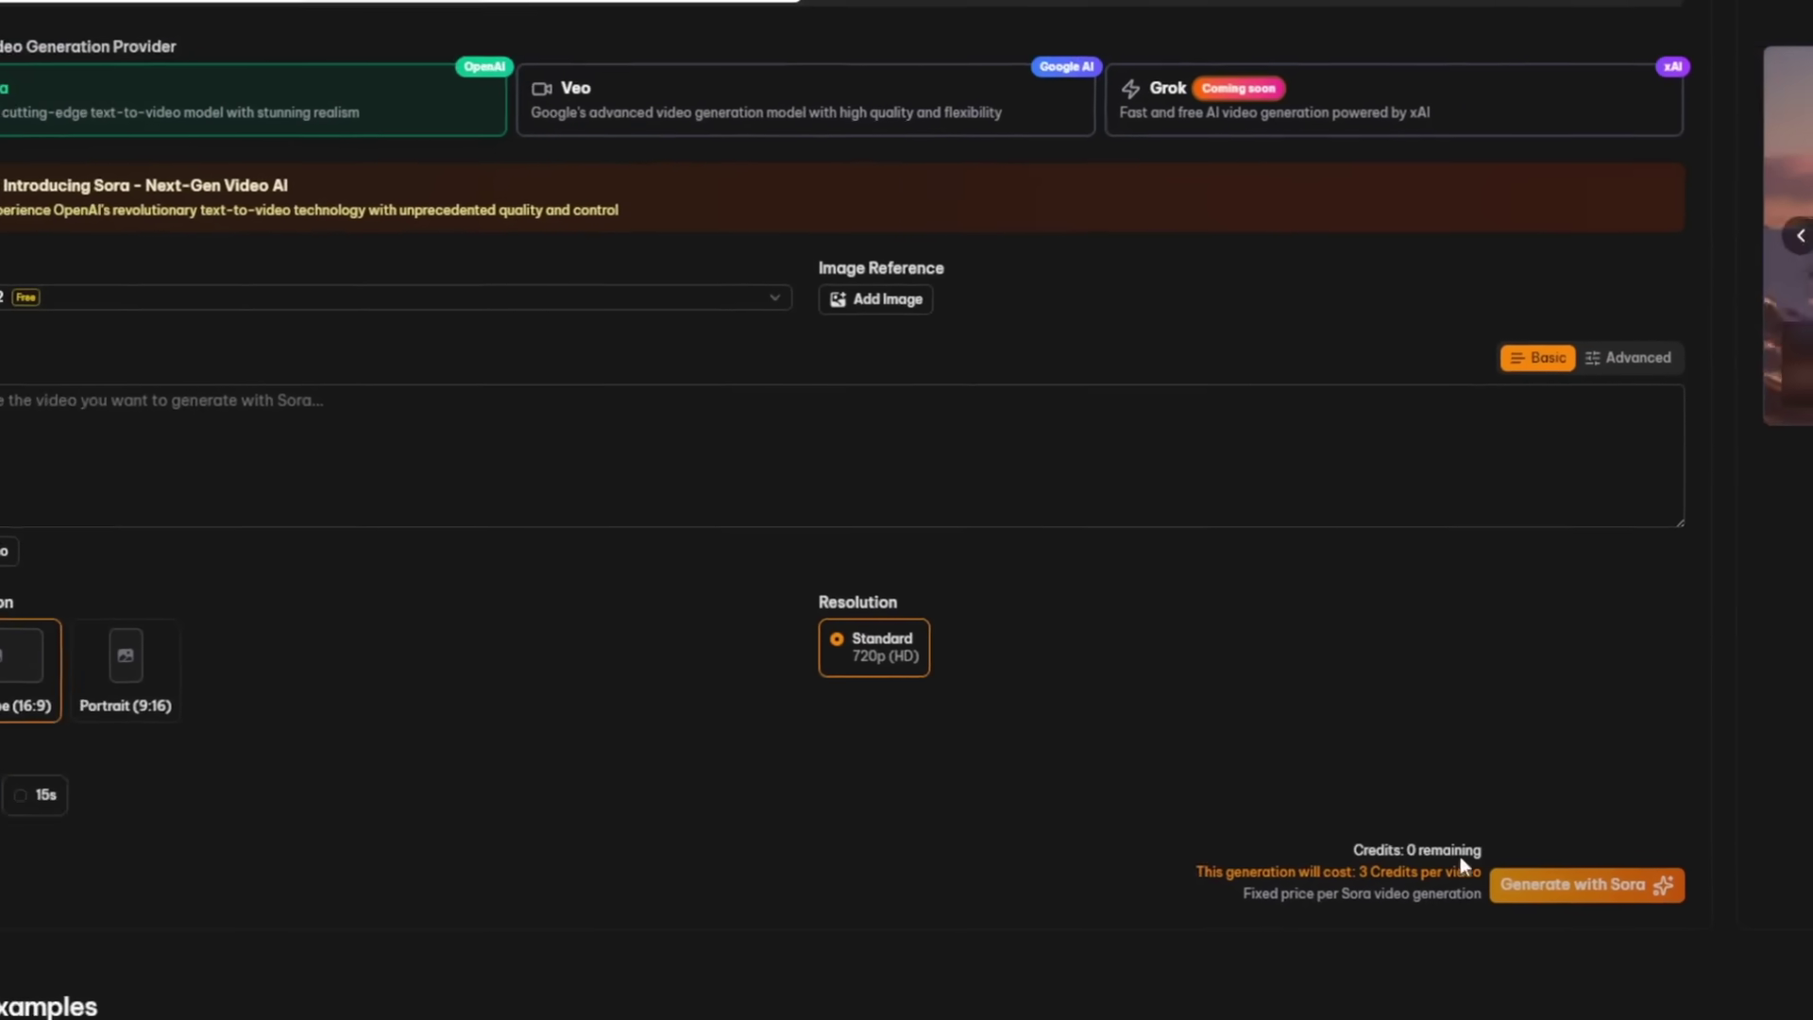
{"action": "left_click_drag", "start_coordinate": [1163, 855], "coordinate": [1430, 861]}
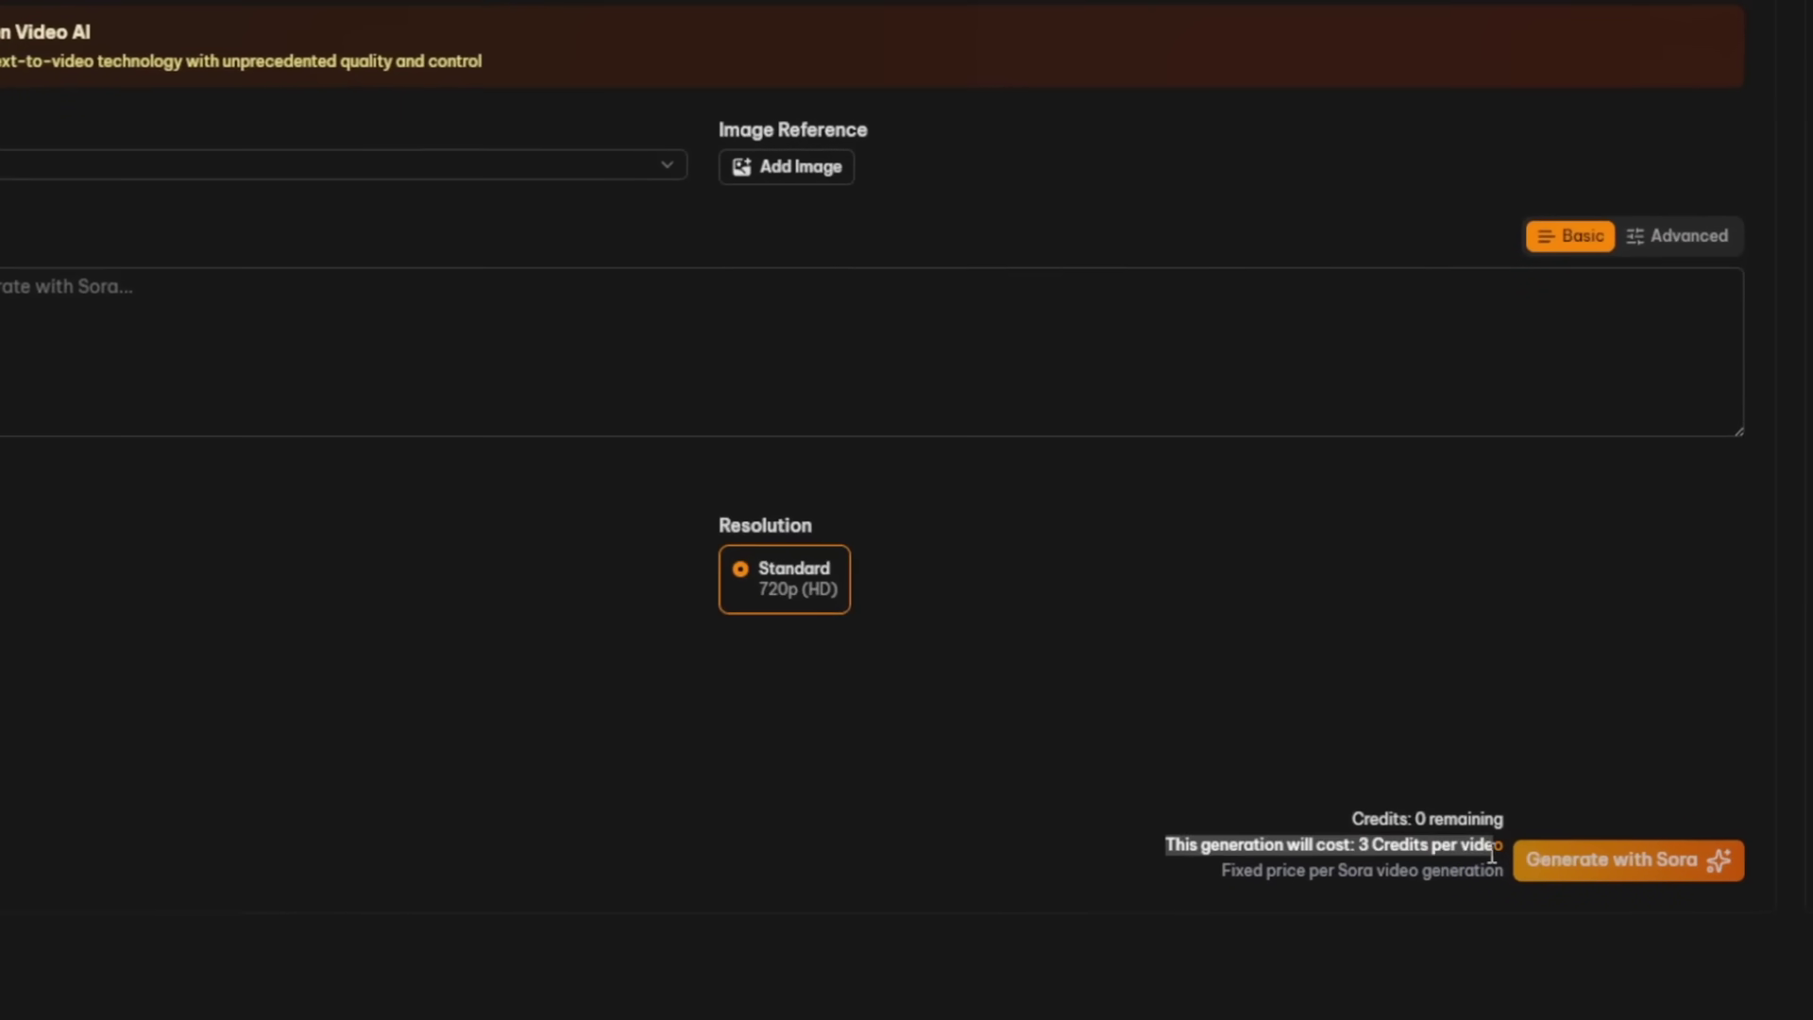